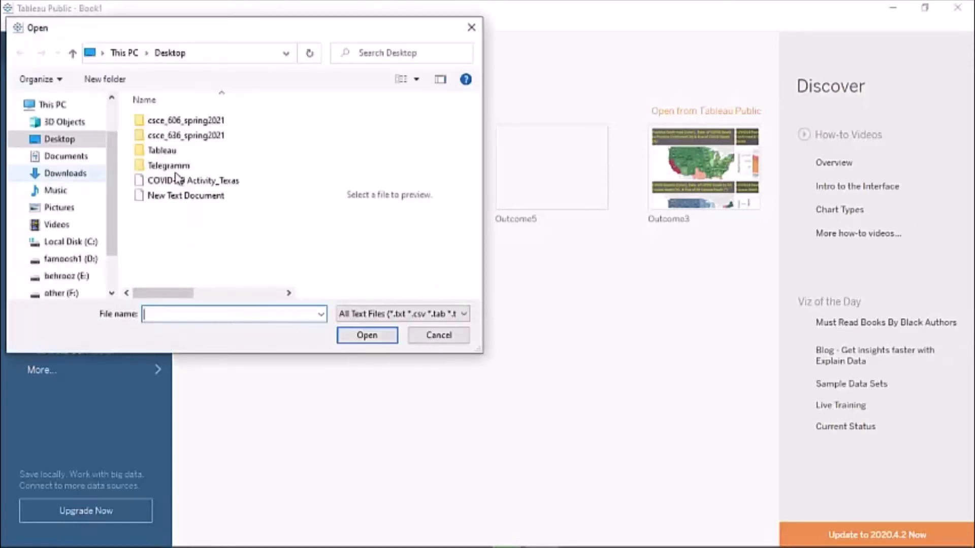
- Open COVID-19 Activity_Texas from the Desktop as a text-file data source
left_click(167, 182)
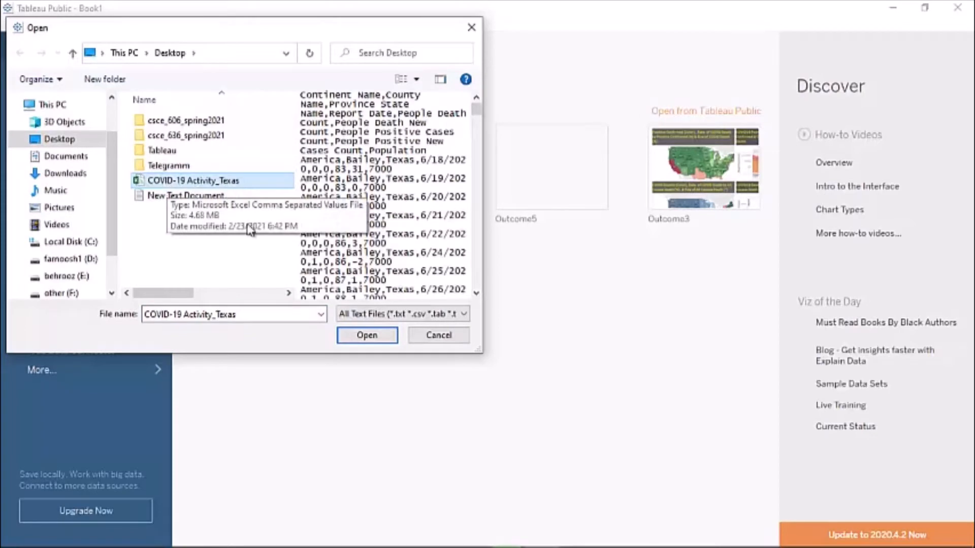
left_click(374, 336)
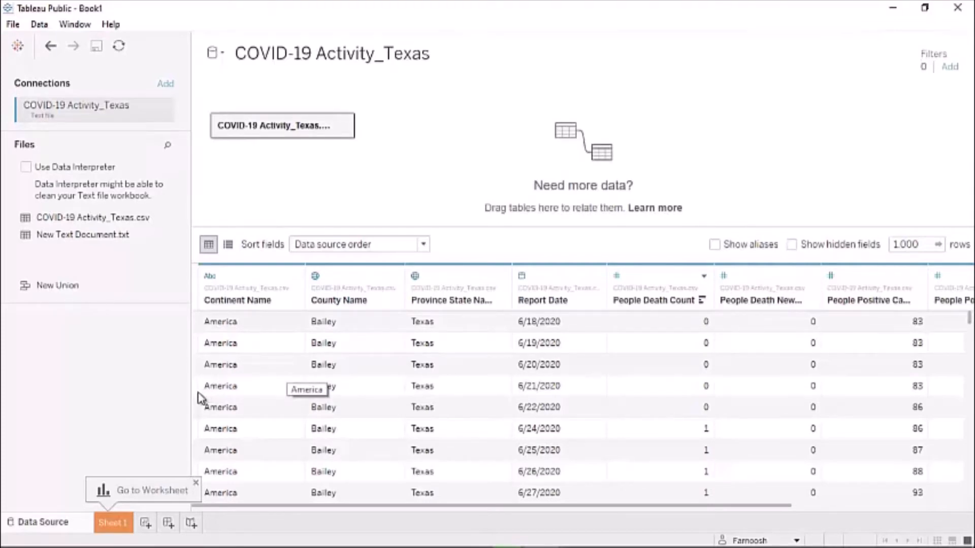
- Rename the Sheet 1 tab to Combo_Chart_Covid_Death
left_click(112, 525)
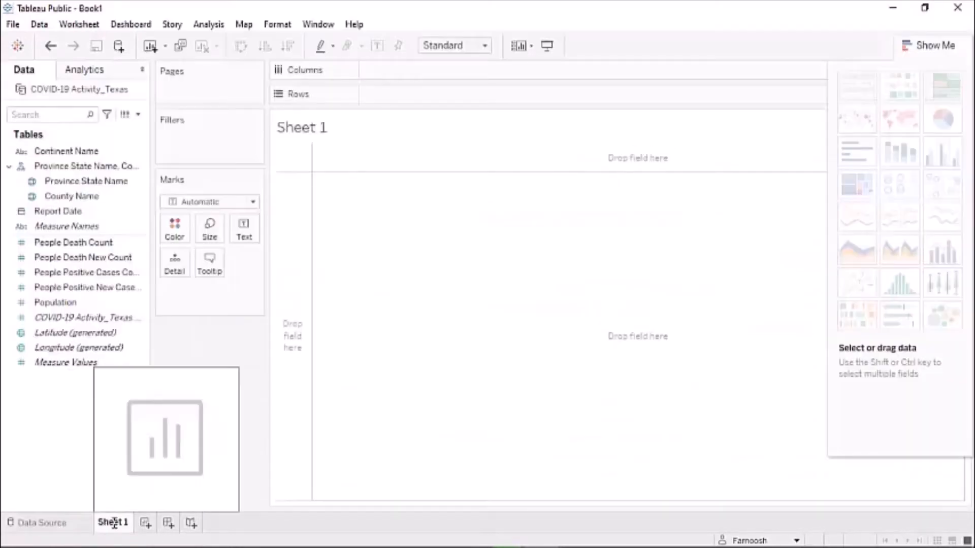
double_click(113, 524)
left_click_drag(132, 520, 101, 523)
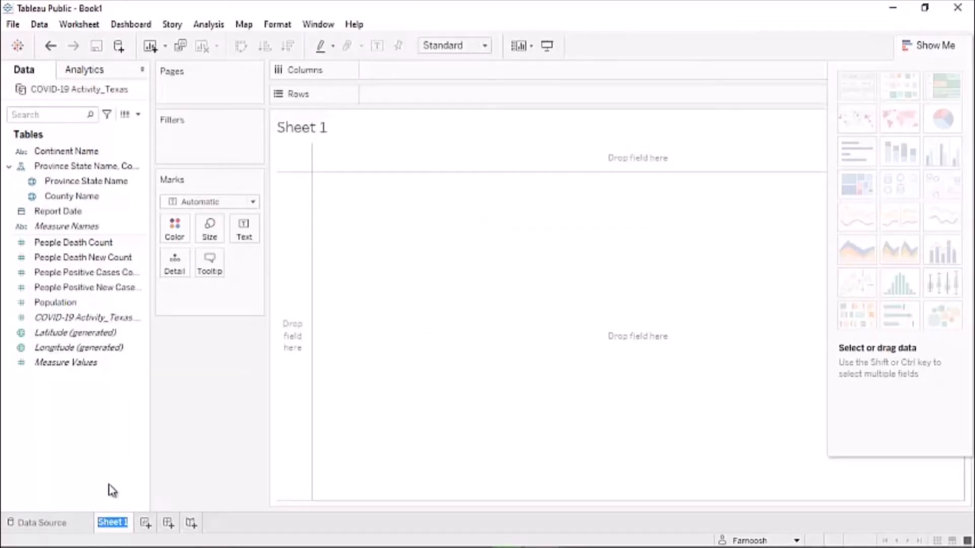
type("Combo_")
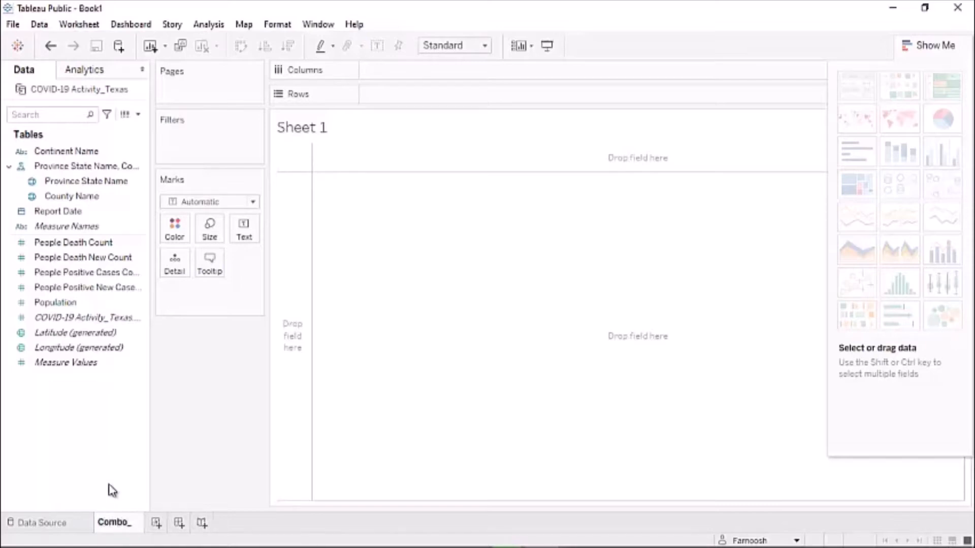
type("Char")
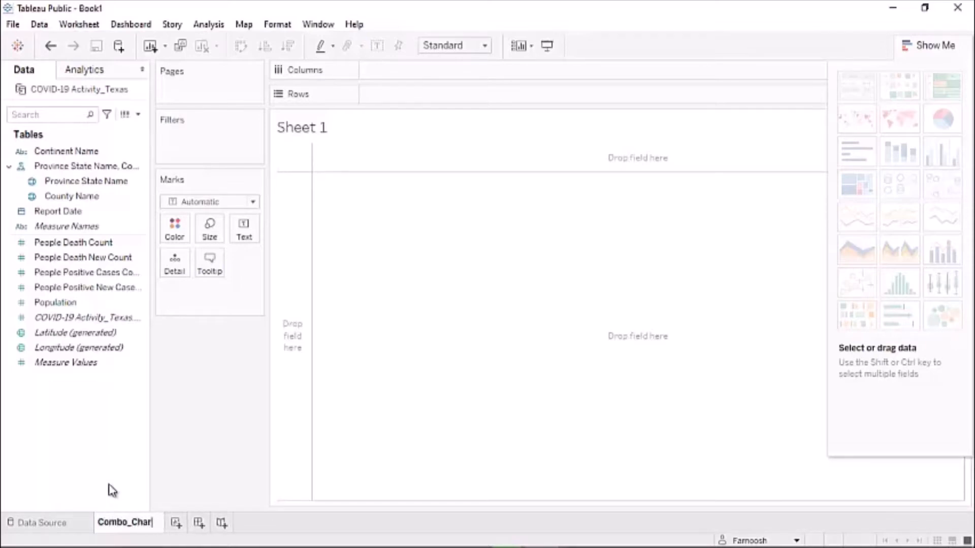
type("t_")
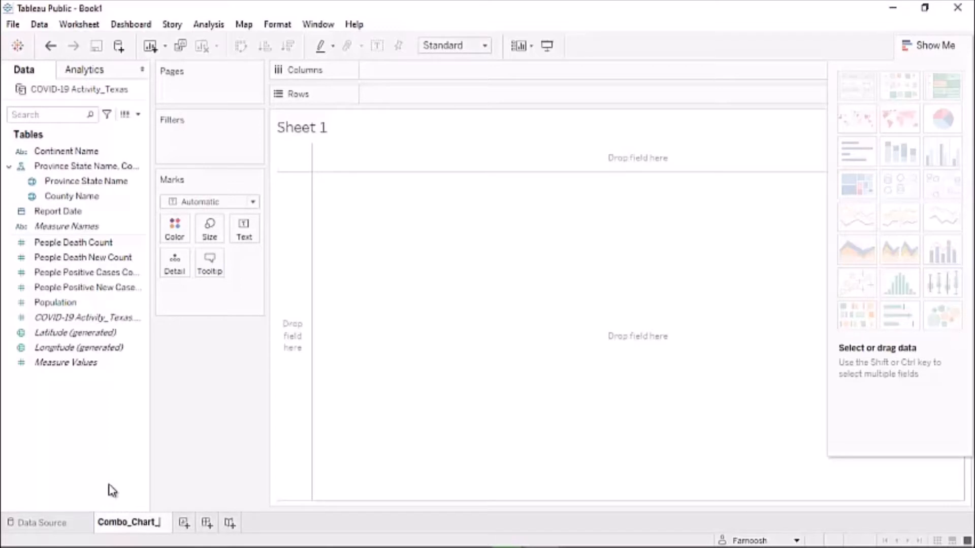
type("Covid")
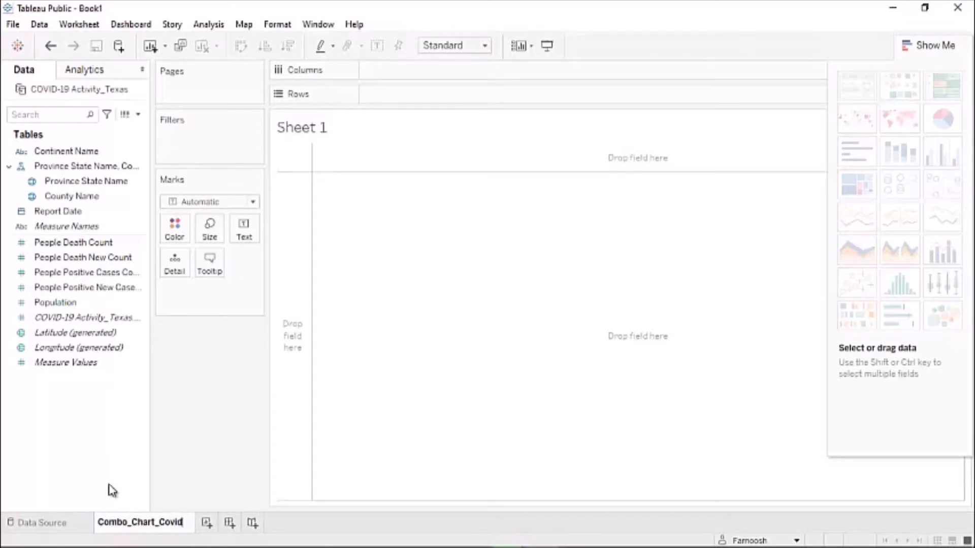
type("_Death")
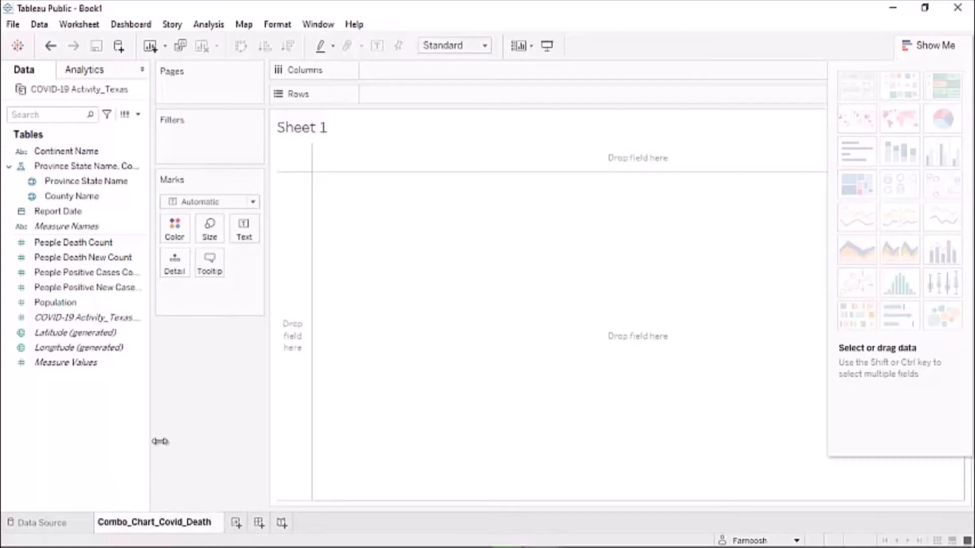
left_click(213, 349)
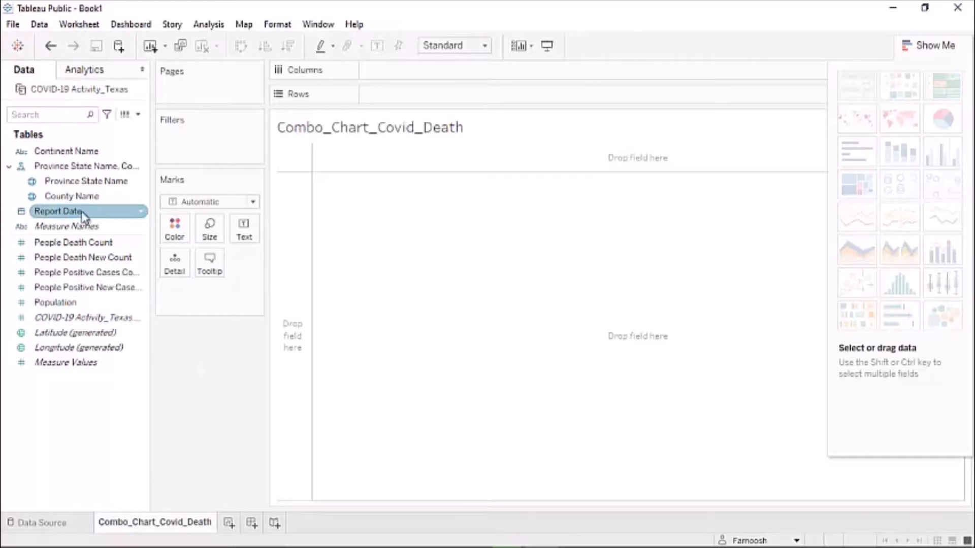
- Put Report Date on Columns and both People Death Count and People Positive Cases Count on Rows
left_click_drag(84, 216, 407, 91)
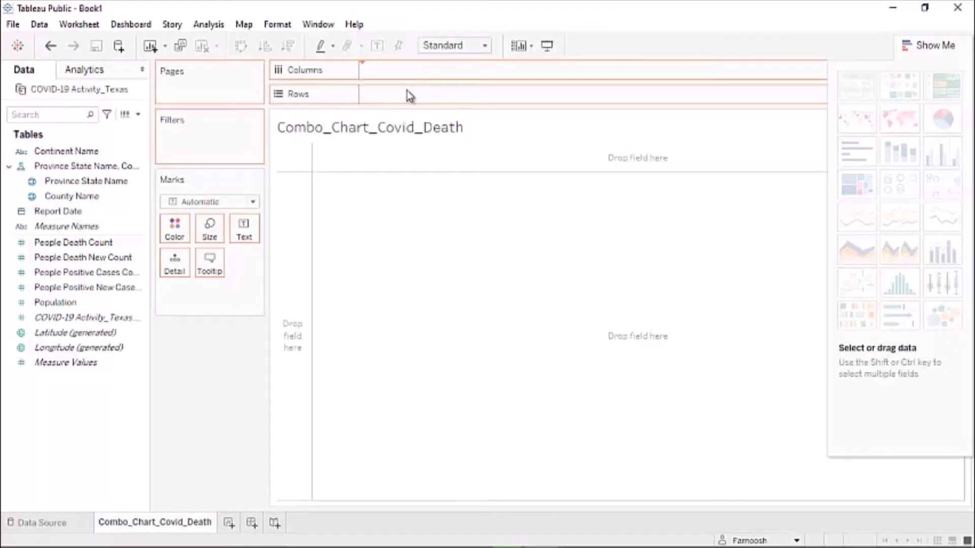
left_click_drag(313, 211, 318, 215)
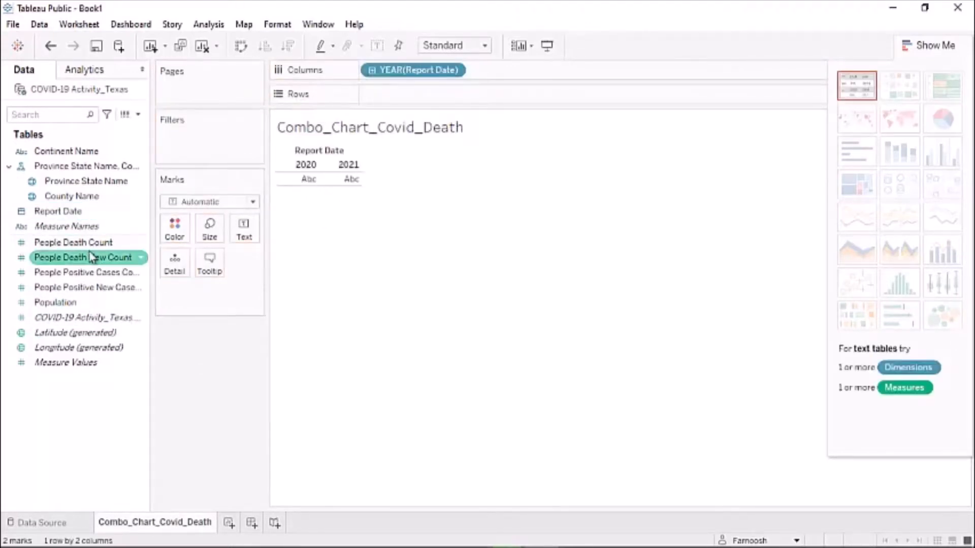
left_click(90, 198)
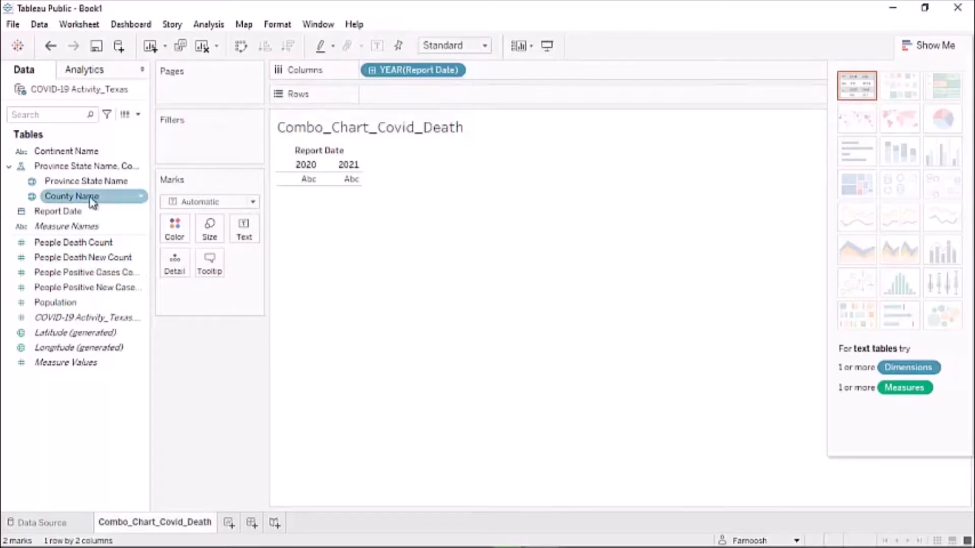
left_click(76, 243)
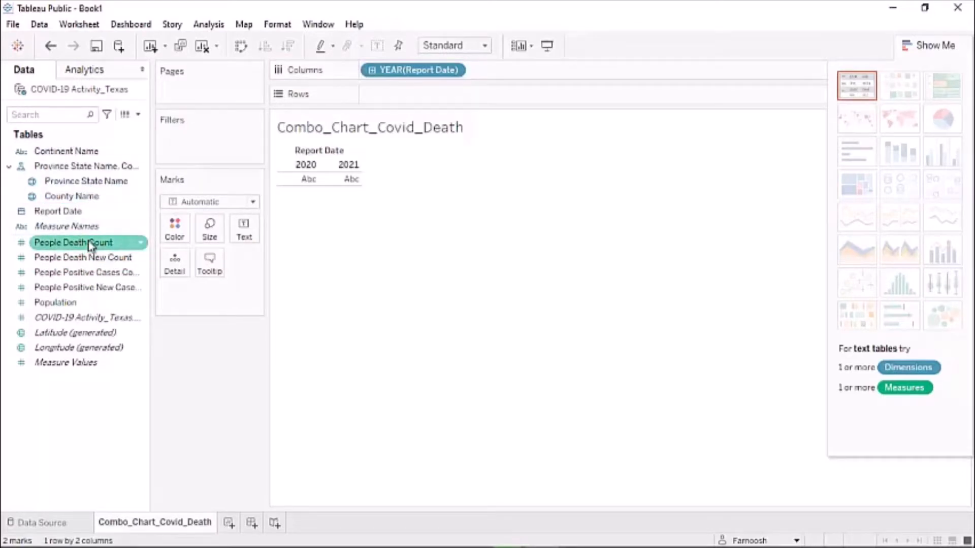
left_click_drag(90, 245, 315, 208)
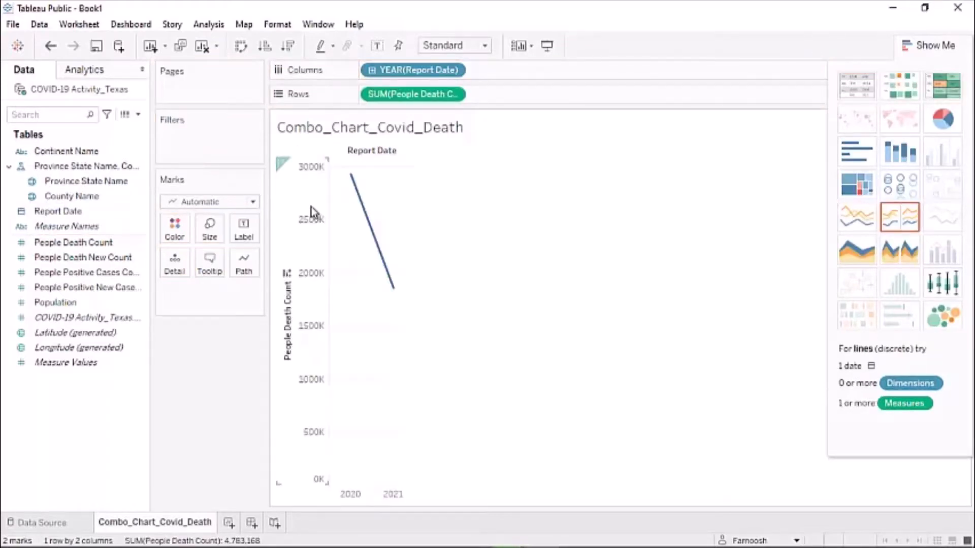
left_click(74, 273)
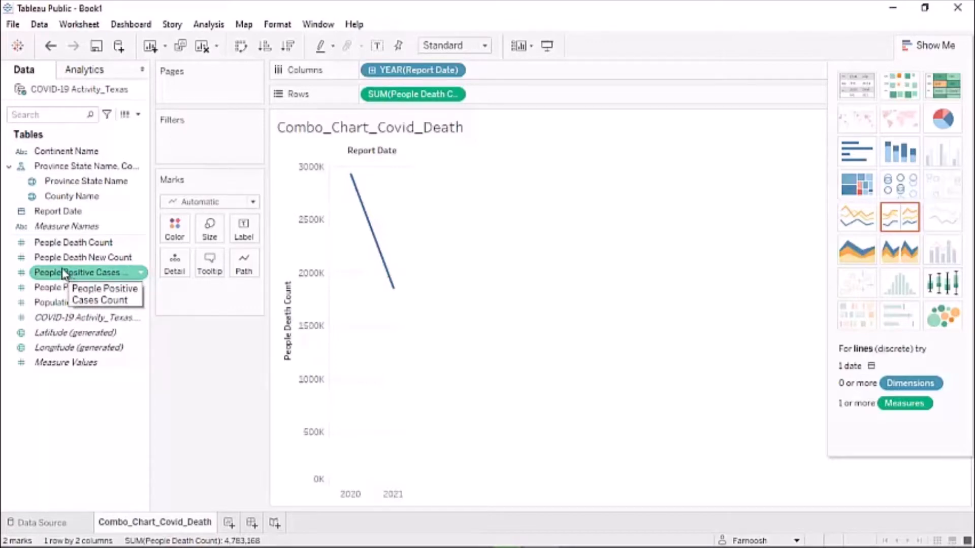
left_click_drag(63, 274, 389, 312)
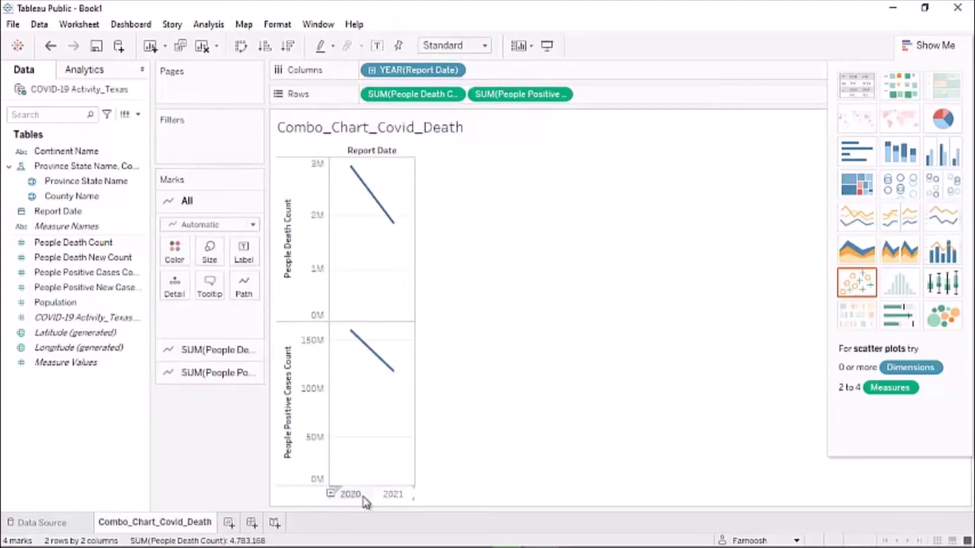
- Set the Report Date pill to a custom Month / Year date level
left_click(453, 71)
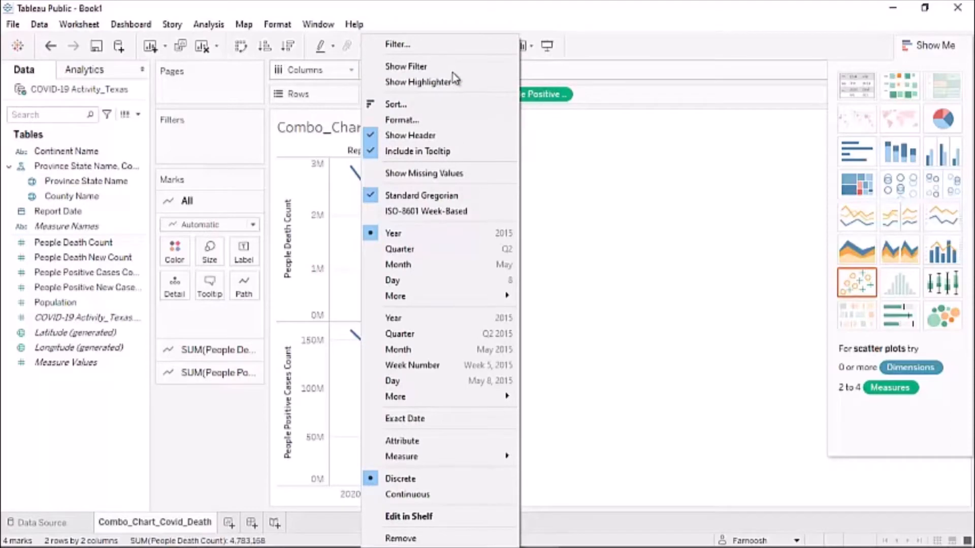
mouse_move(395, 301)
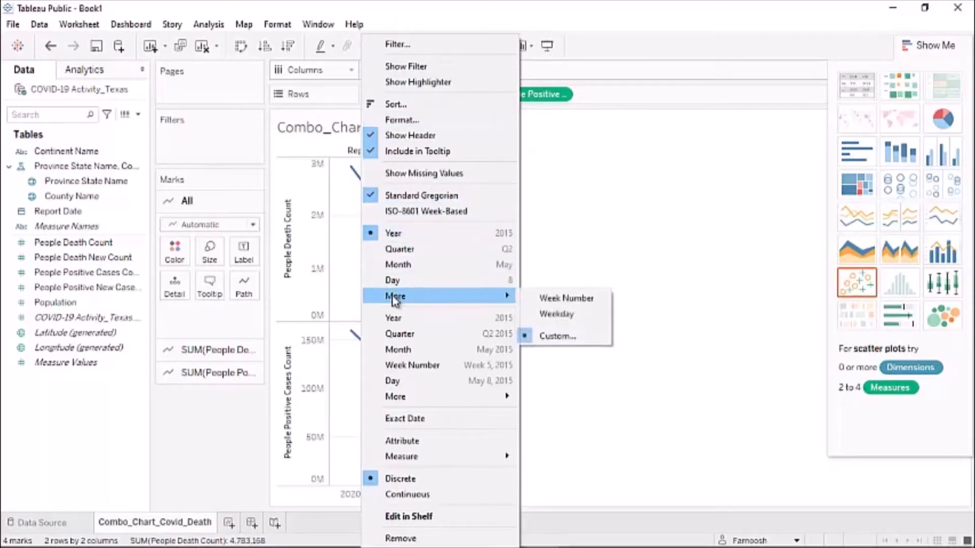
left_click(558, 337)
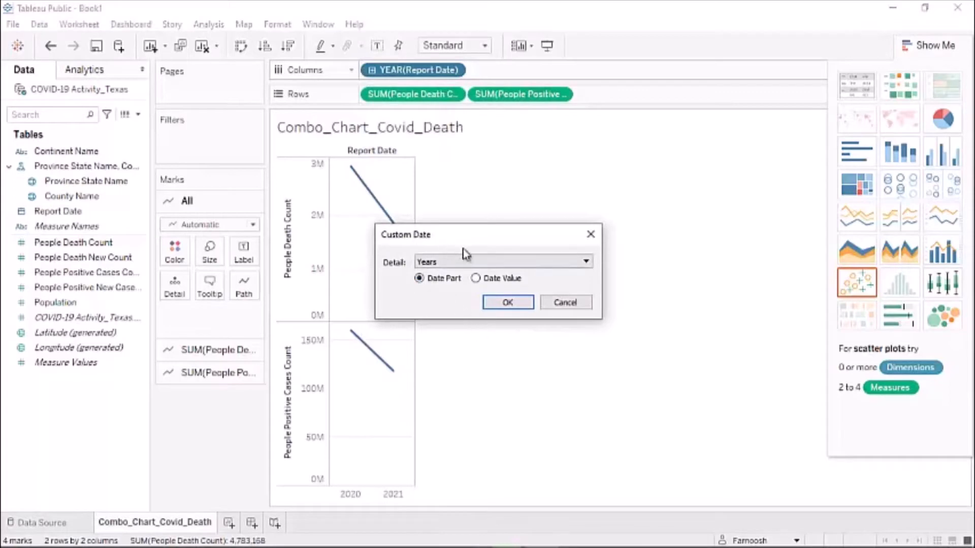
left_click(578, 263)
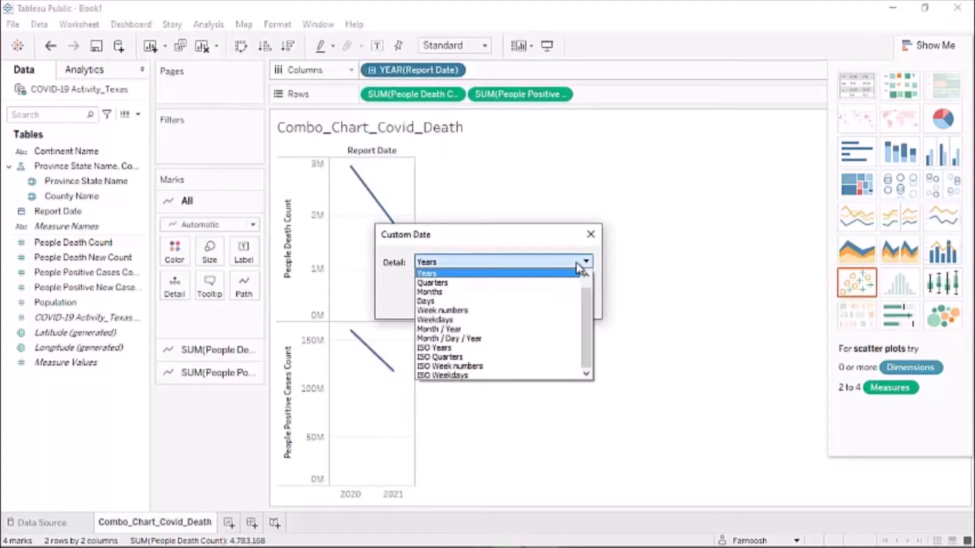
left_click(450, 330)
left_click(518, 307)
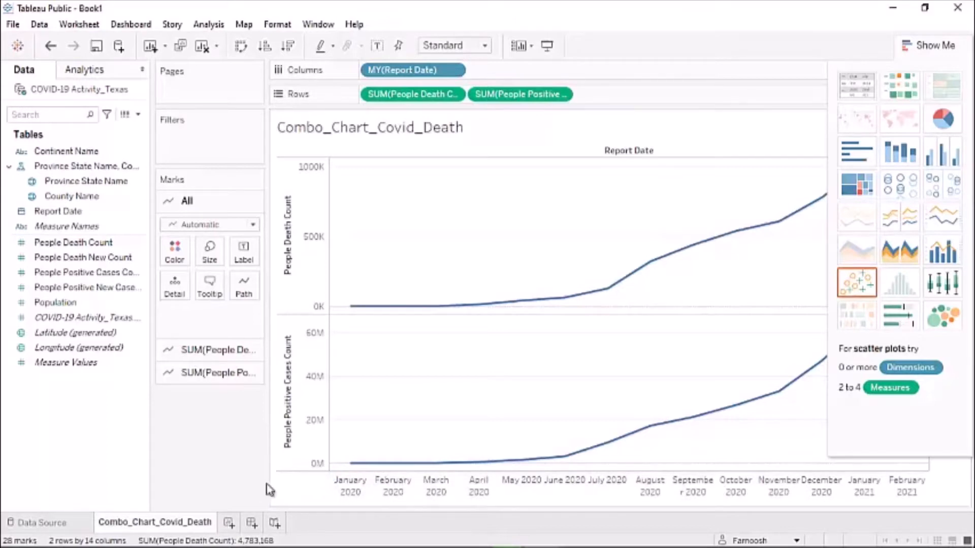
- Make People Positive Cases Count a dual axis and expand the People Death Count marks card
left_click(560, 96)
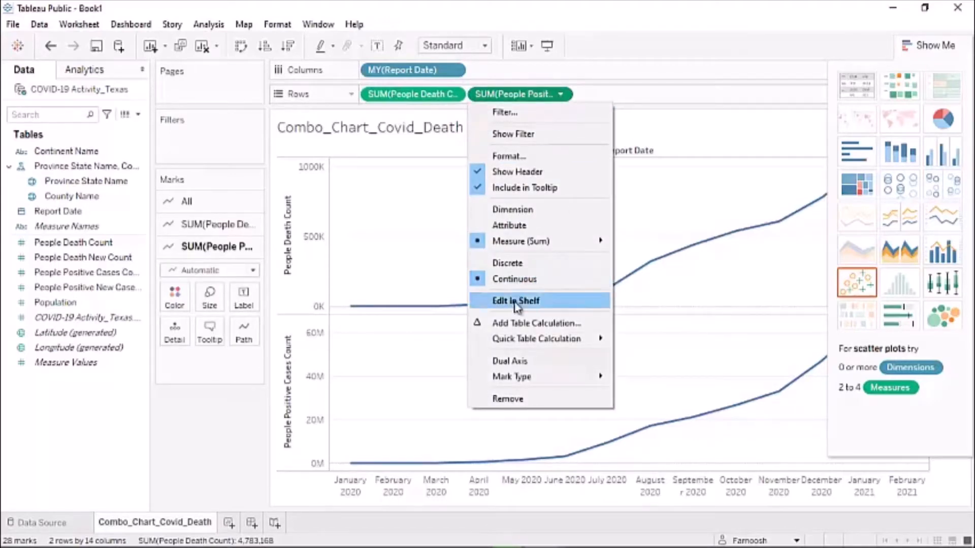
left_click(519, 361)
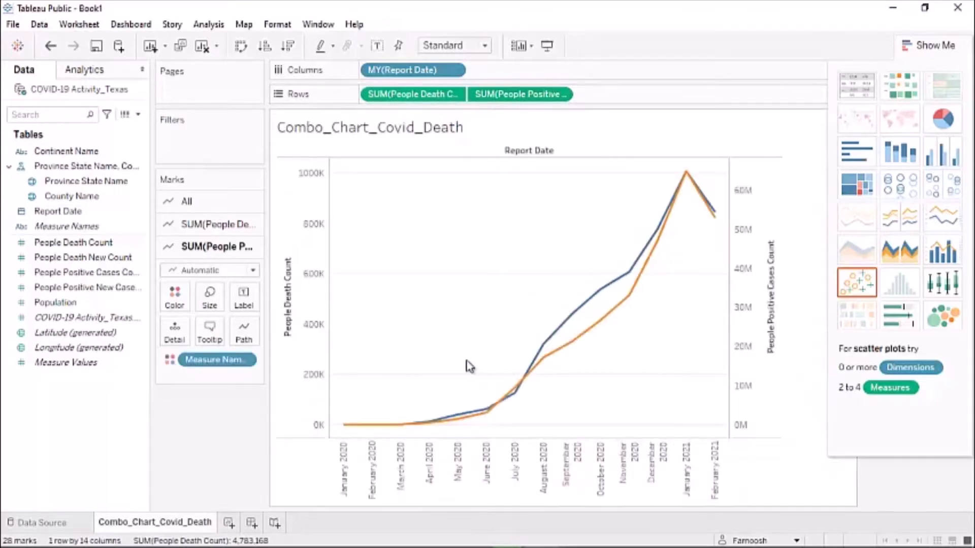
left_click(197, 227)
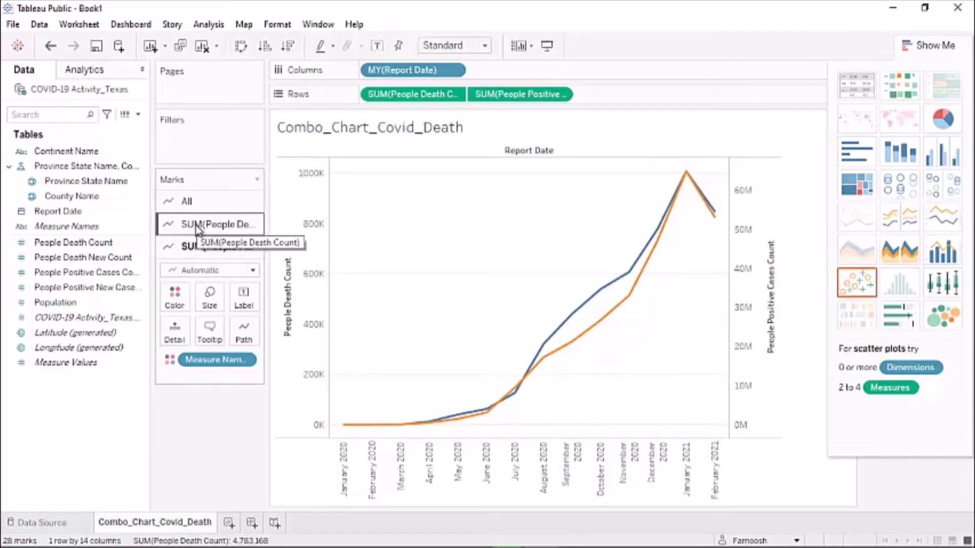
left_click(196, 225)
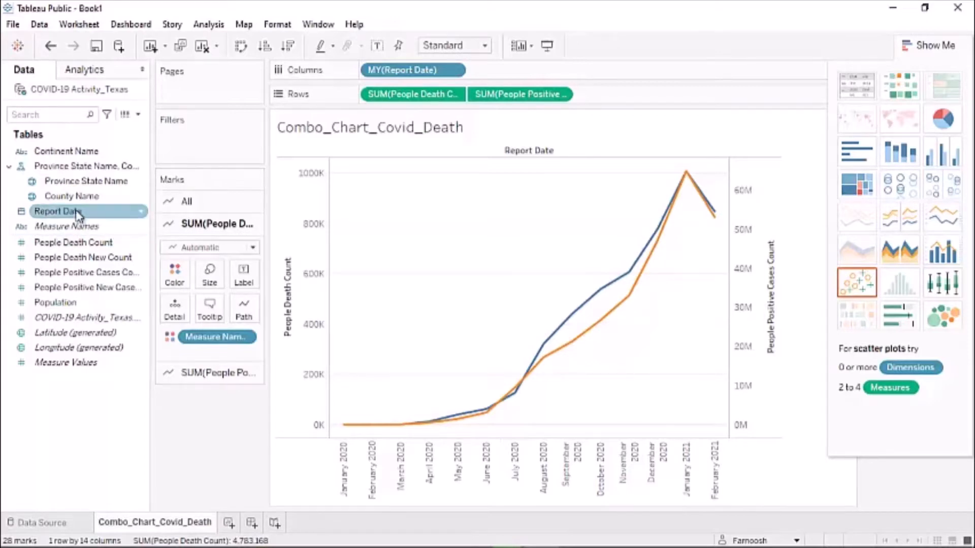
- Add County Name to Detail on the death-count marks and change their mark type to Bar
left_click_drag(73, 203, 165, 320)
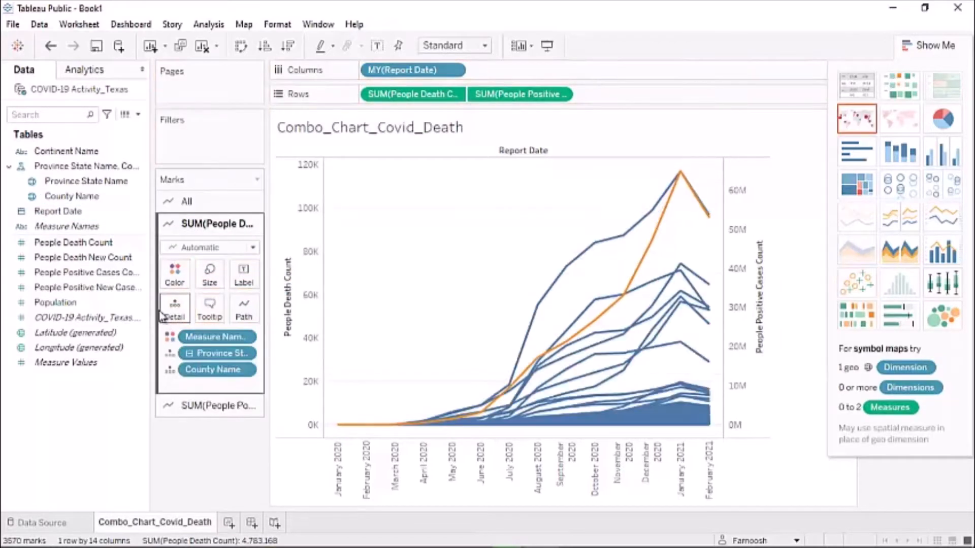
left_click(256, 250)
left_click(193, 279)
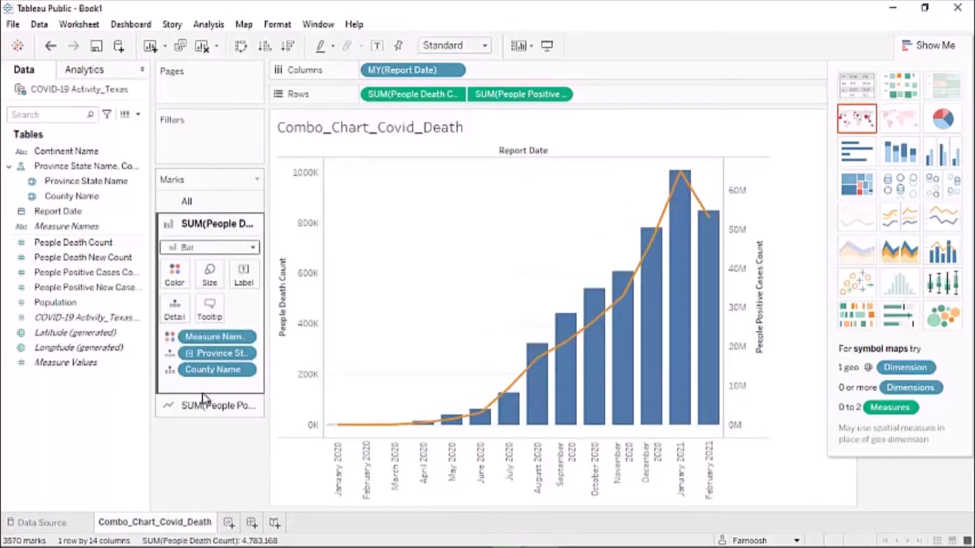
- Set the death-count axis to a logarithmic scale
right_click(304, 207)
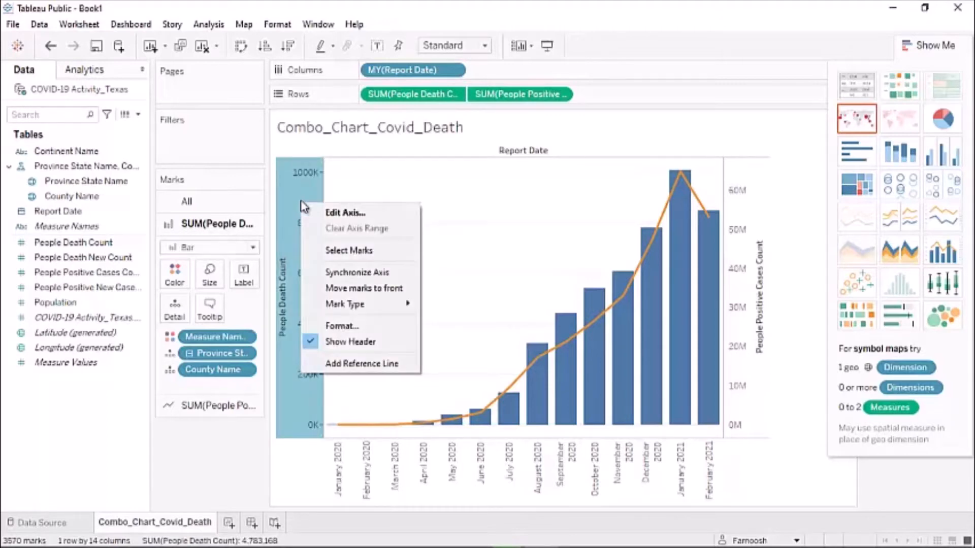
left_click(331, 212)
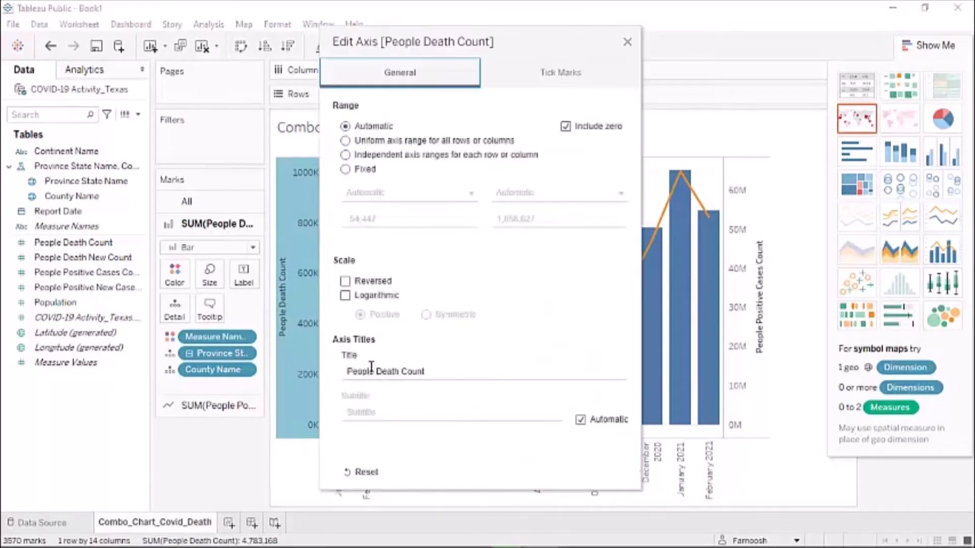
left_click(346, 296)
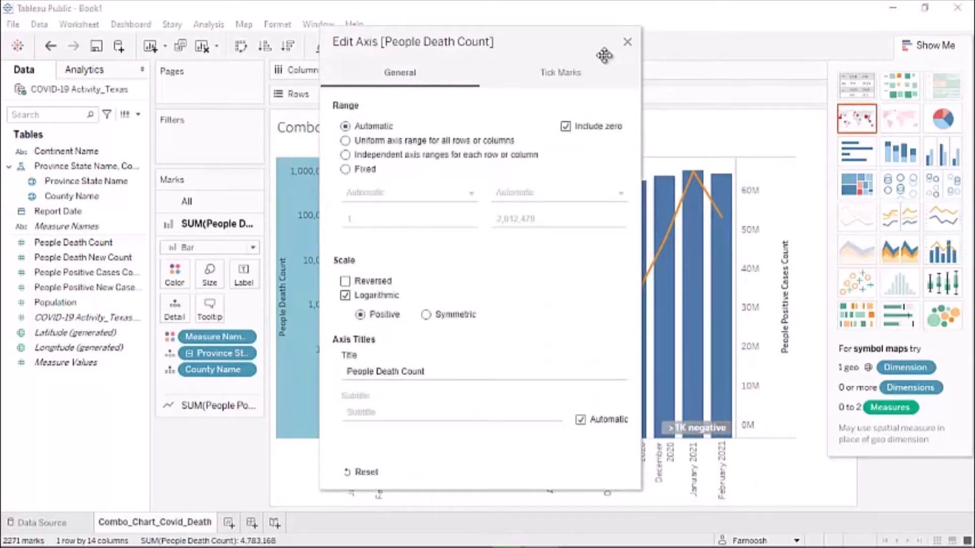
left_click(628, 42)
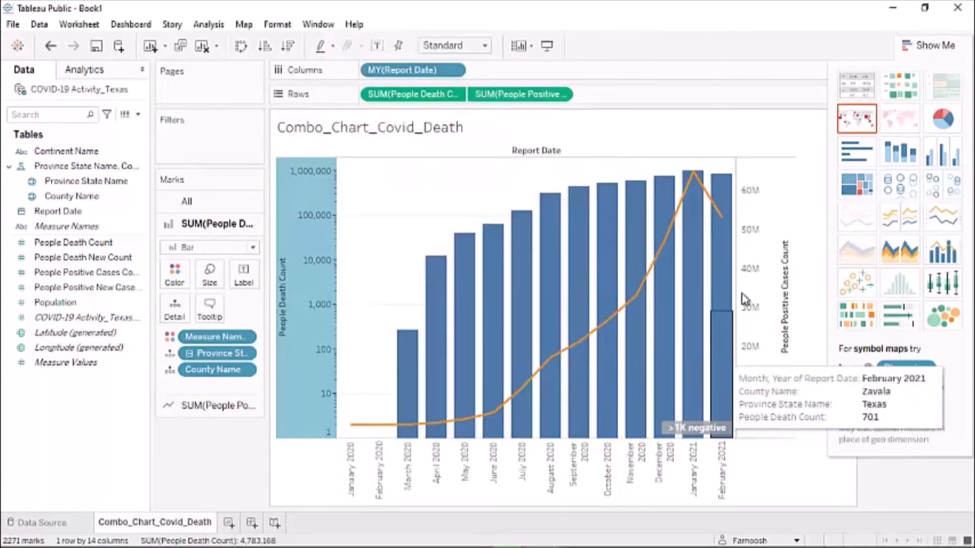
- Synchronize the positive-cases axis with the death axis and hide its header
right_click(769, 247)
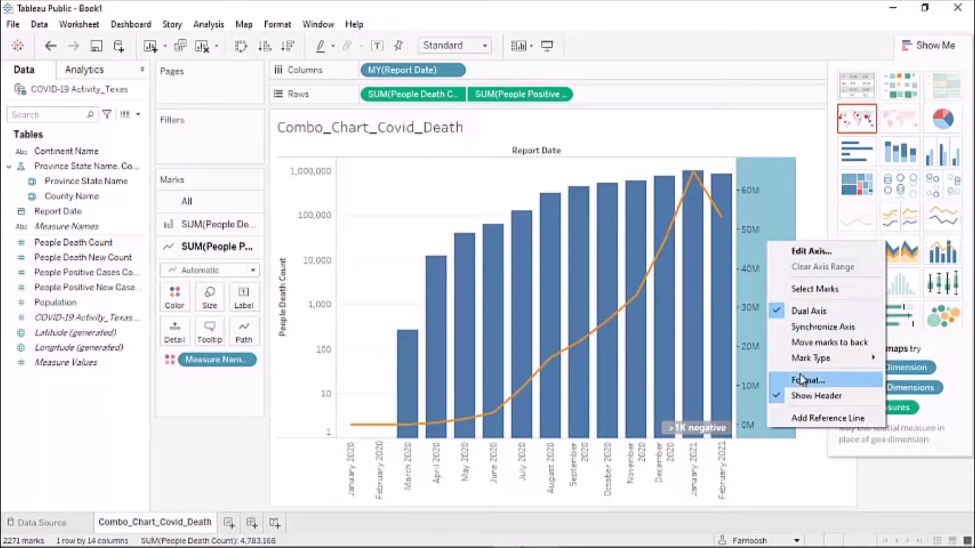
left_click(802, 327)
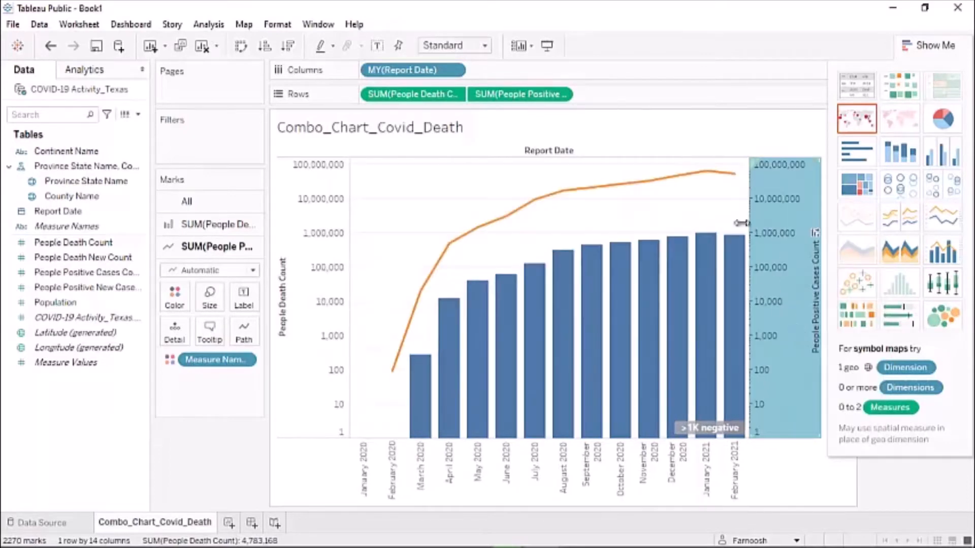
right_click(768, 187)
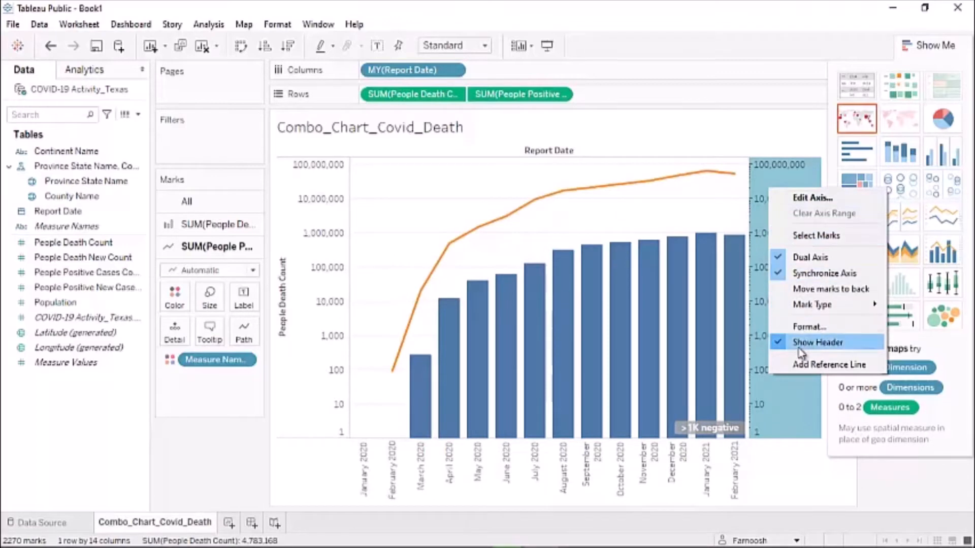
left_click(815, 344)
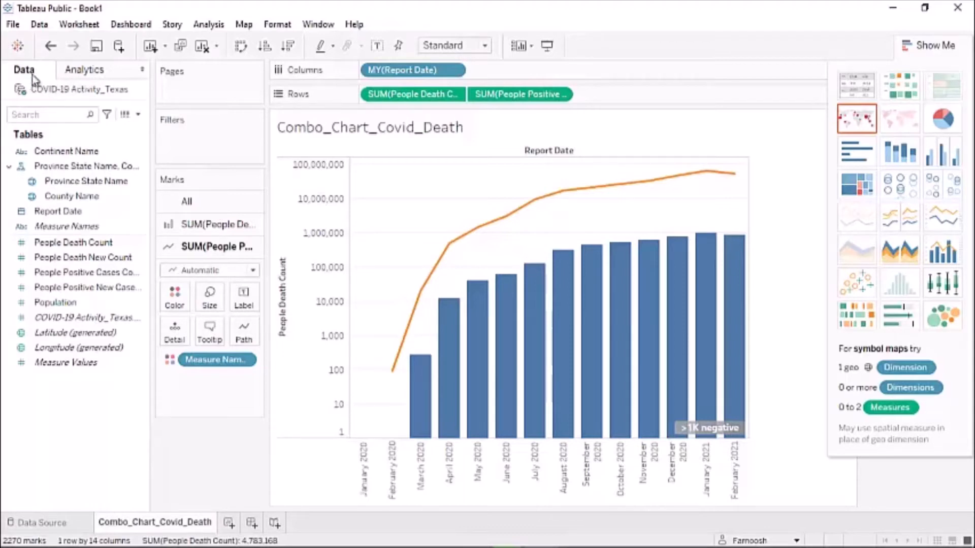
- Add Average Lines to both measures from the Analytics pane, then create a new worksheet
left_click(76, 77)
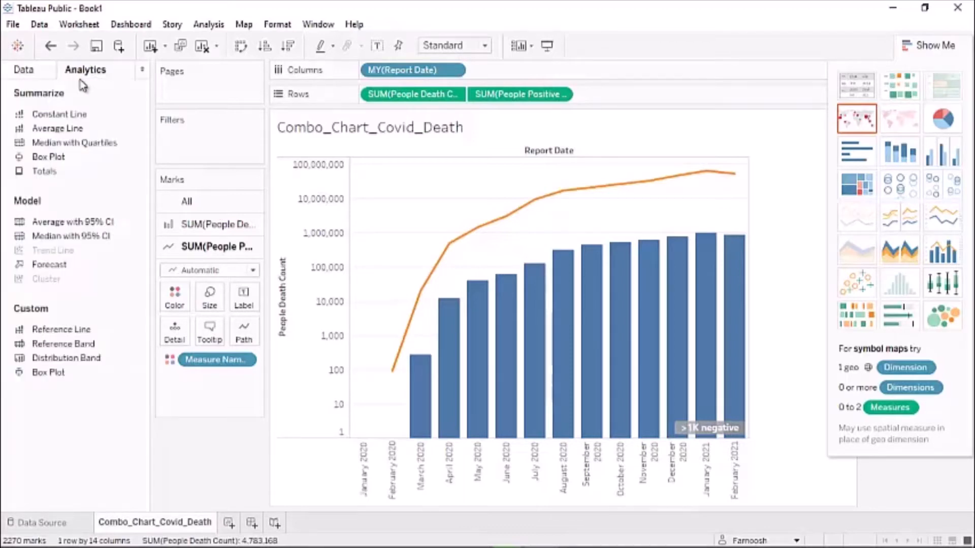
double_click(75, 130)
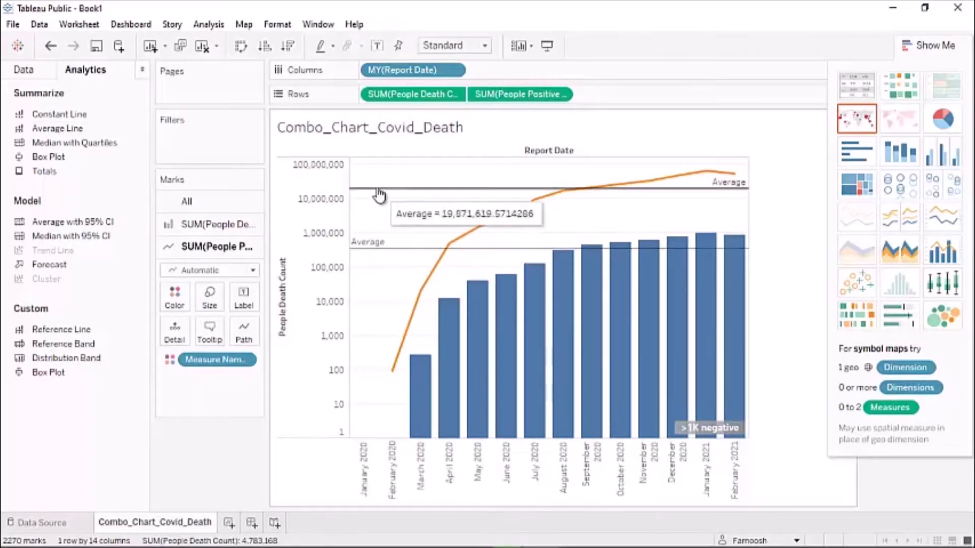
mouse_move(374, 251)
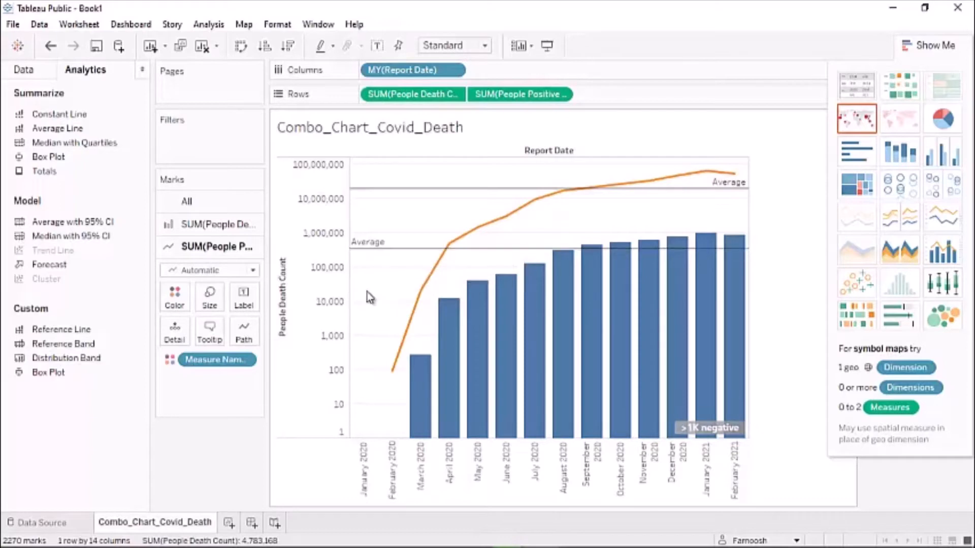
mouse_move(415, 189)
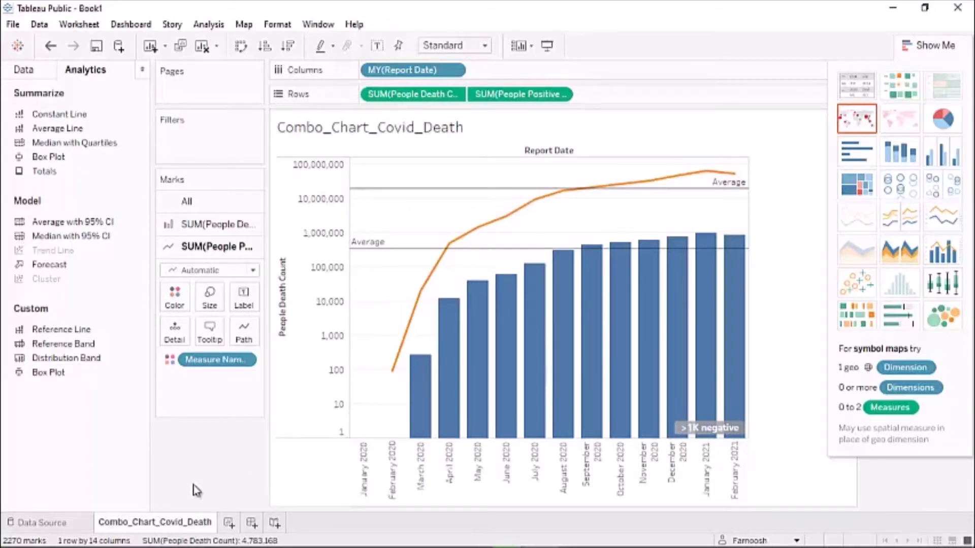
left_click(228, 525)
double_click(228, 523)
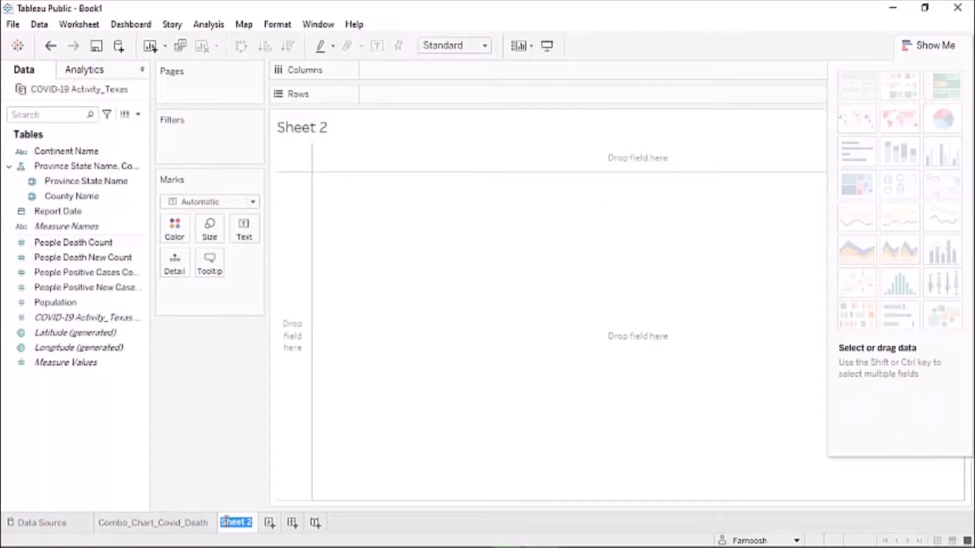
- Replace the Sheet 2 name with Highlight_table_Covid_Death
key("BackSpace")
type("Highlight")
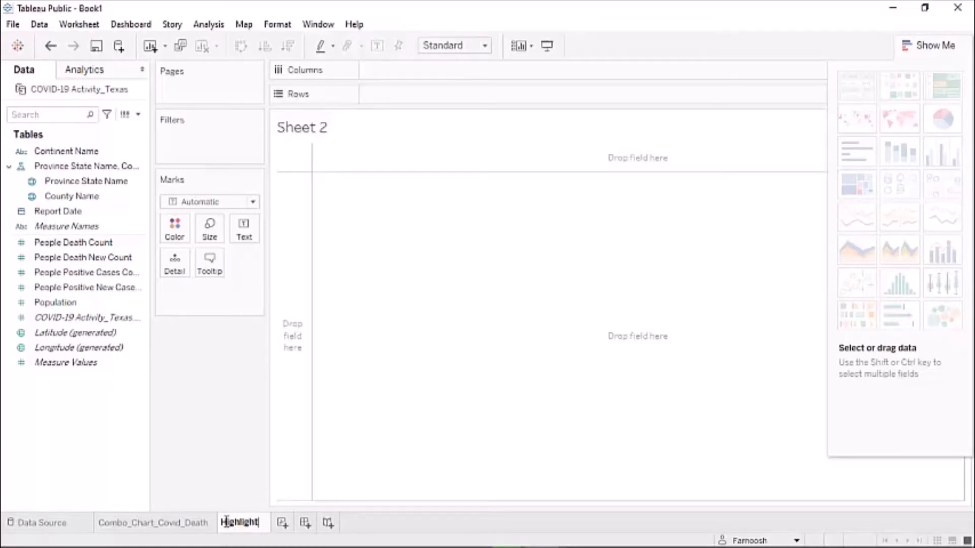
type("_tab")
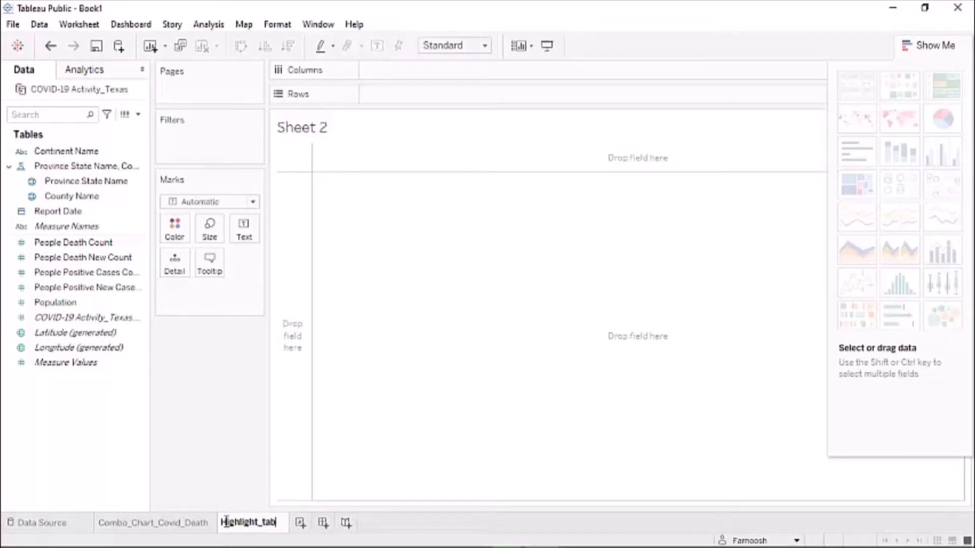
type("le_")
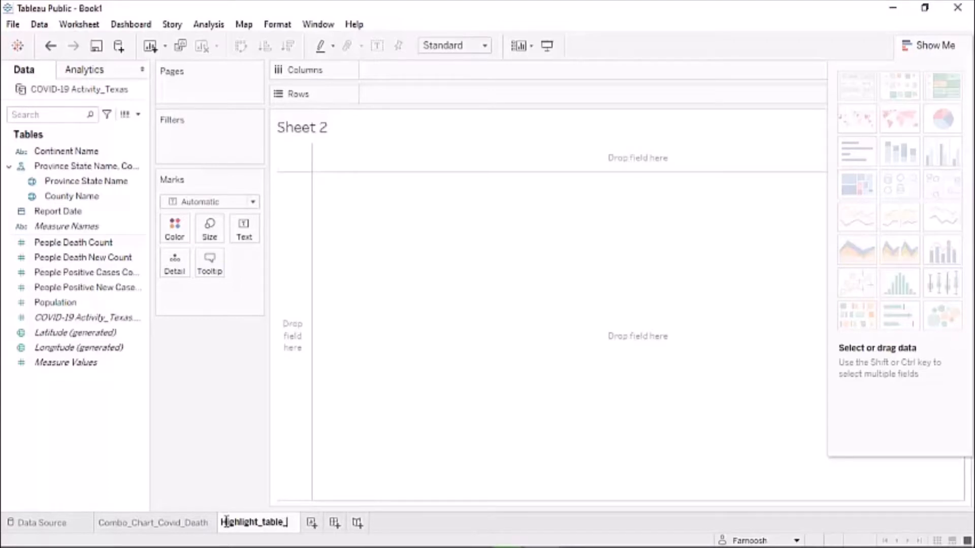
type("Cov")
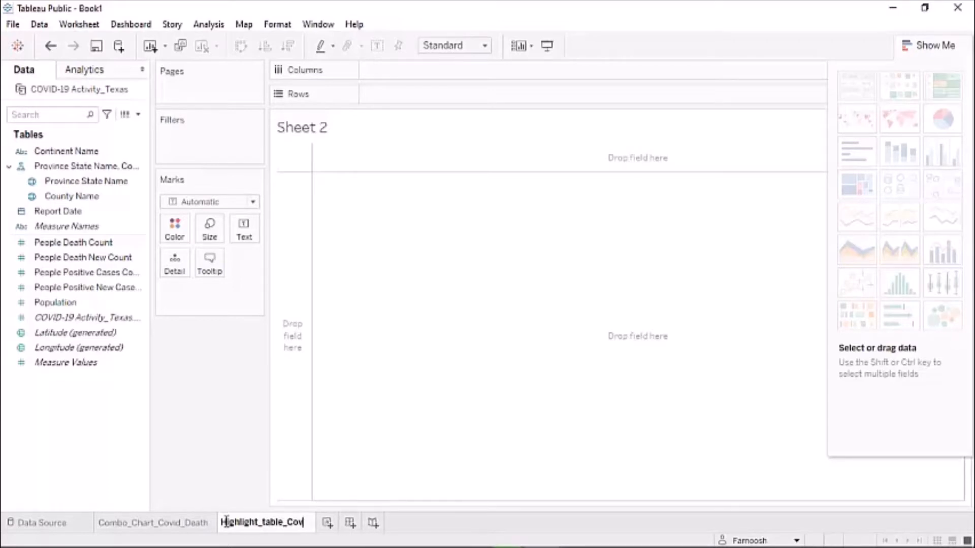
type("id_")
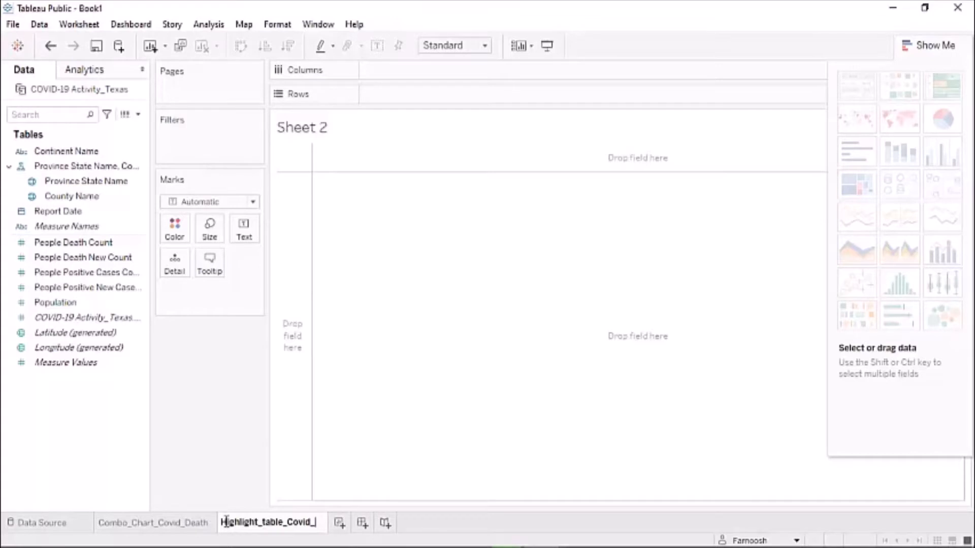
type("Death")
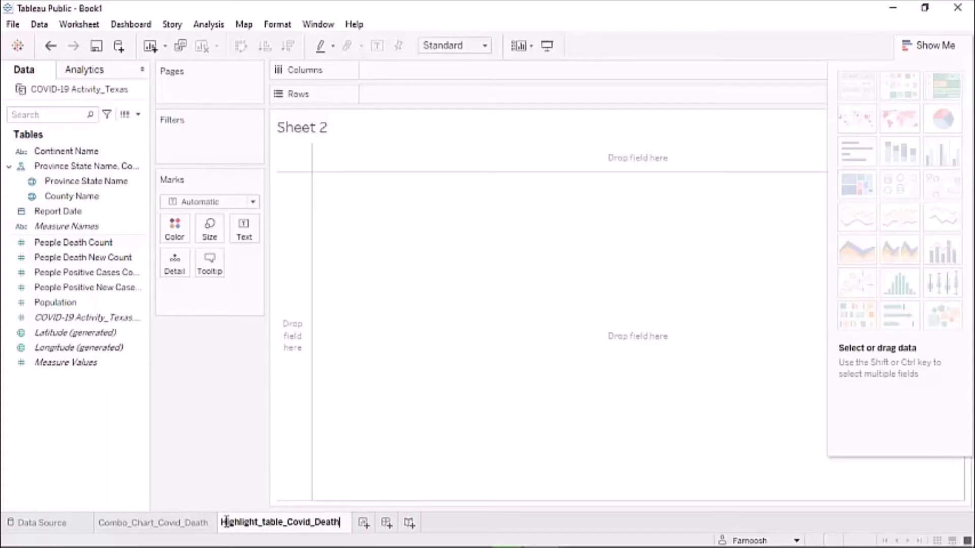
key("Return")
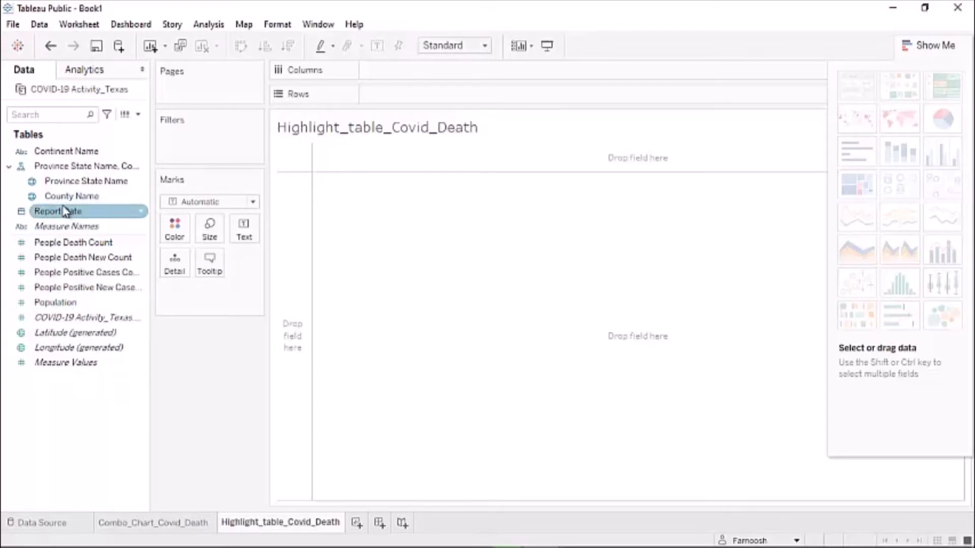
- Place Report Date on Columns and County Name on Rows
left_click_drag(65, 212, 400, 74)
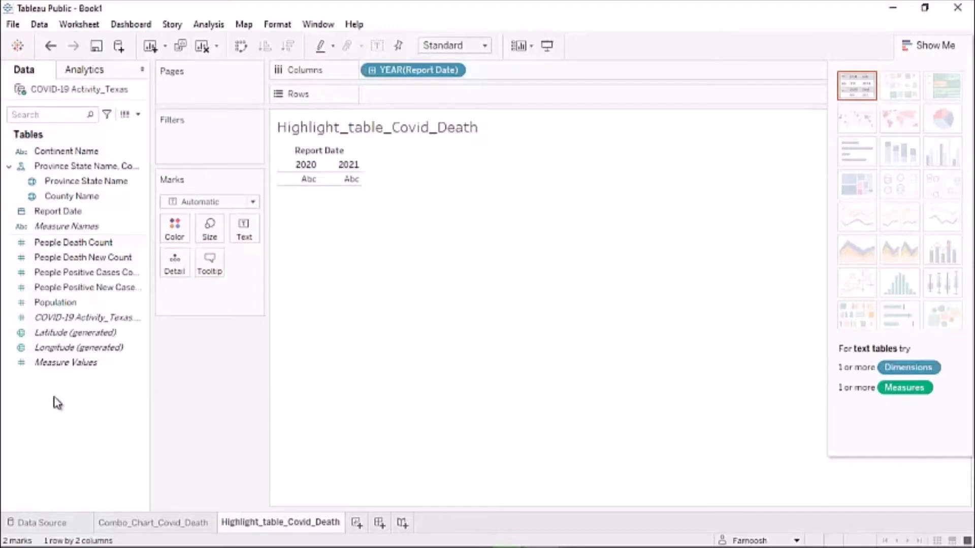
left_click(68, 197)
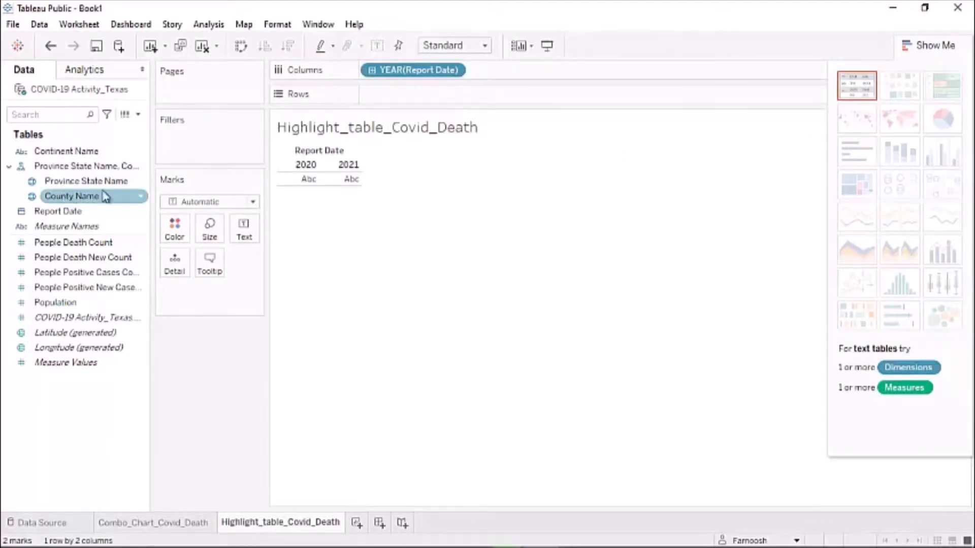
left_click_drag(104, 195, 401, 100)
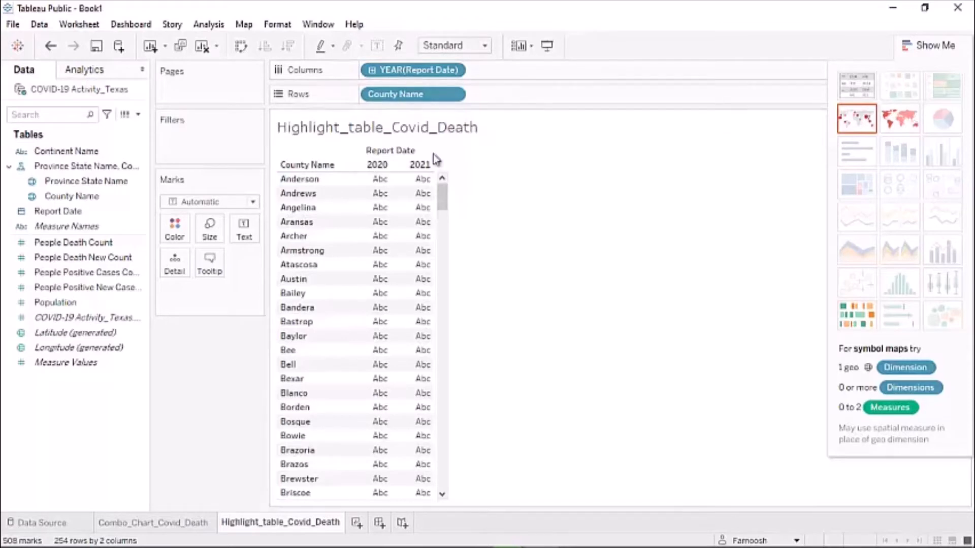
- Switch the Report Date columns to a custom Month / Year date level
left_click(454, 70)
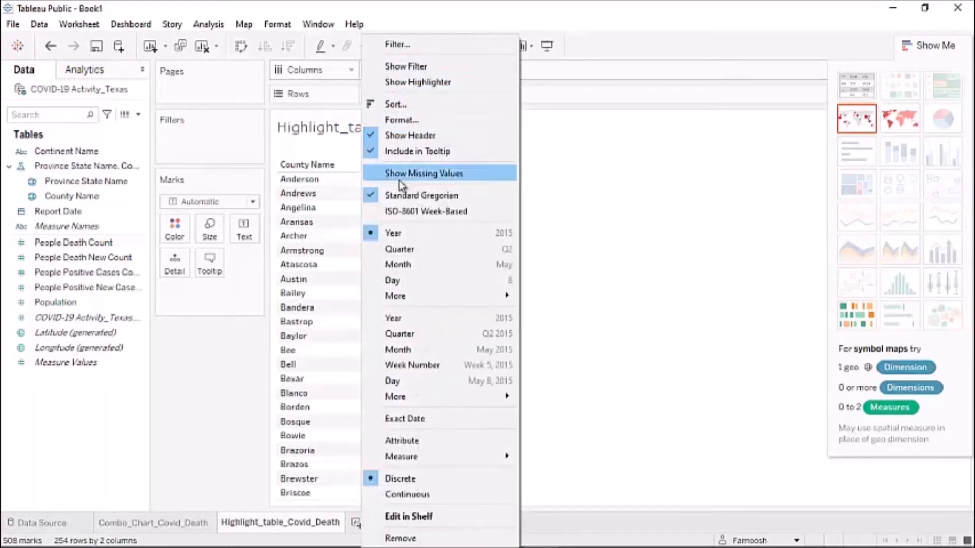
mouse_move(429, 295)
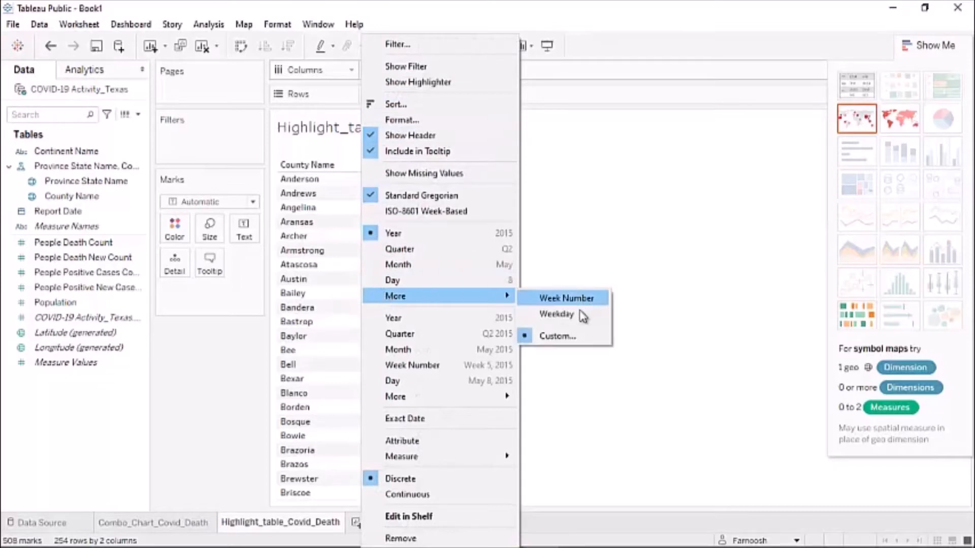
left_click(558, 336)
left_click(456, 261)
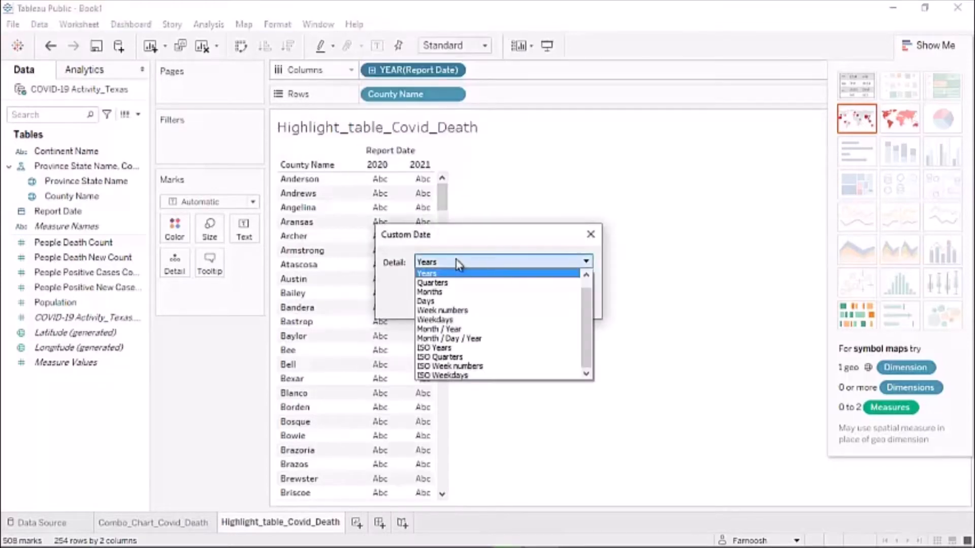
left_click(435, 329)
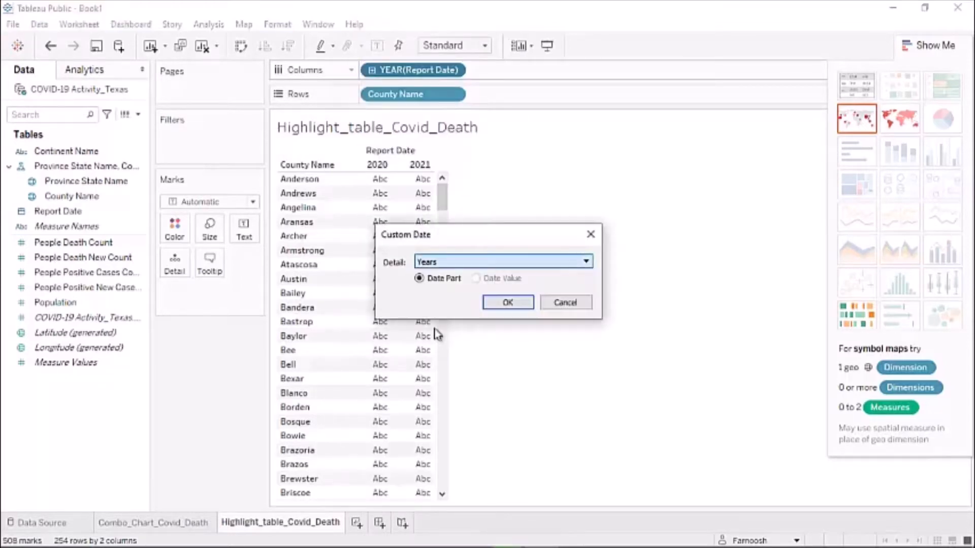
left_click(505, 303)
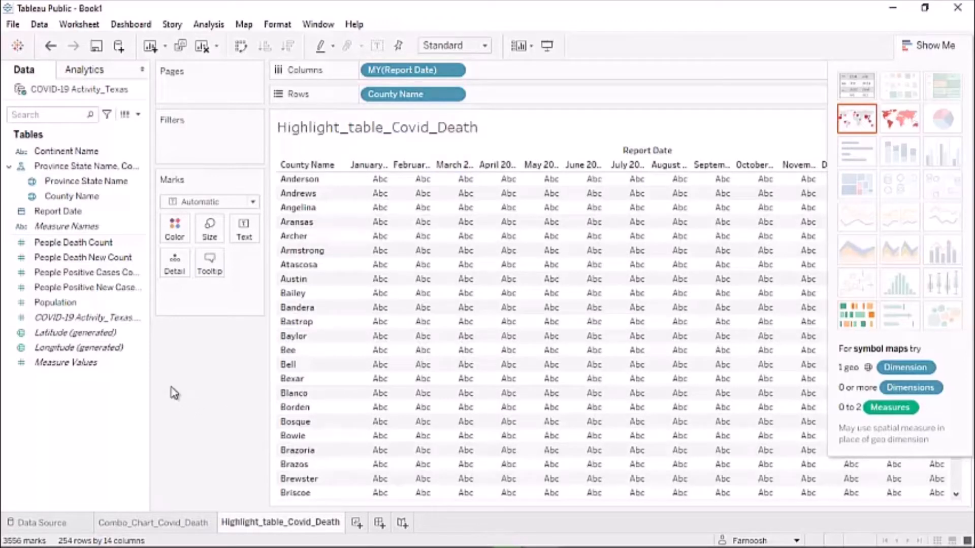
- Put People Death Count on Color and on Label so each table cell shows the count
left_click(62, 259)
left_click(60, 247)
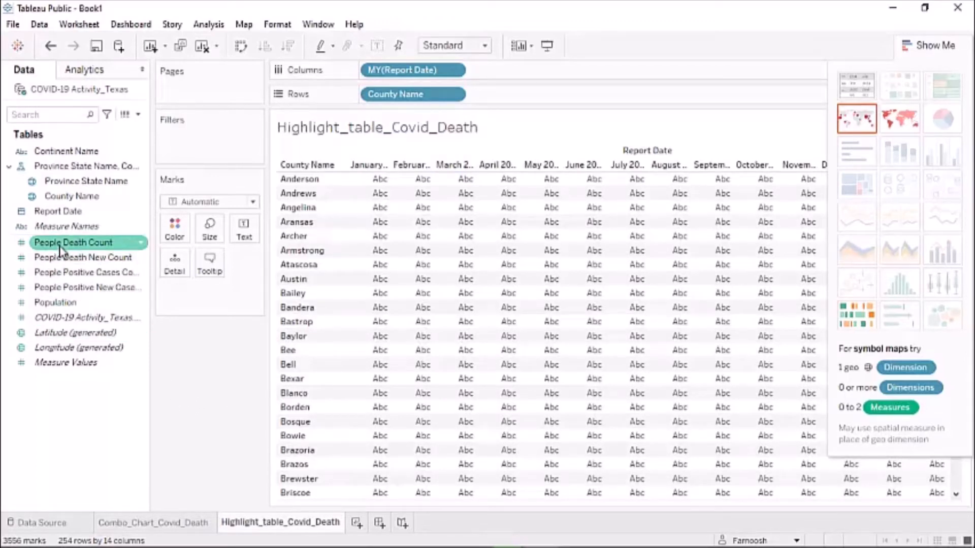
left_click_drag(63, 254, 174, 234)
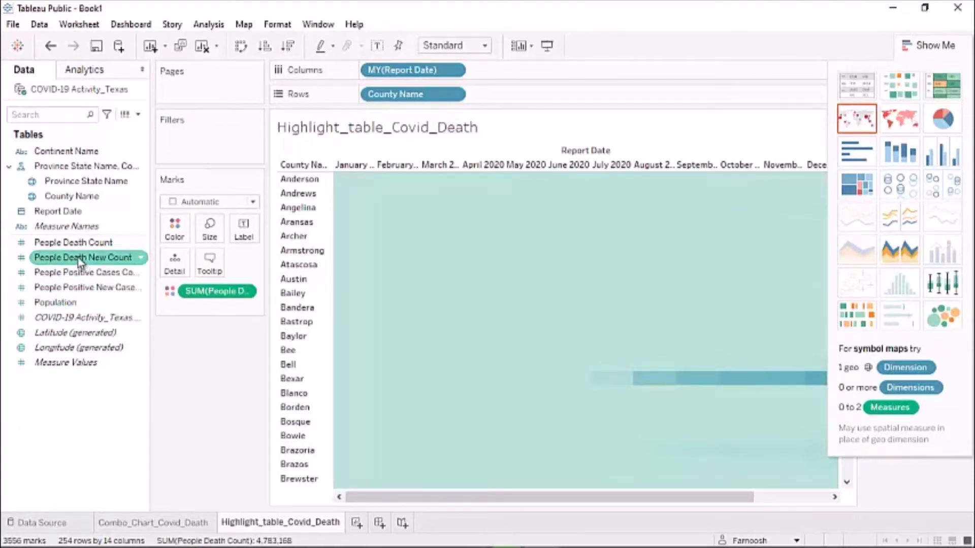
left_click(70, 245)
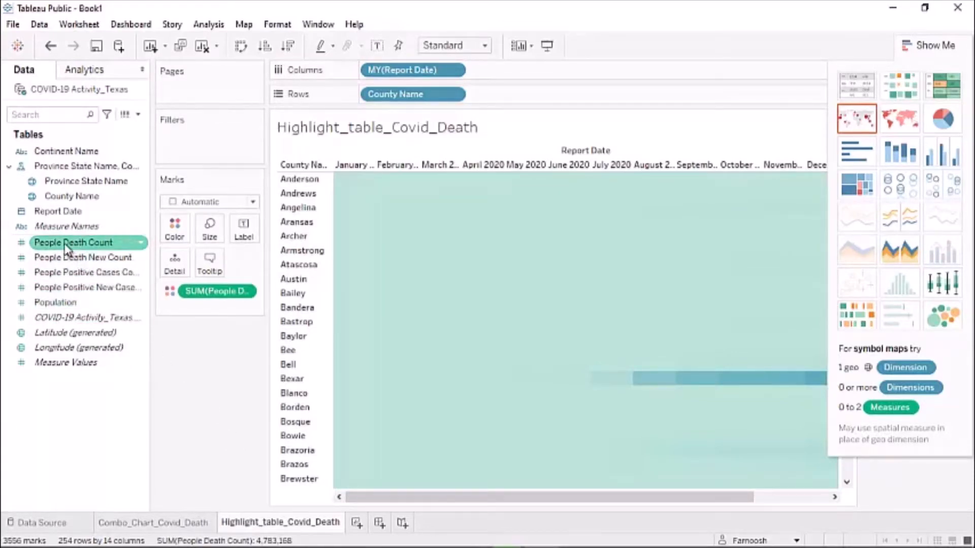
left_click_drag(68, 247, 244, 231)
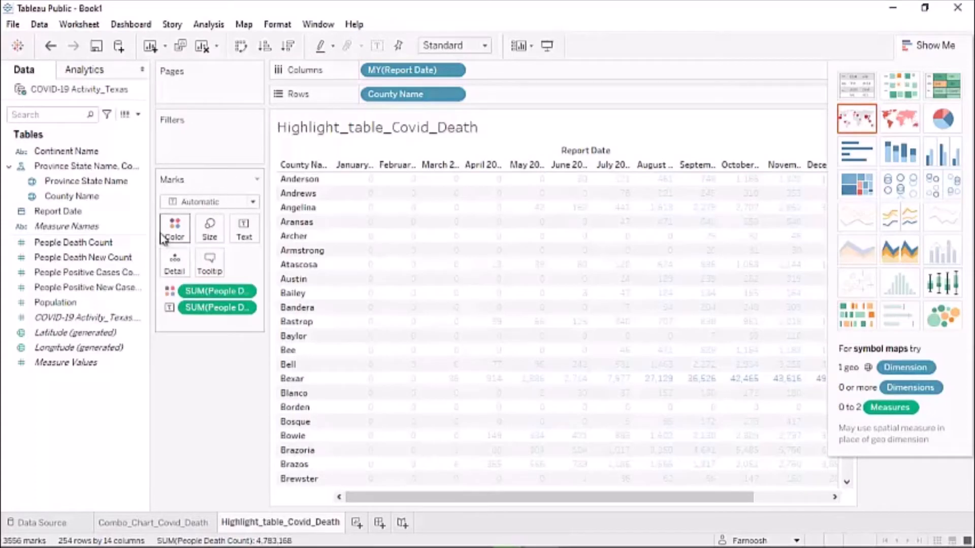
- Switch the mark type to Square and close Show Me to reveal the 0–117,090 colour legend
left_click(246, 204)
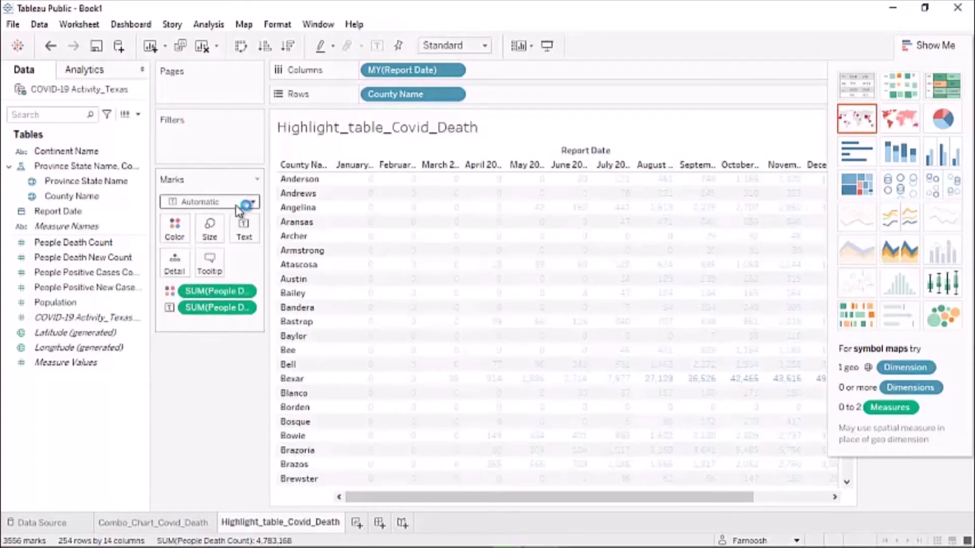
left_click(250, 206)
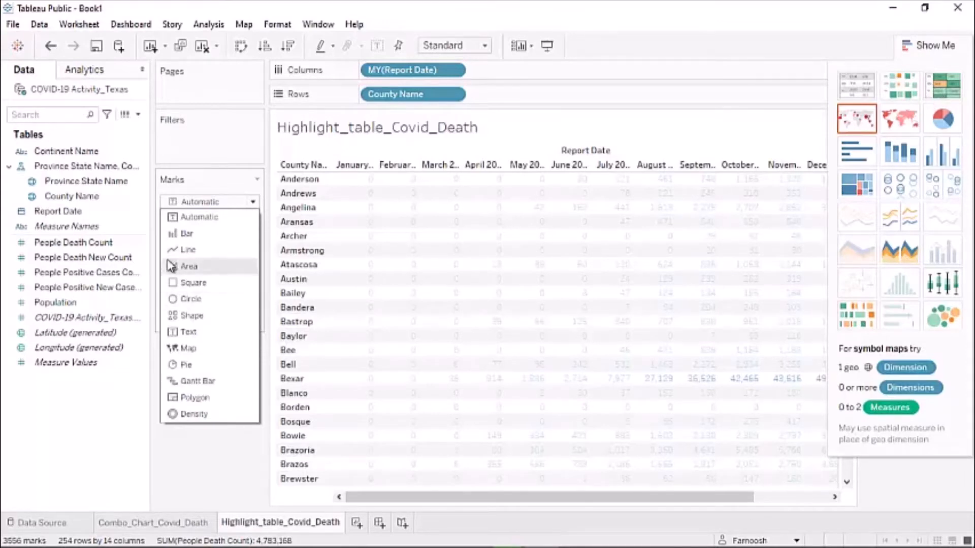
left_click(191, 287)
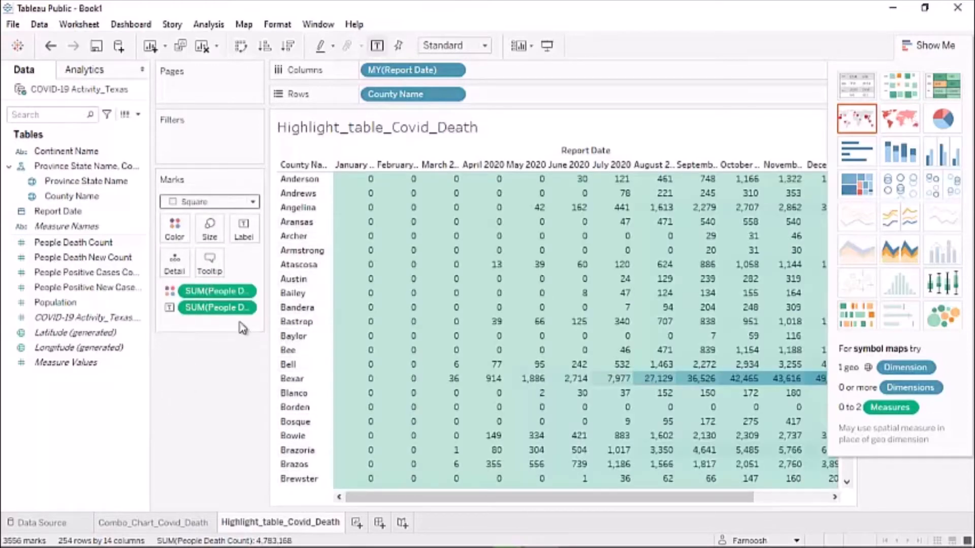
left_click(932, 46)
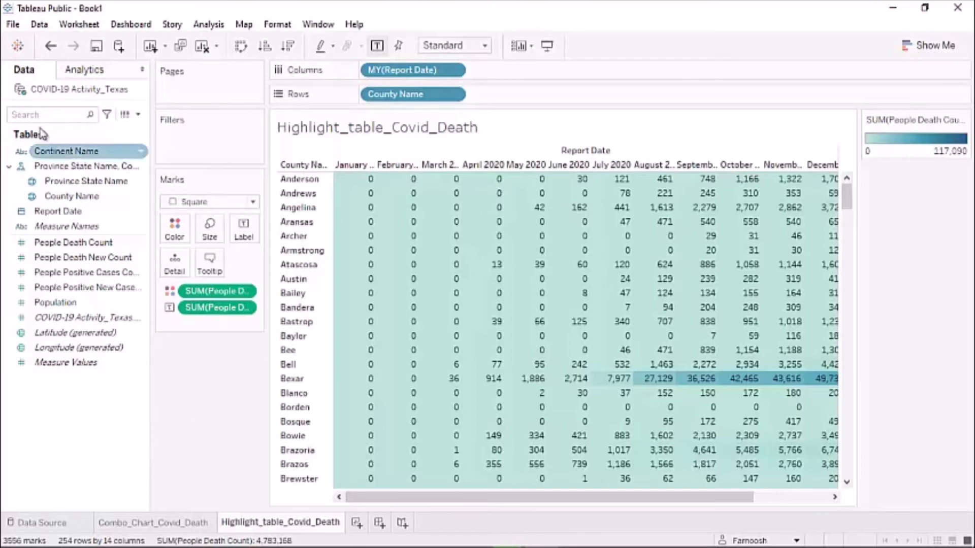
- Create a new calculated field named 'Death Count Segmentation'
left_click(137, 116)
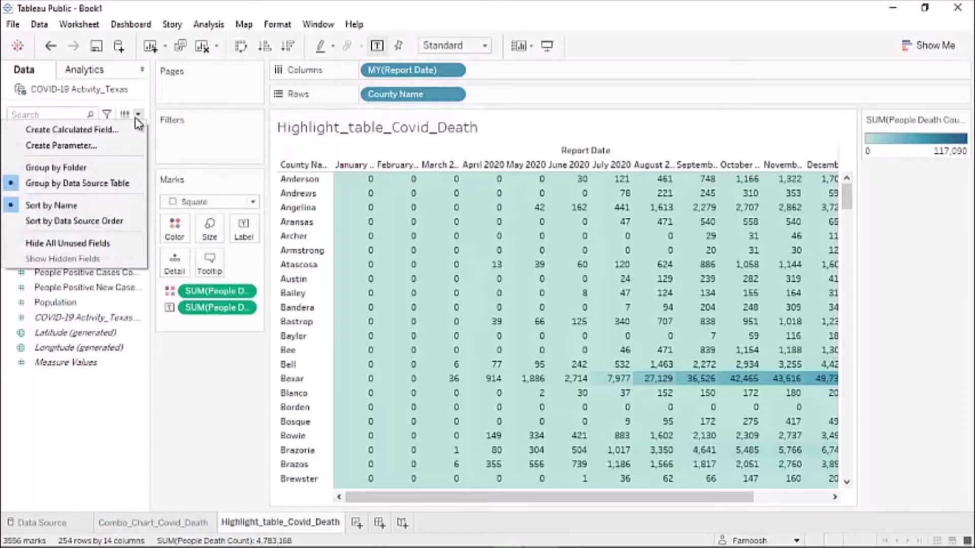
left_click(65, 130)
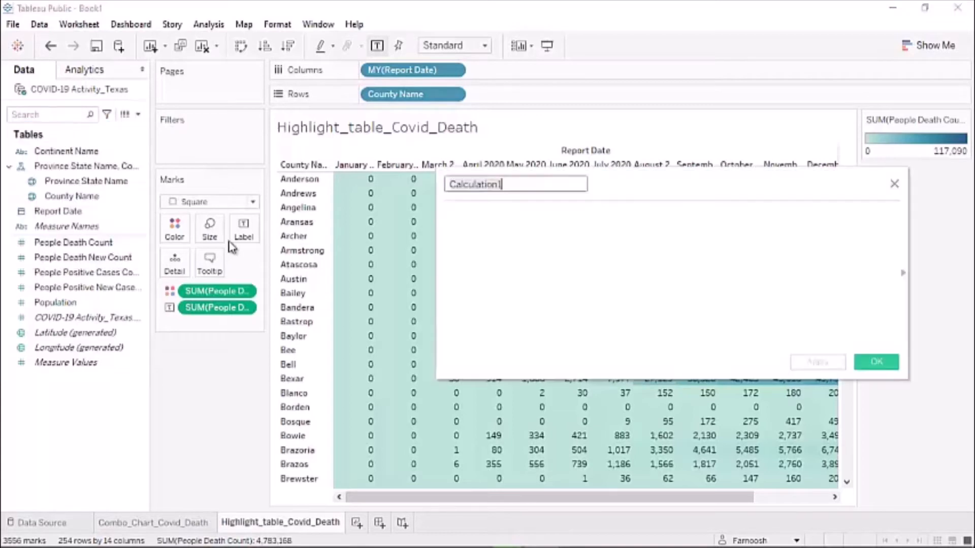
key("BackSpace")
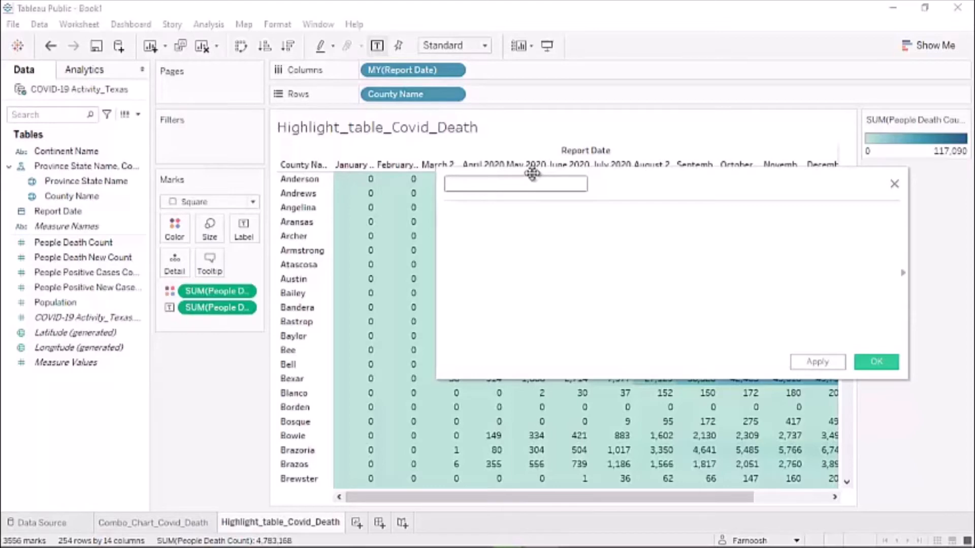
type("Death Count Segmentation")
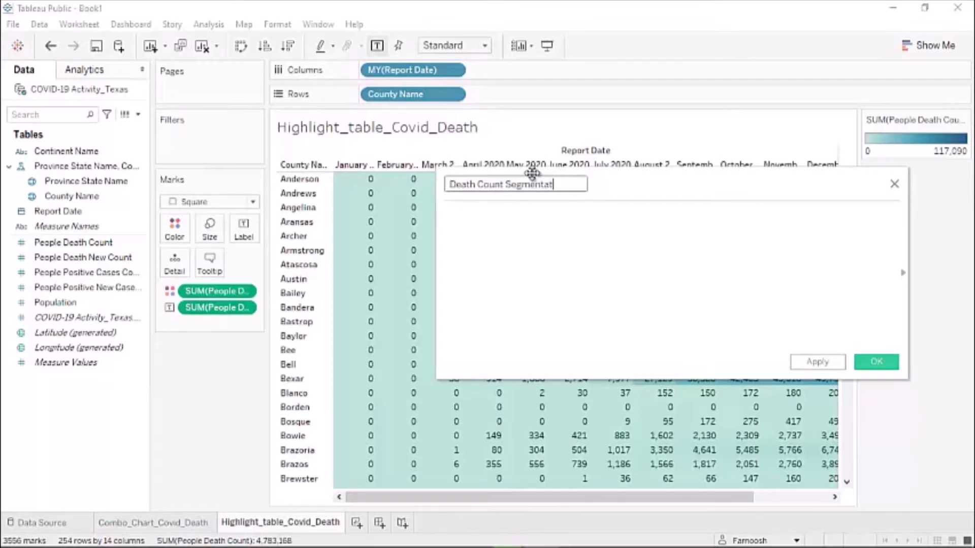
left_click(484, 235)
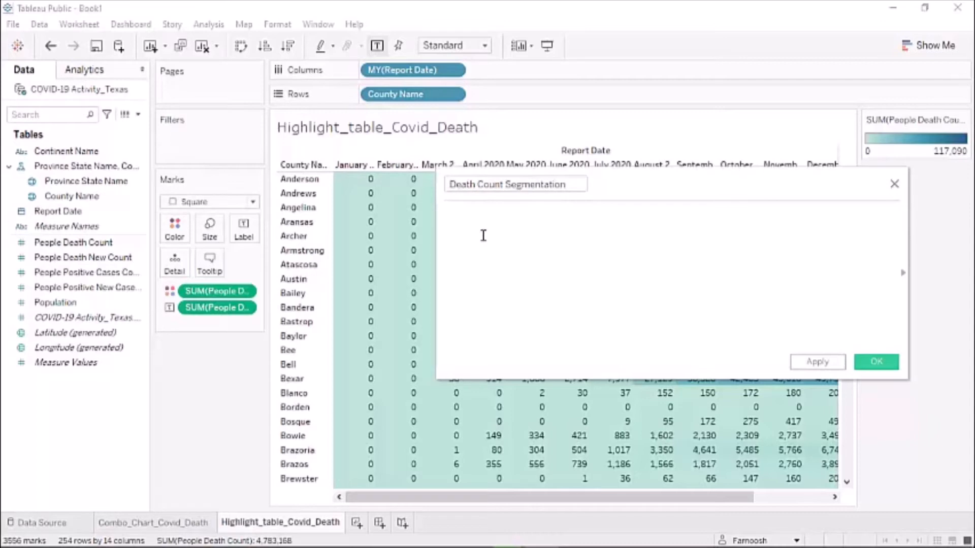
- Write the first condition: IF SUM([People Death Count]) >= 1000 THEN 'High'
type("IF S")
key("BackSpace")
key("BackSpace")
key("BackSpace")
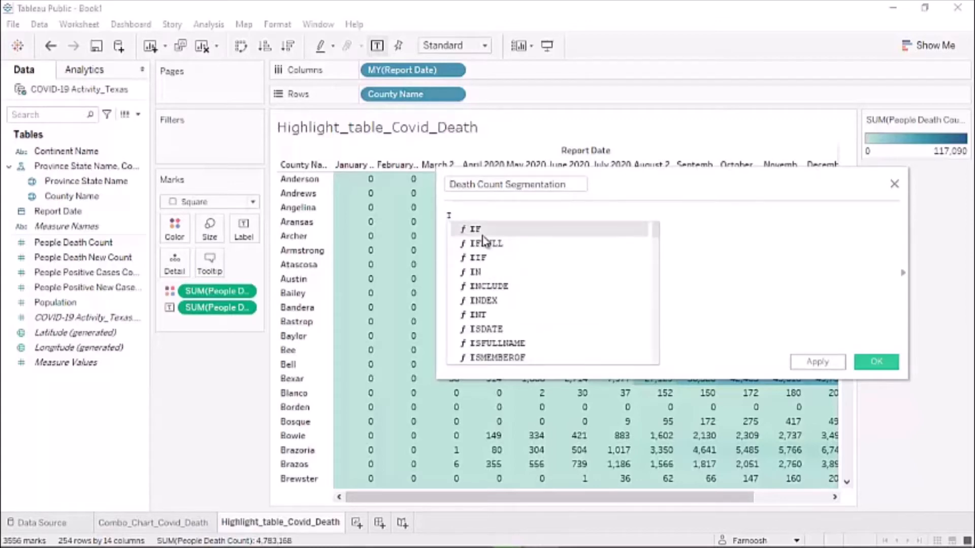
type("F")
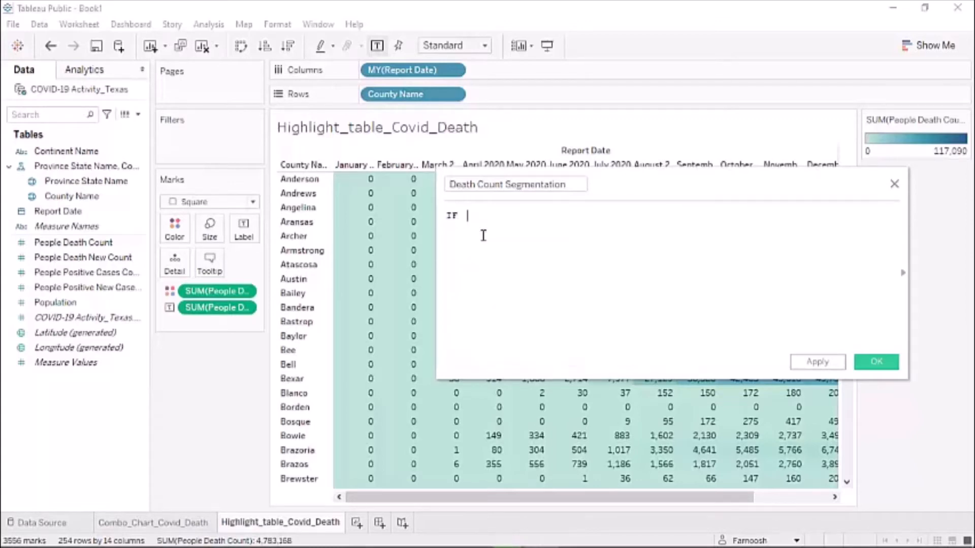
type("  Su")
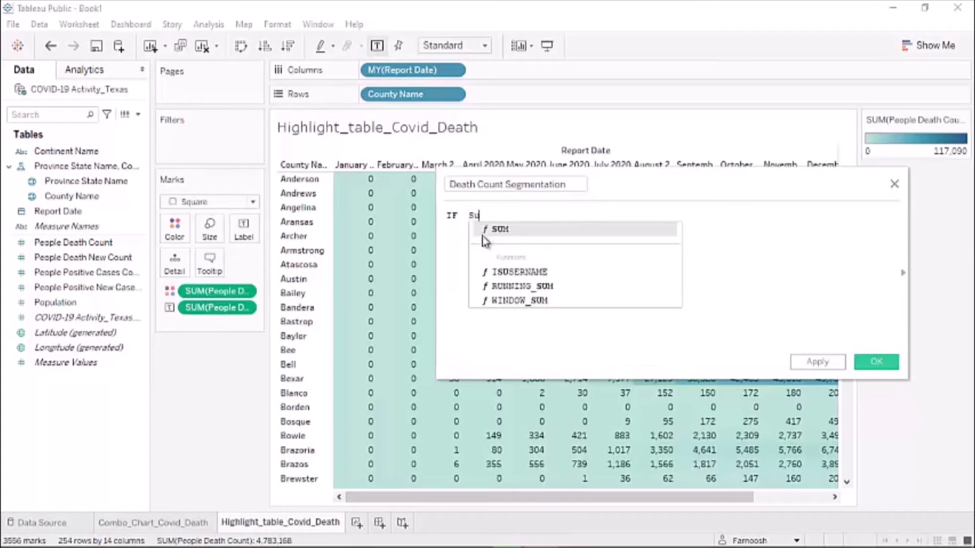
key("Return")
type("[")
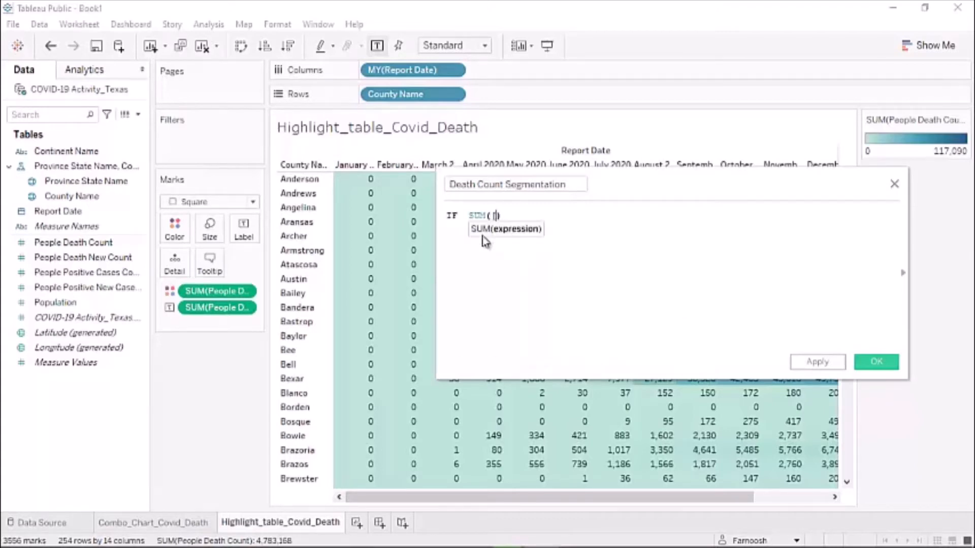
type("De")
type("ath")
key("Return")
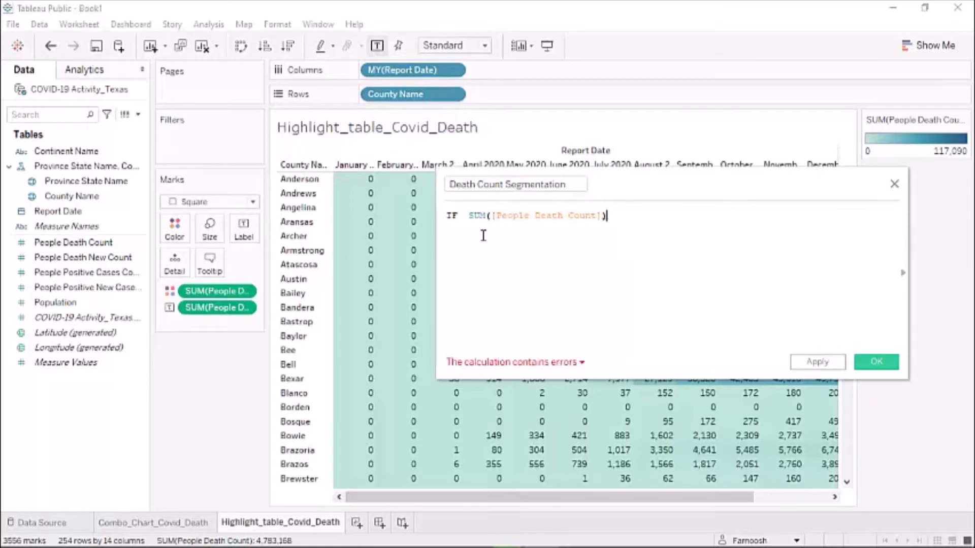
type(">=100")
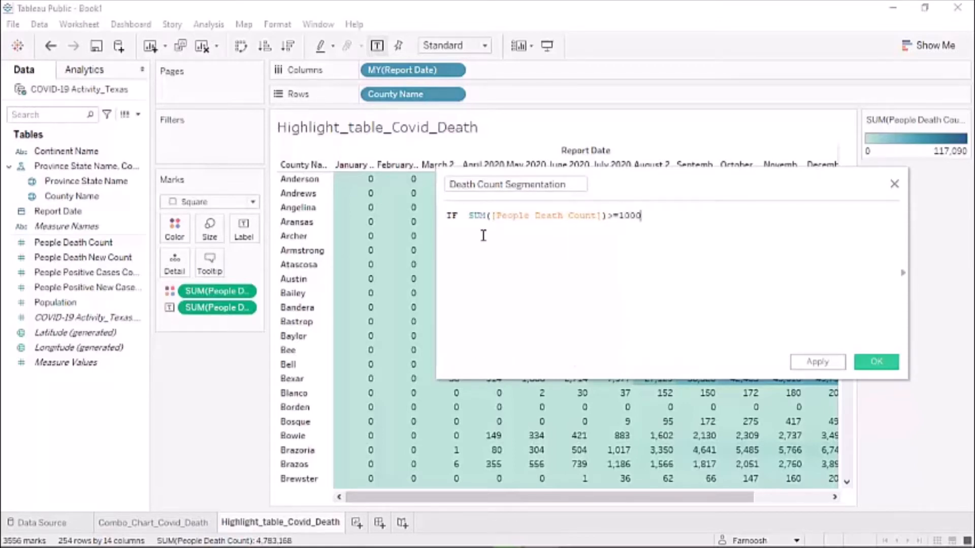
type("0")
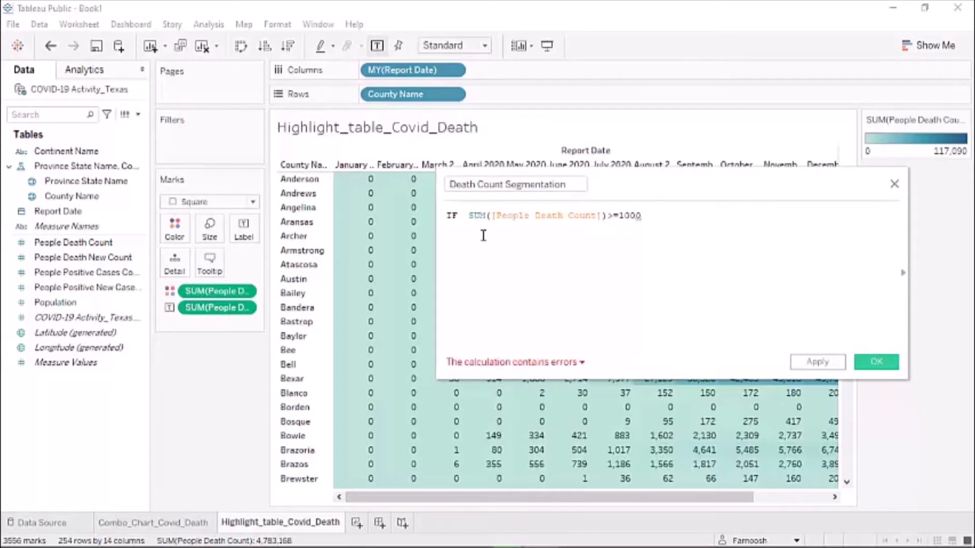
type(" then")
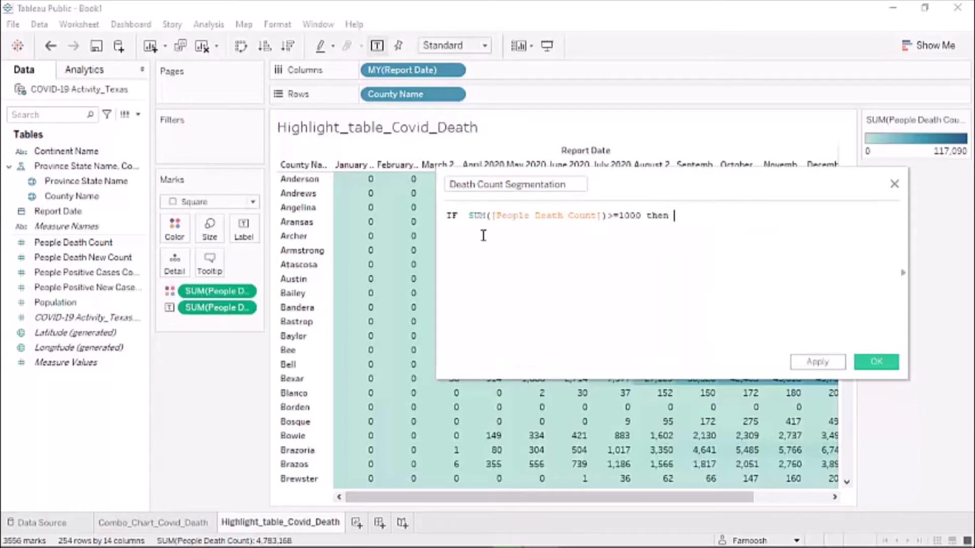
key("BackSpace")
key("BackSpace")
key("BackSpace")
key("BackSpace")
key("BackSpace")
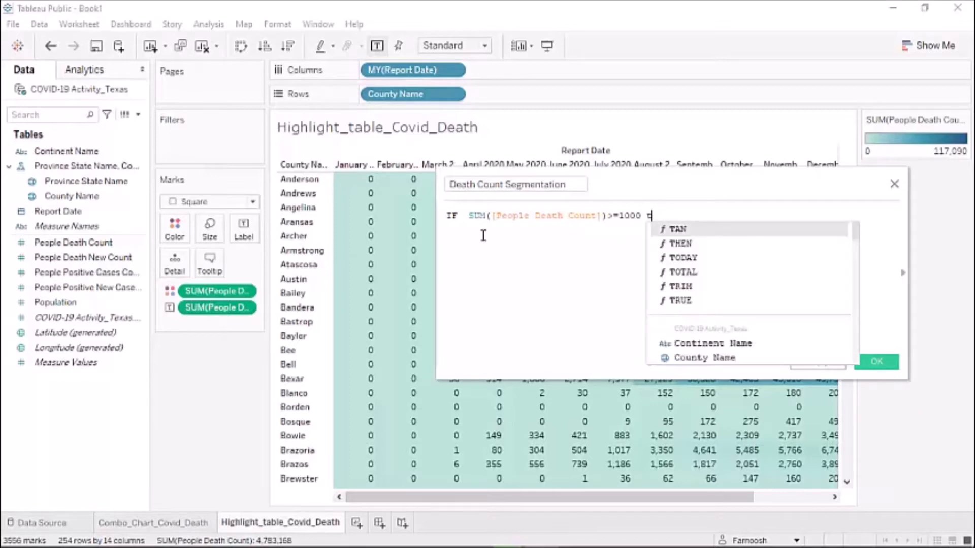
type("th")
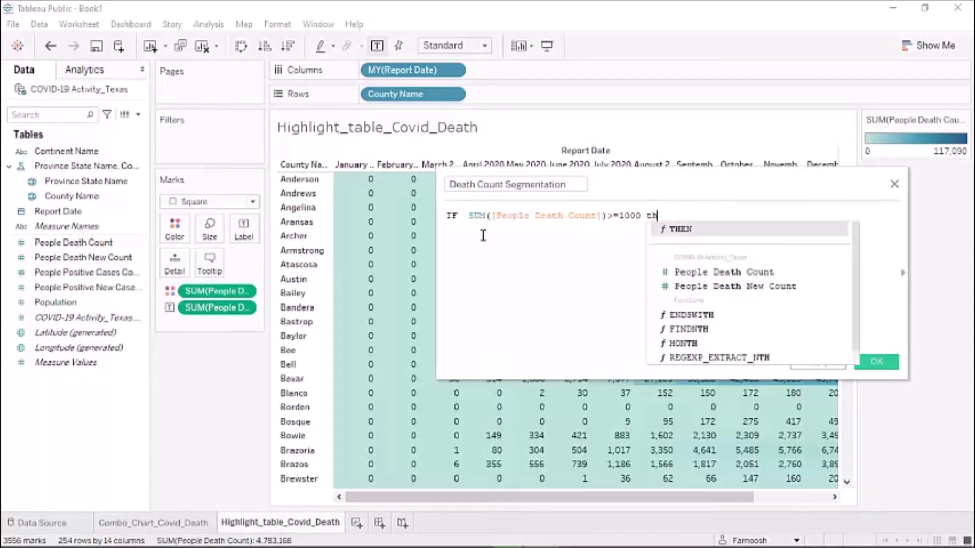
key("Return")
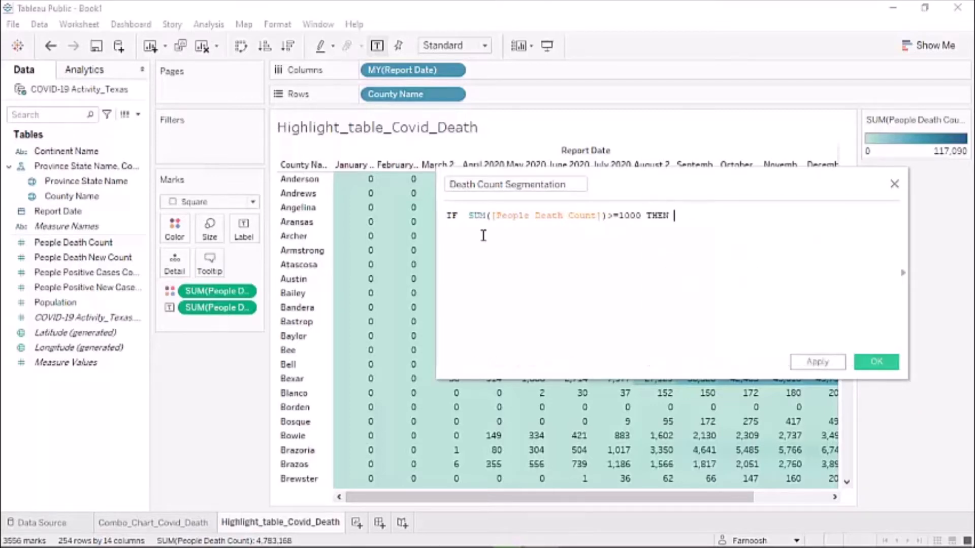
type("'High' ")
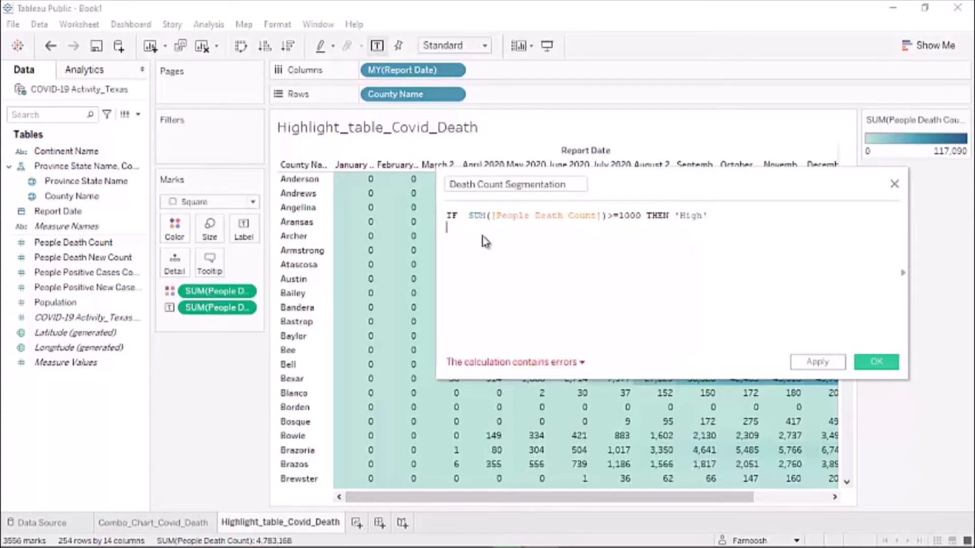
type("IF")
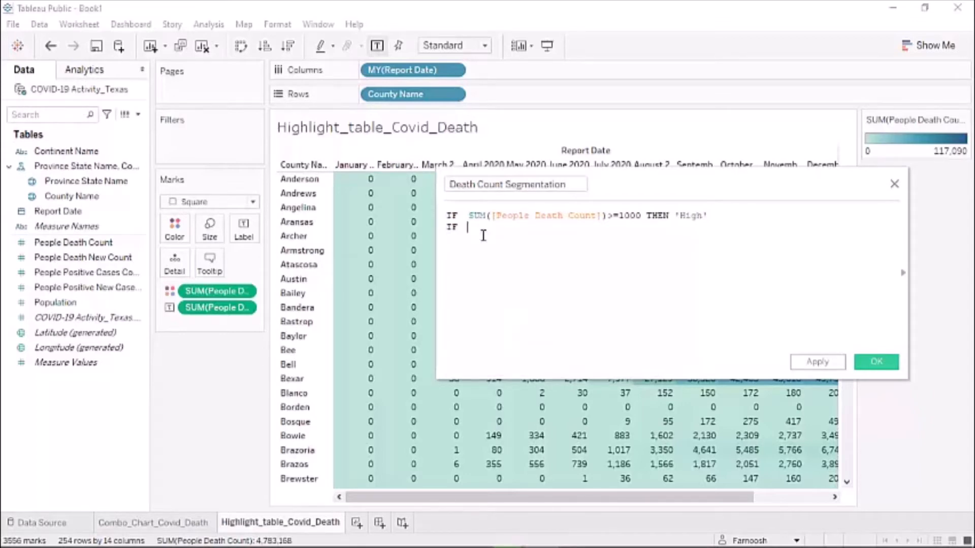
type(" su")
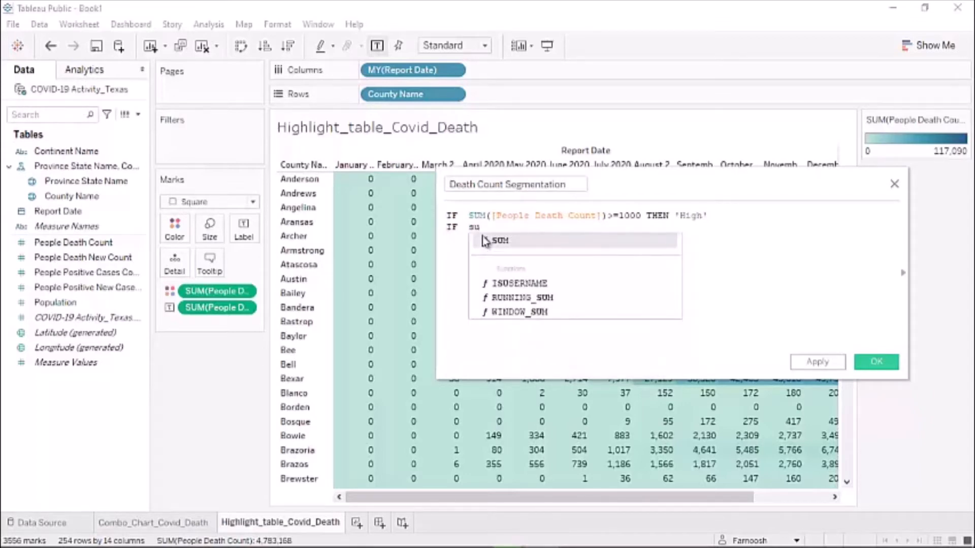
- Add the condition SUM([People Death Count]) > 500 AND < 1000 THEN 'Medium'
left_click(487, 240)
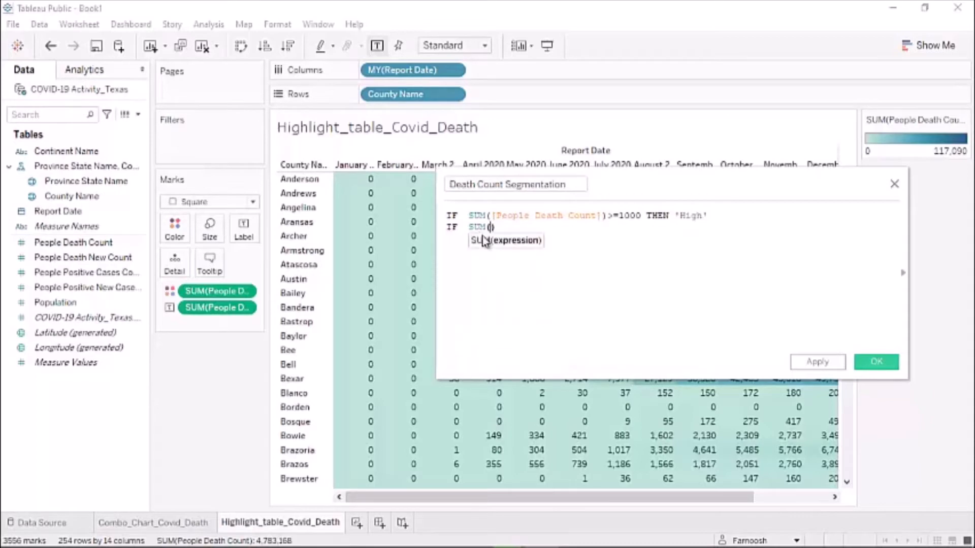
type("p")
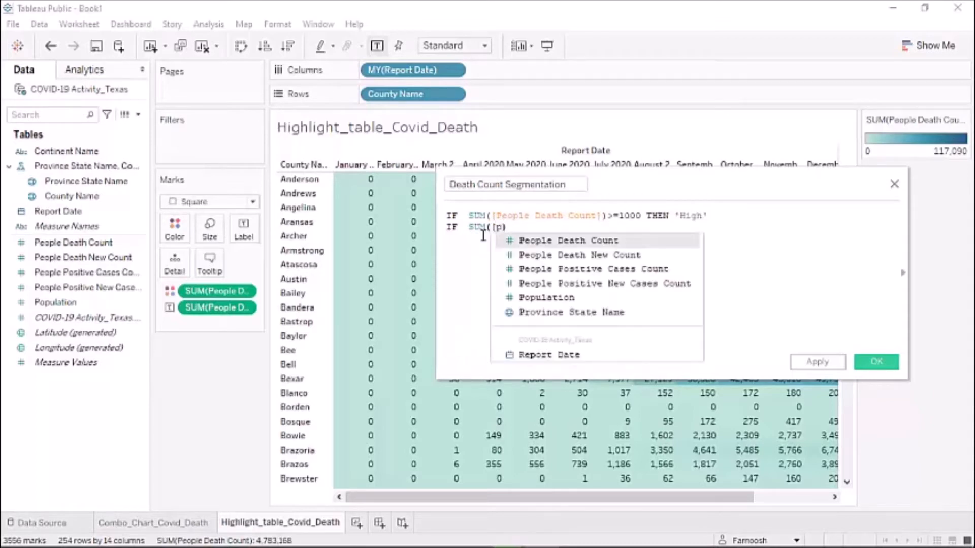
key("Return")
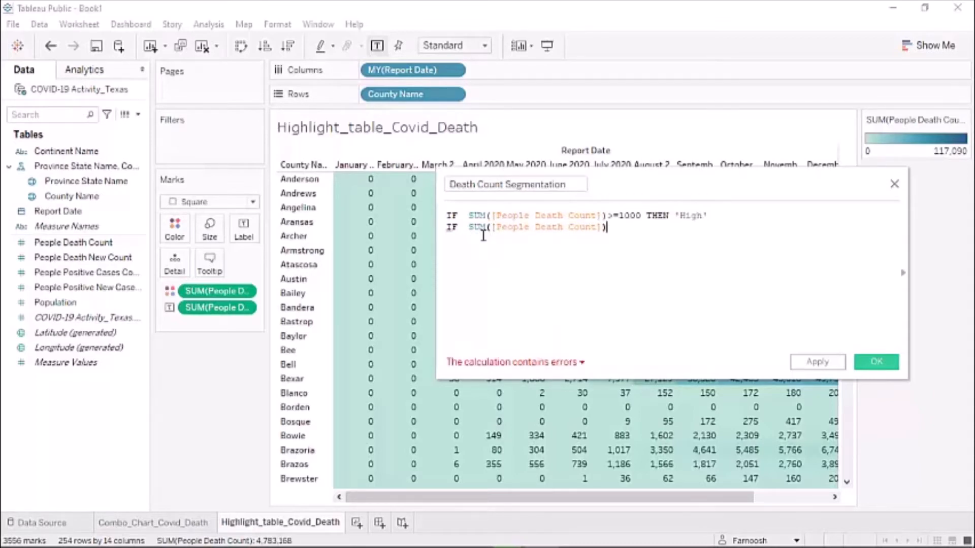
type(">5")
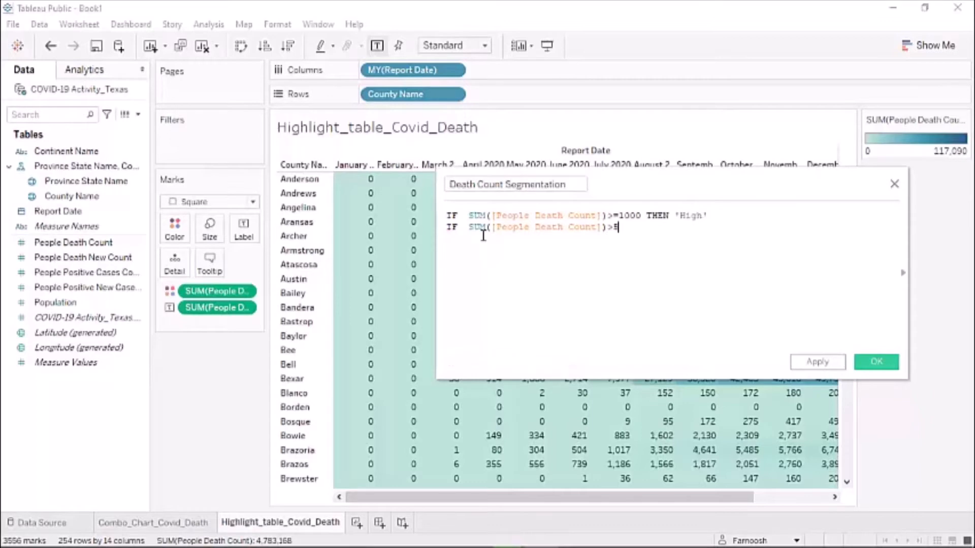
type("00 AND")
type(" Sum")
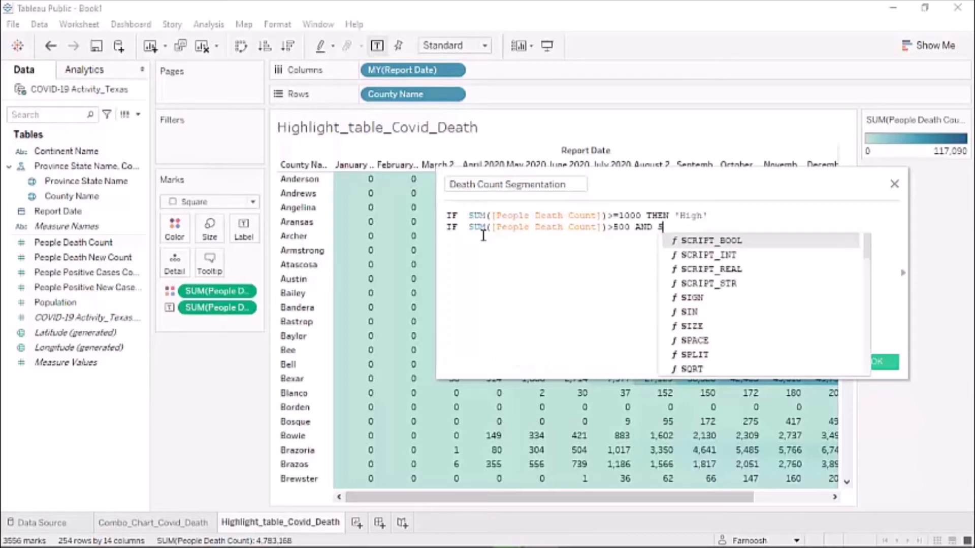
key("Return")
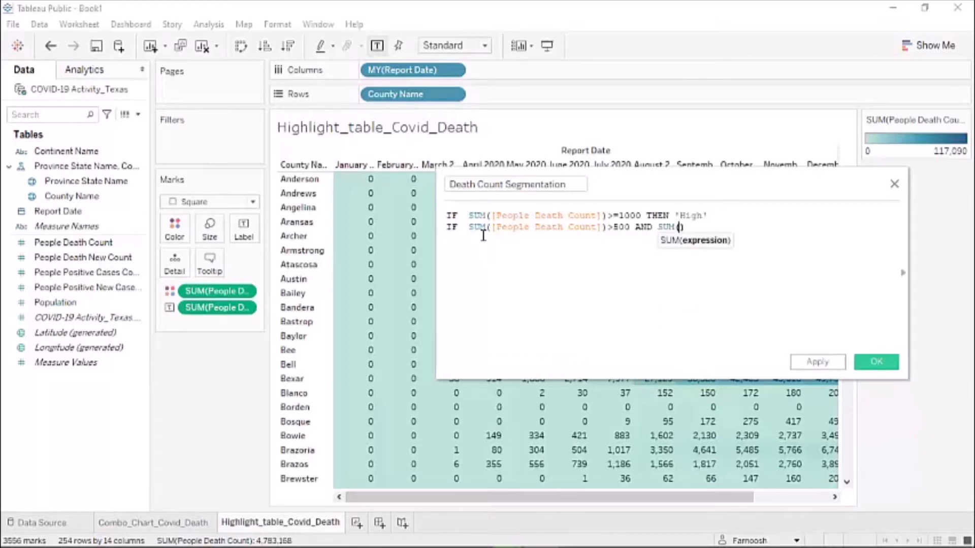
type("[P")
key("Return")
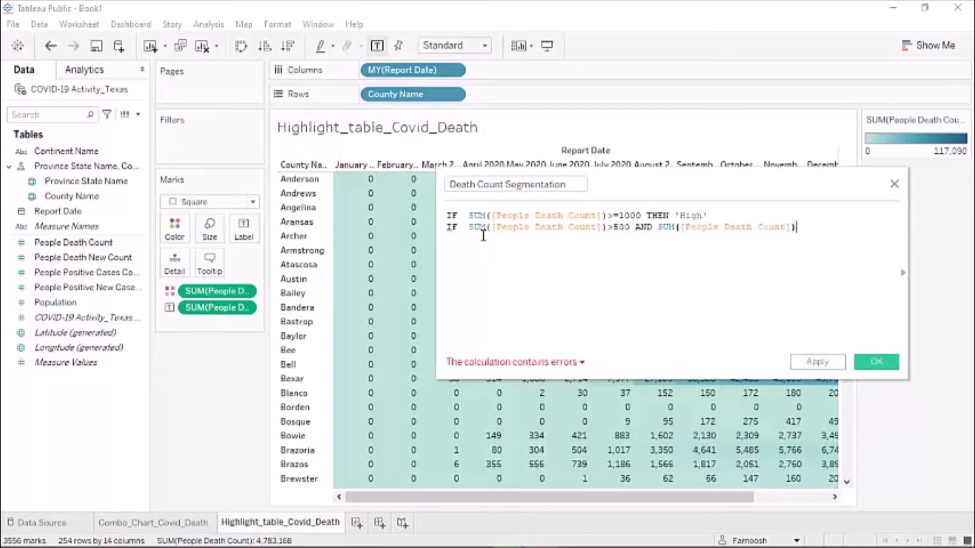
type("<1000")
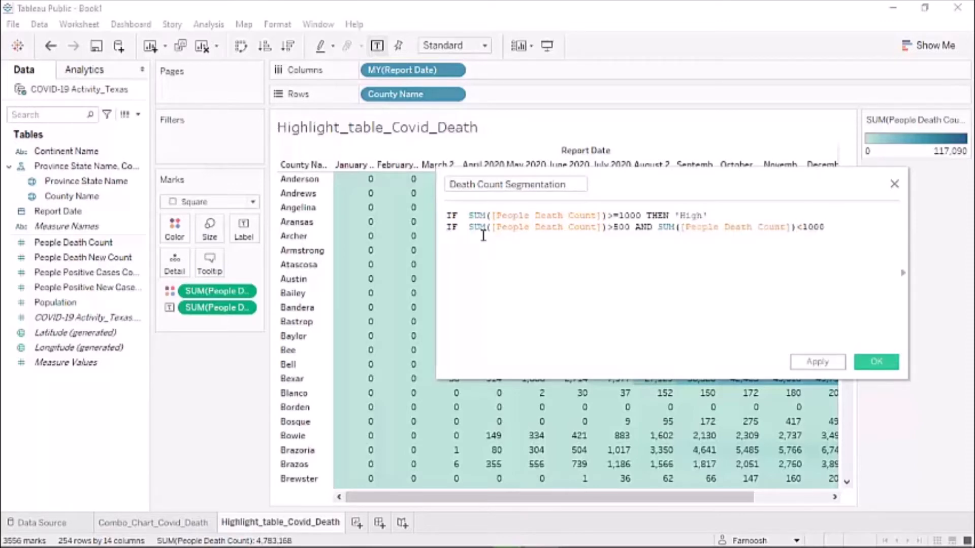
type(" THEN 'Medium'")
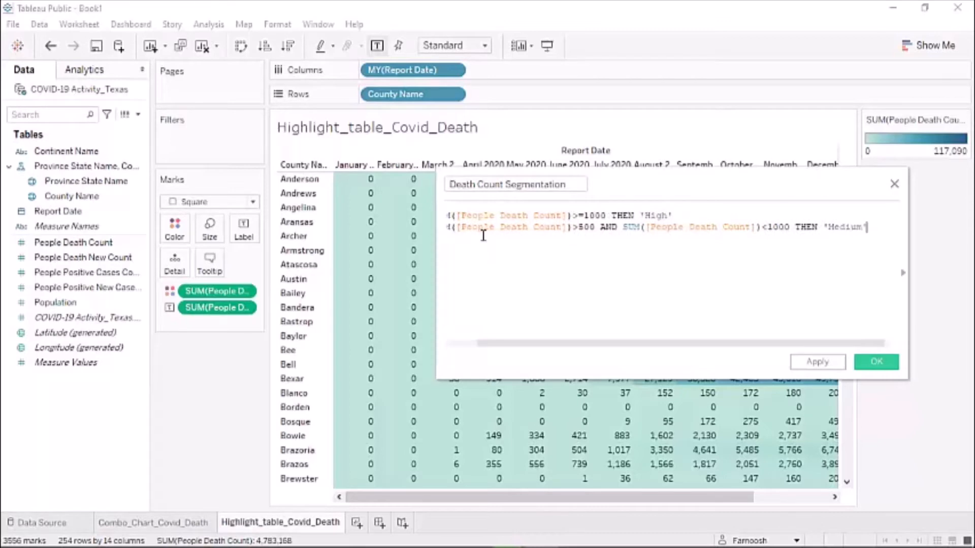
- Finish the formula with ELSE 'Low' END
key("Return")
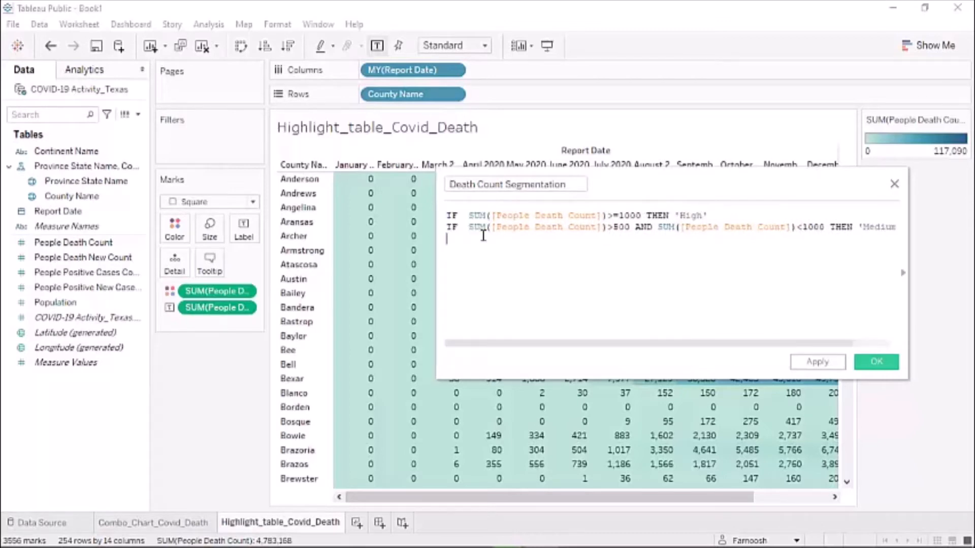
type("Els")
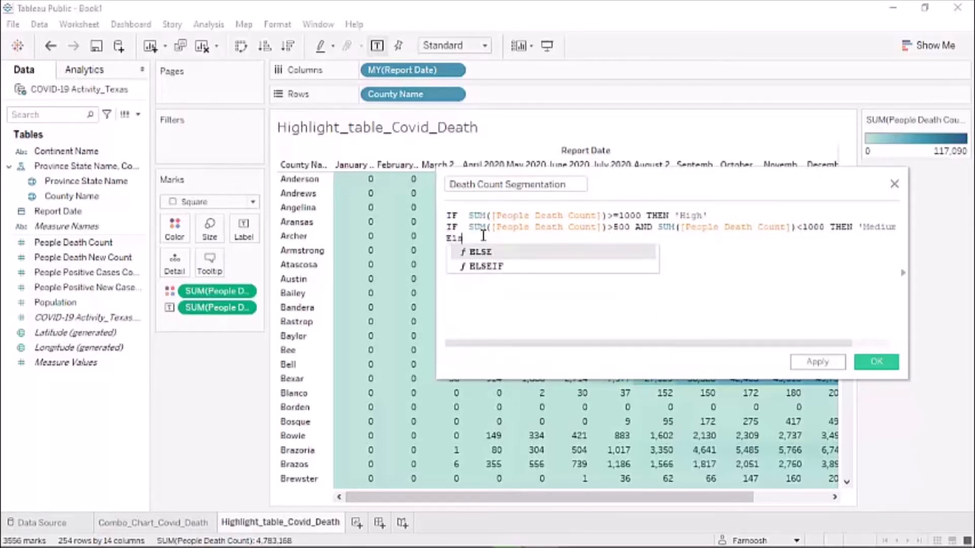
key("Return")
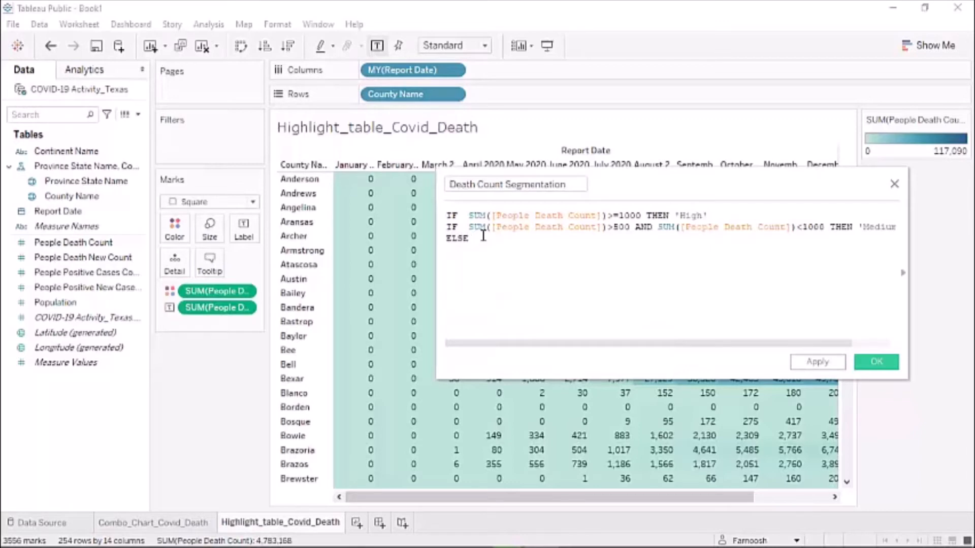
type("SUM")
key("Return")
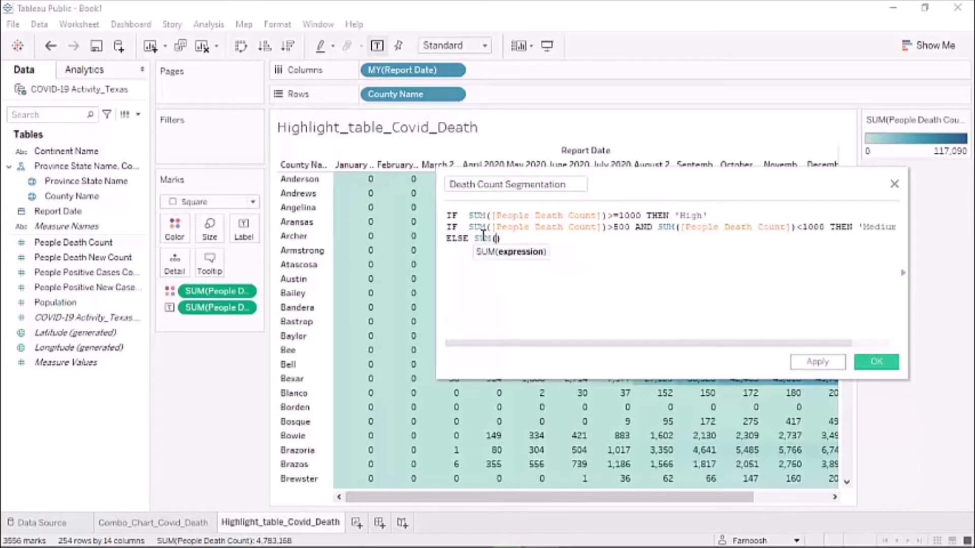
type("[")
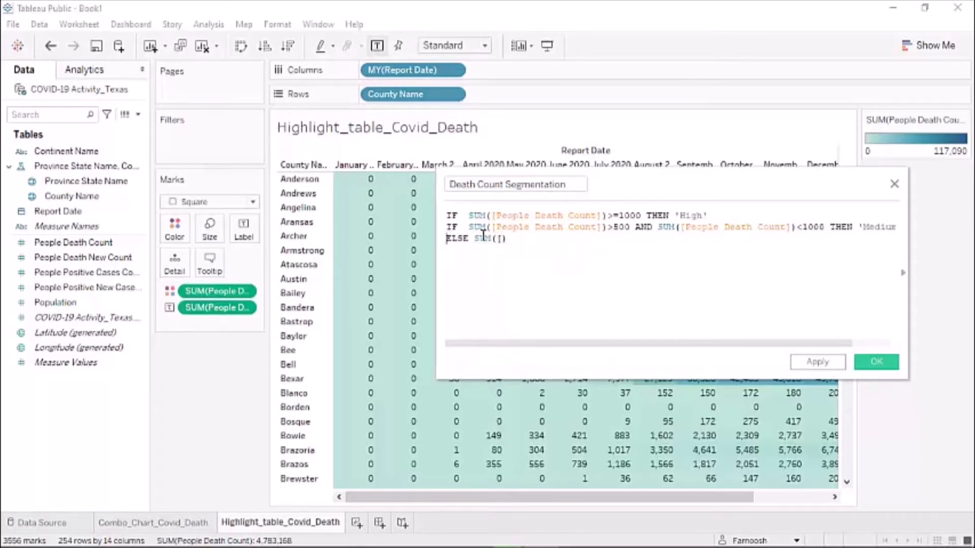
left_click(534, 237)
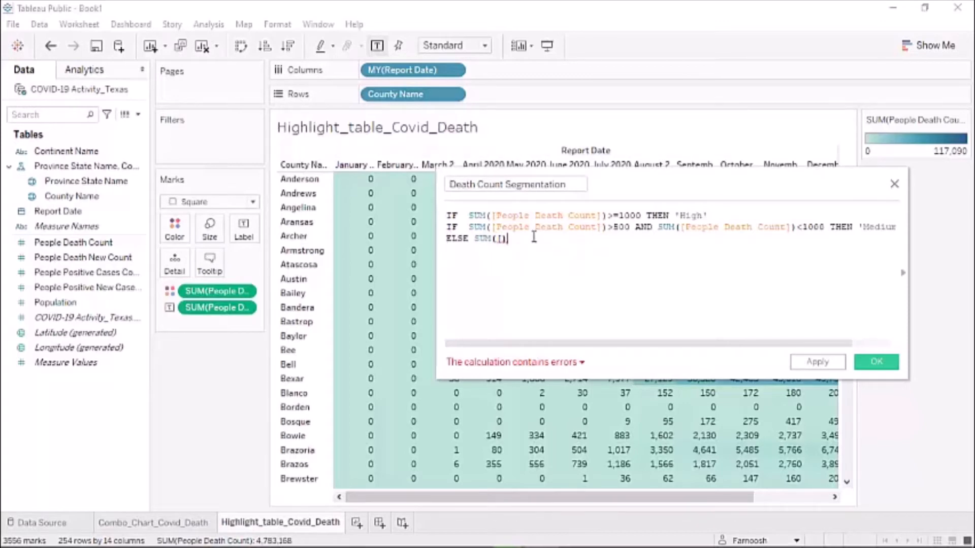
key("BackSpace")
key("BackSpace")
key("BackSpace")
key("BackSpace")
key("BackSpace")
key("BackSpace")
key("BackSpace")
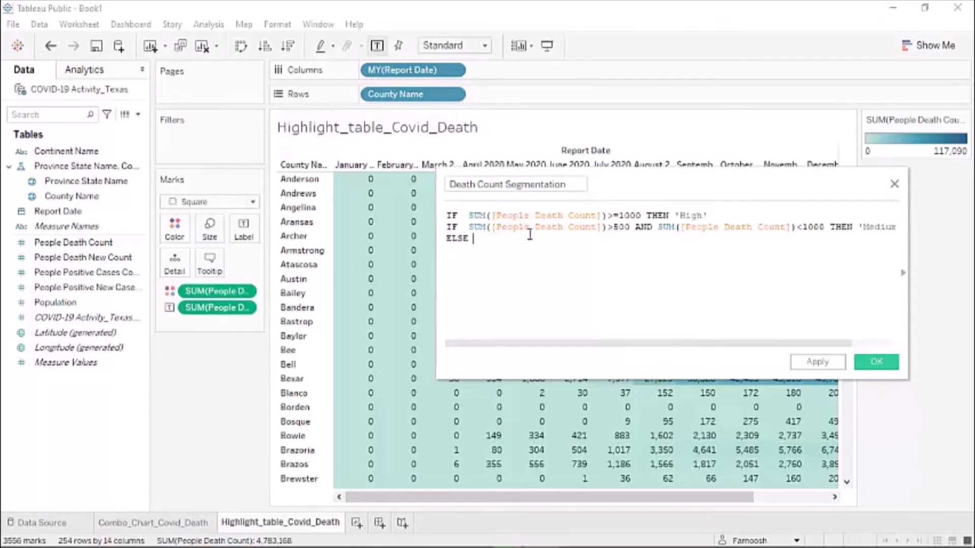
type("'Low' ")
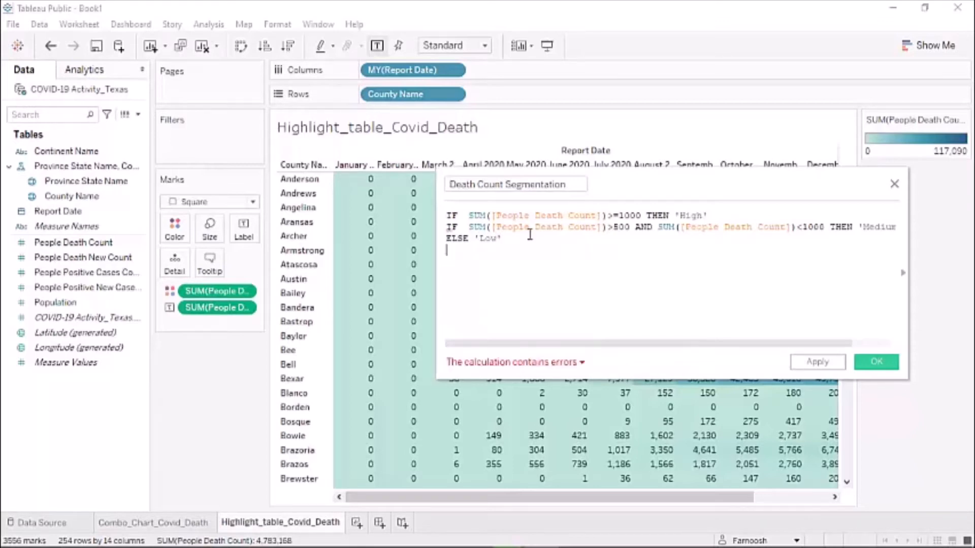
type("En")
key("Escape")
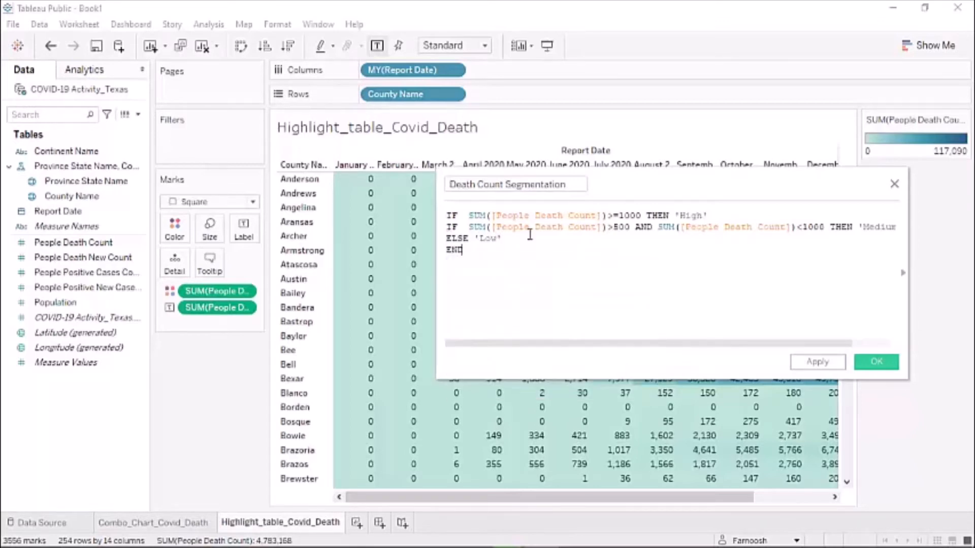
type("D")
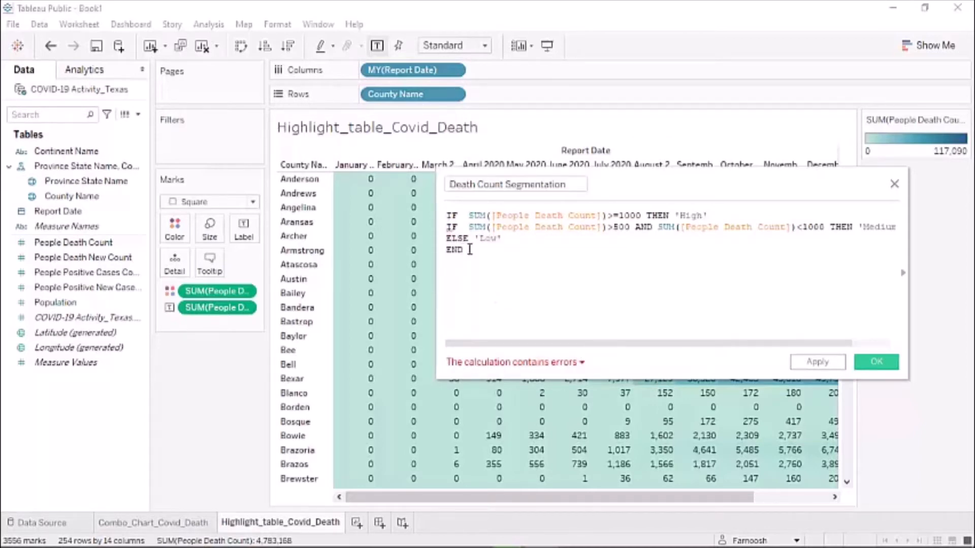
- Change the second IF to ELSEIF and save the Death Count Segmentation calculation
type("es")
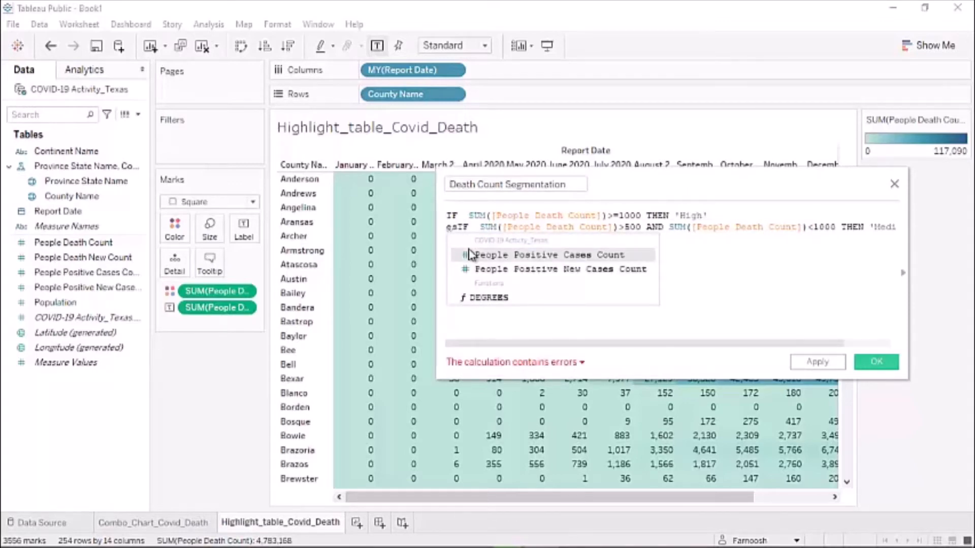
key("BackSpace")
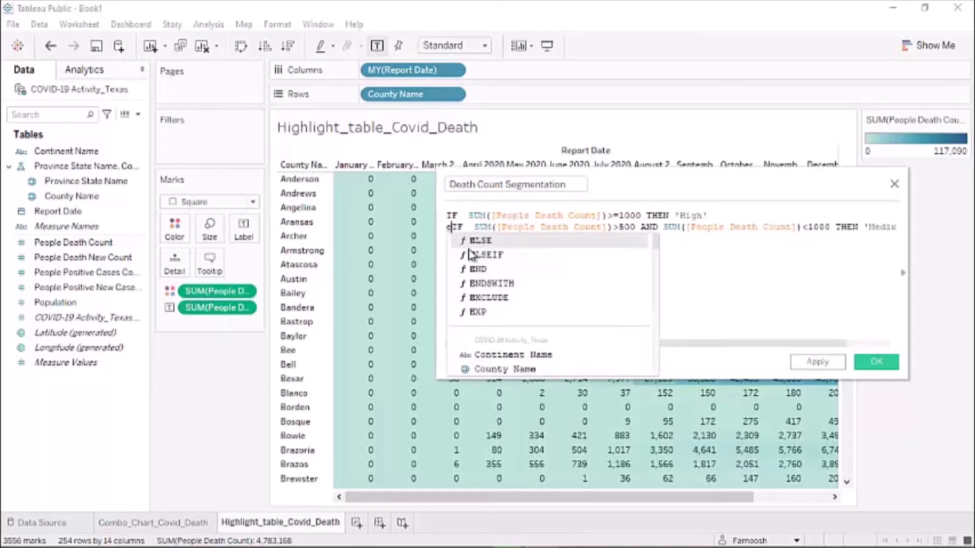
left_click(472, 254)
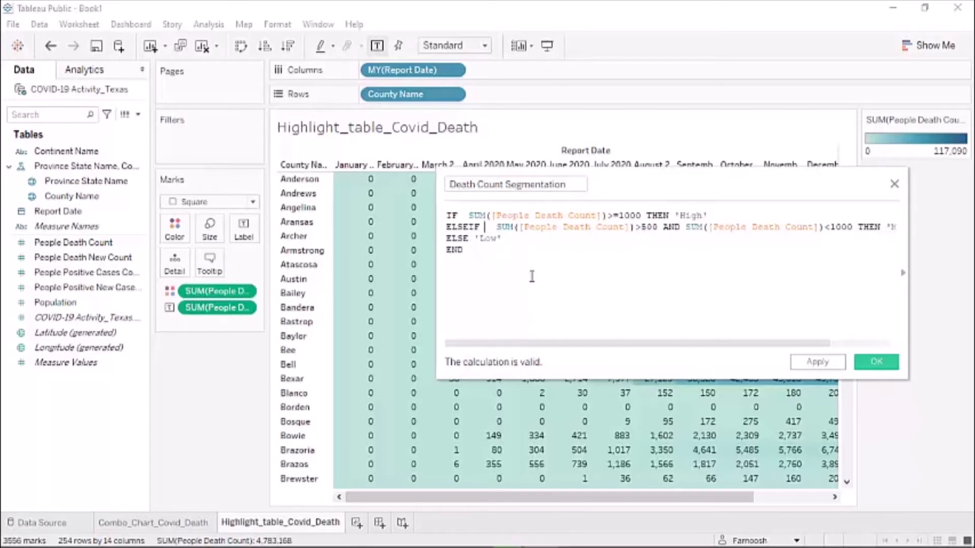
left_click(875, 364)
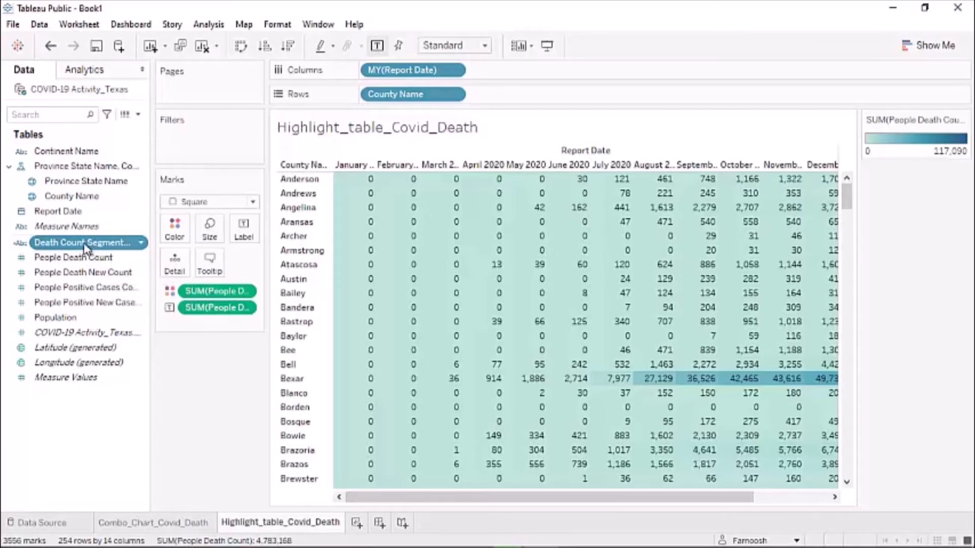
- Drag the Death Count Segmentation field onto Color on the Marks card
left_click_drag(88, 244, 178, 234)
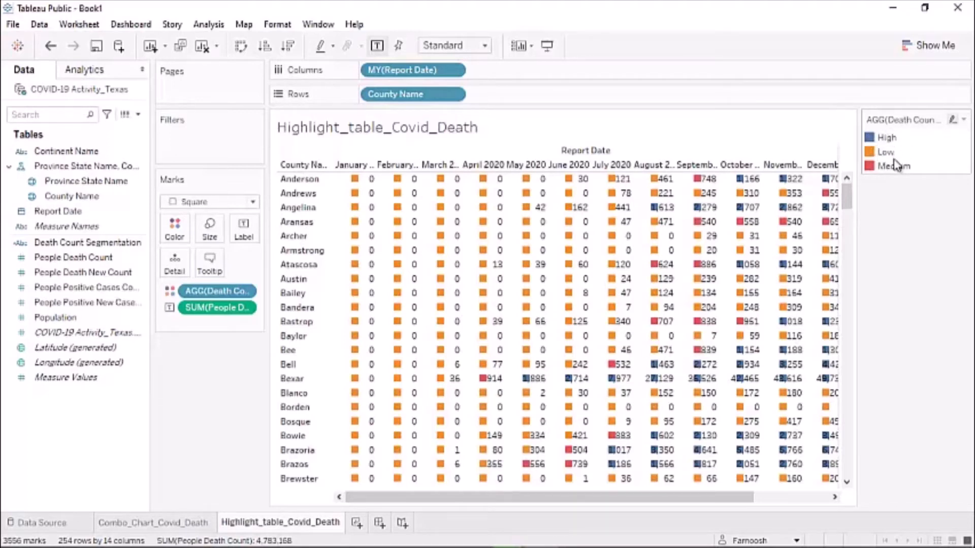
- Edit the segmentation legend colours: High red, Low blue, Medium orange
left_click(964, 120)
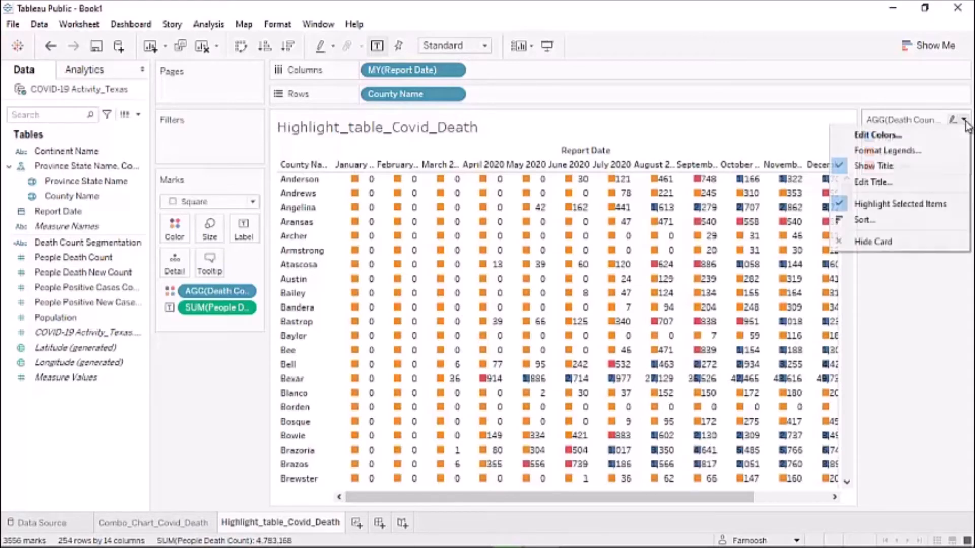
left_click(886, 135)
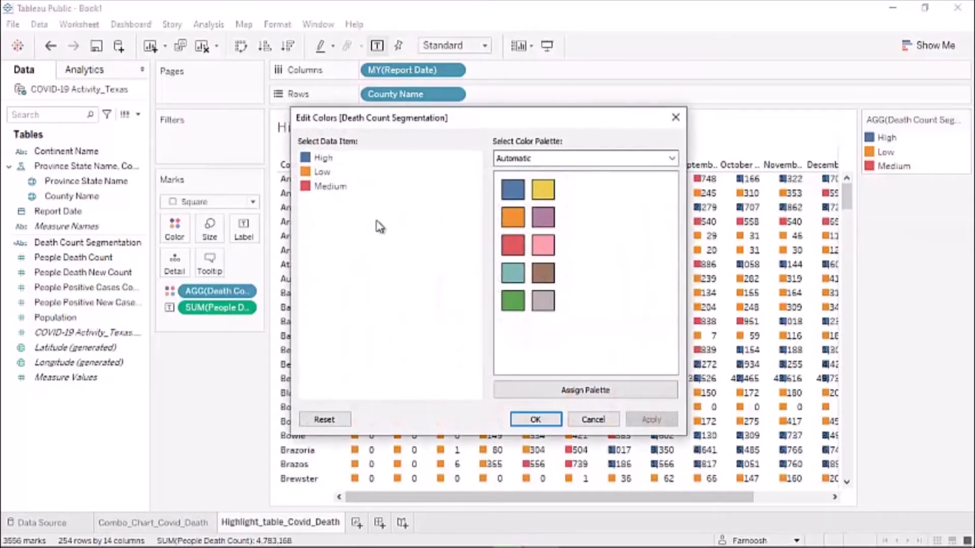
left_click(325, 159)
left_click(511, 246)
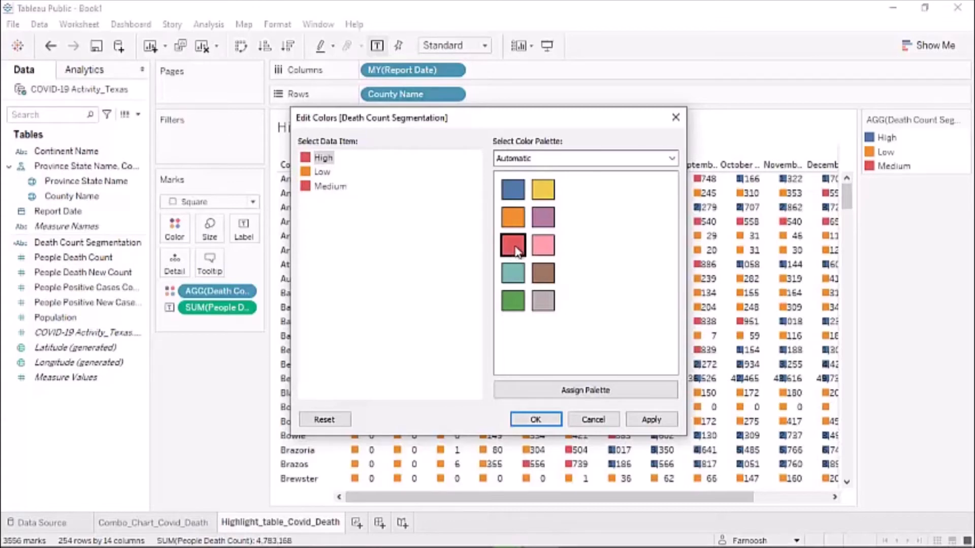
left_click(323, 172)
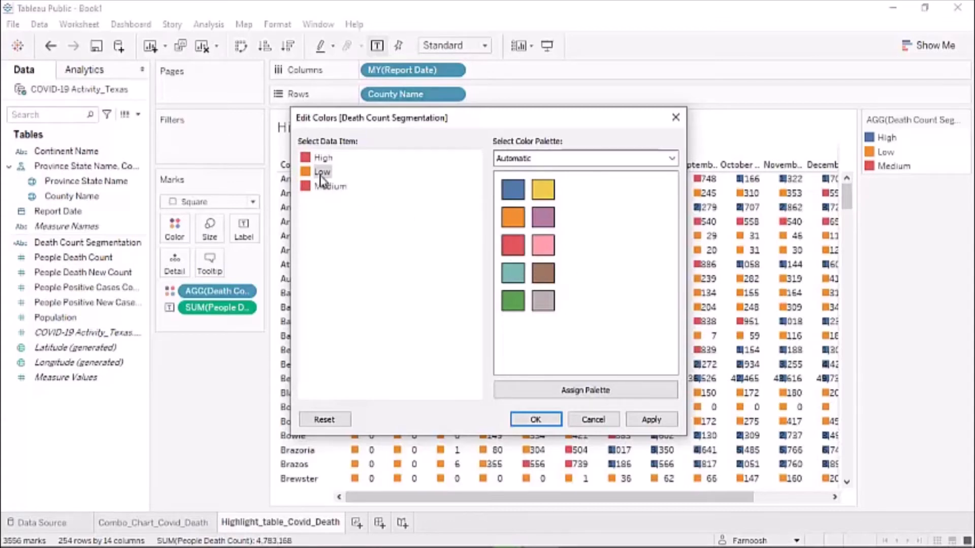
left_click(513, 187)
left_click(330, 187)
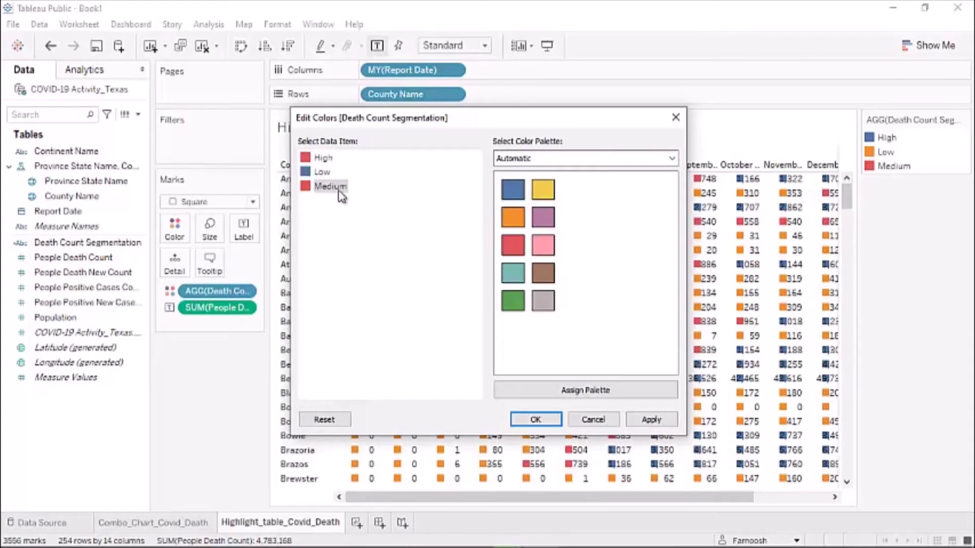
left_click(514, 218)
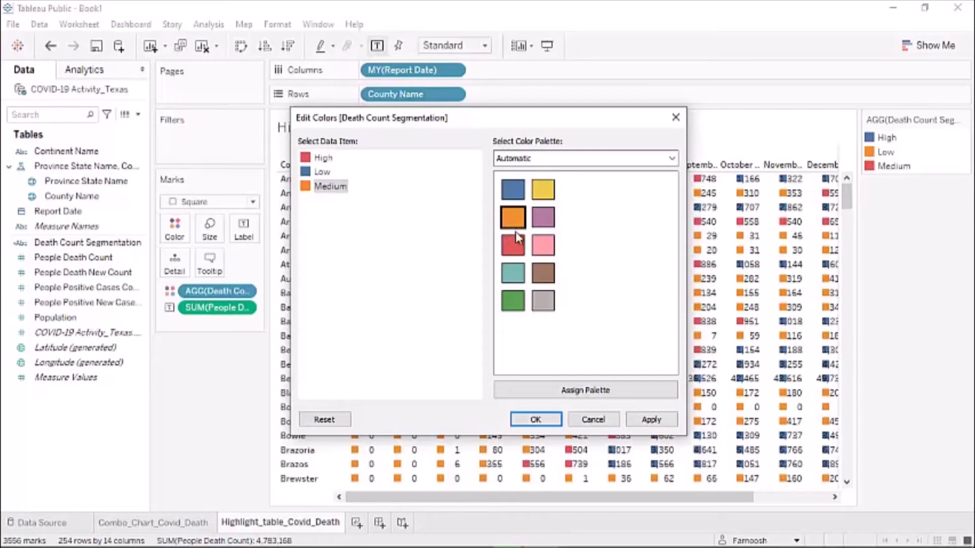
left_click(535, 420)
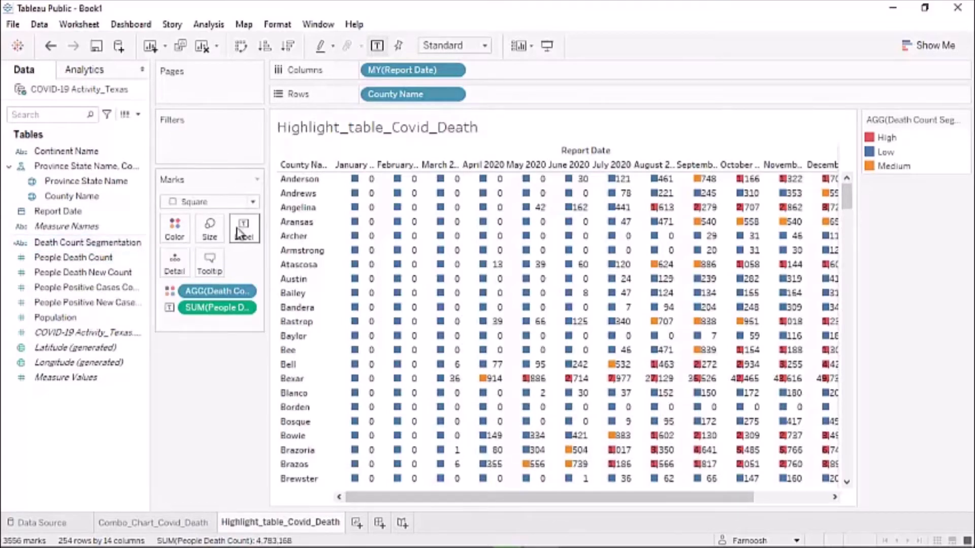
- Increase the mark size with the Size slider so the marks become large coloured bars
left_click(210, 231)
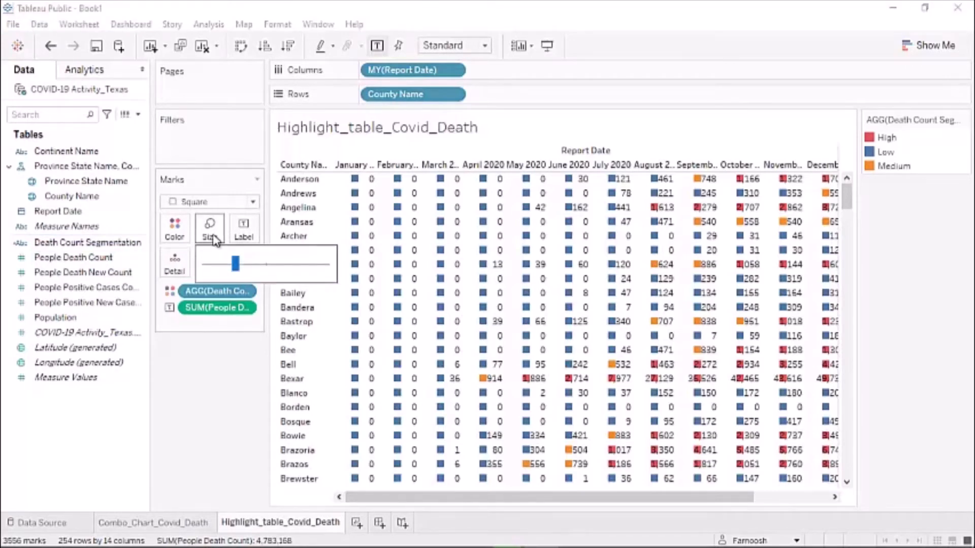
left_click_drag(237, 272, 281, 272)
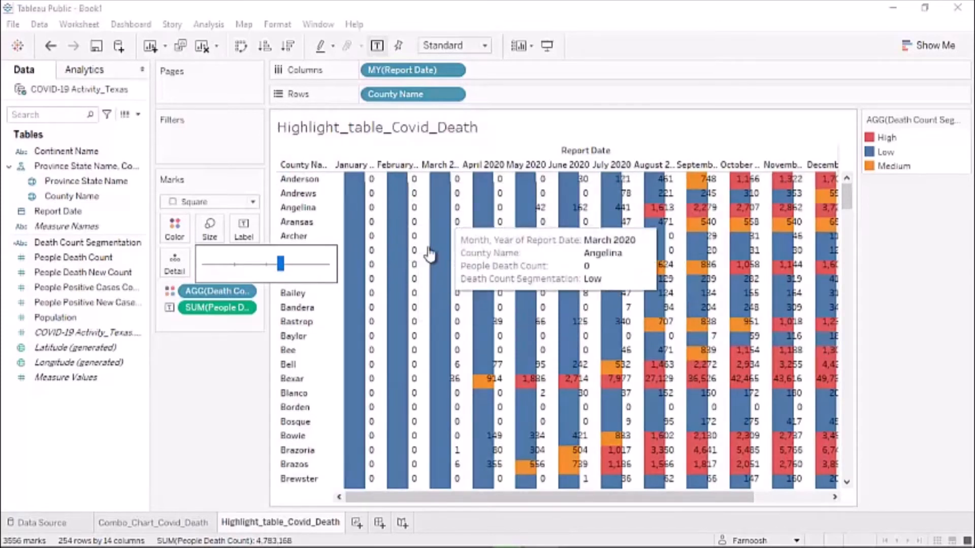
left_click(203, 372)
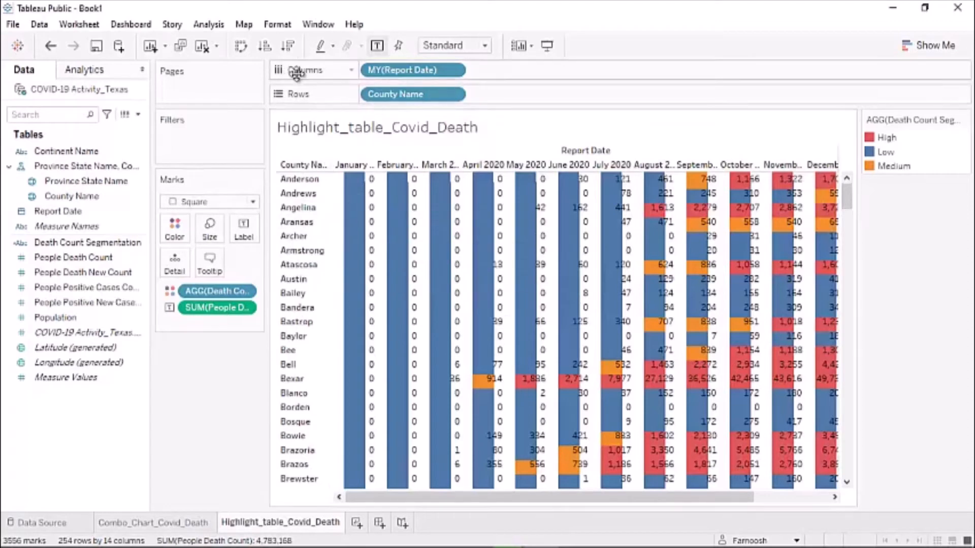
- Add an empty "" calculation to both the Columns and Rows shelves
double_click(481, 71)
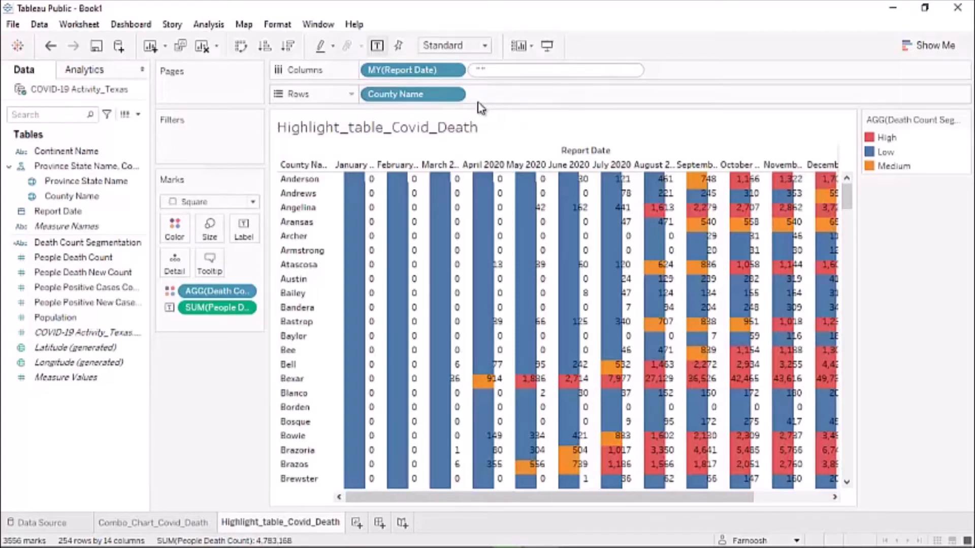
key("Return")
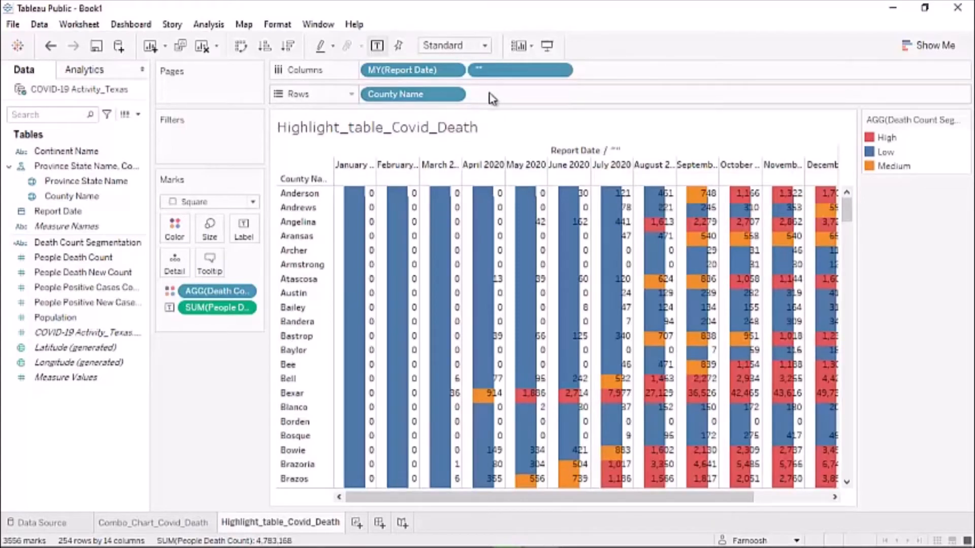
double_click(490, 94)
key("Return")
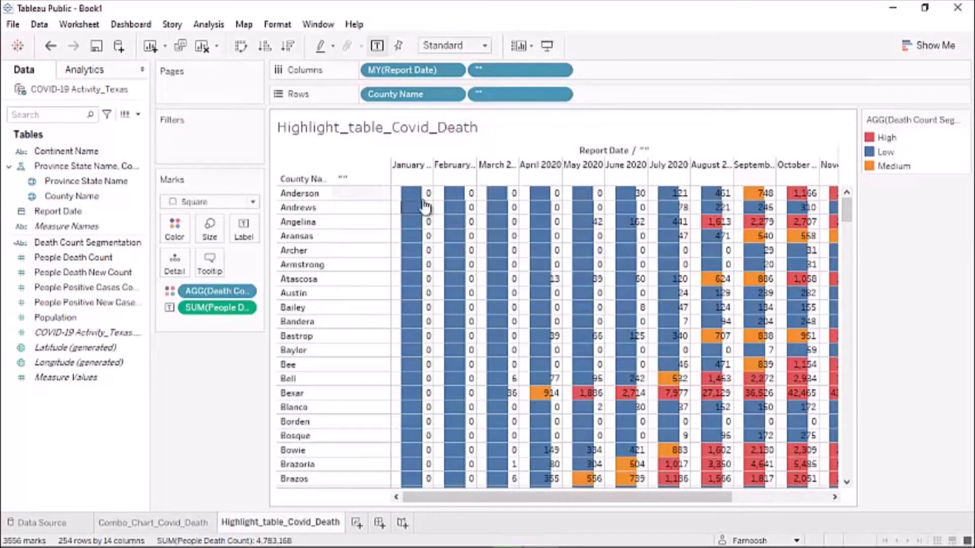
- Push the mark size to maximum so every county-month cell is a solid colour block
left_click(205, 235)
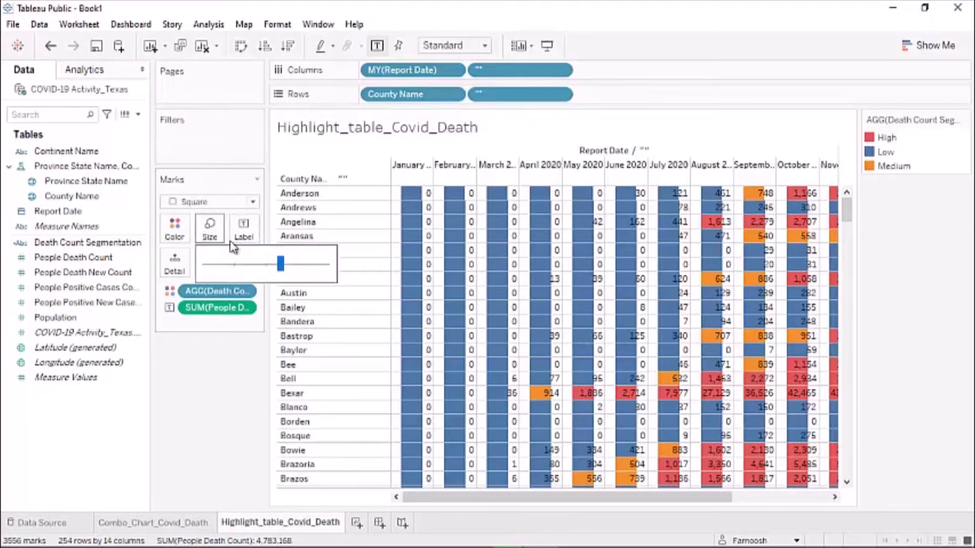
left_click_drag(280, 268, 318, 272)
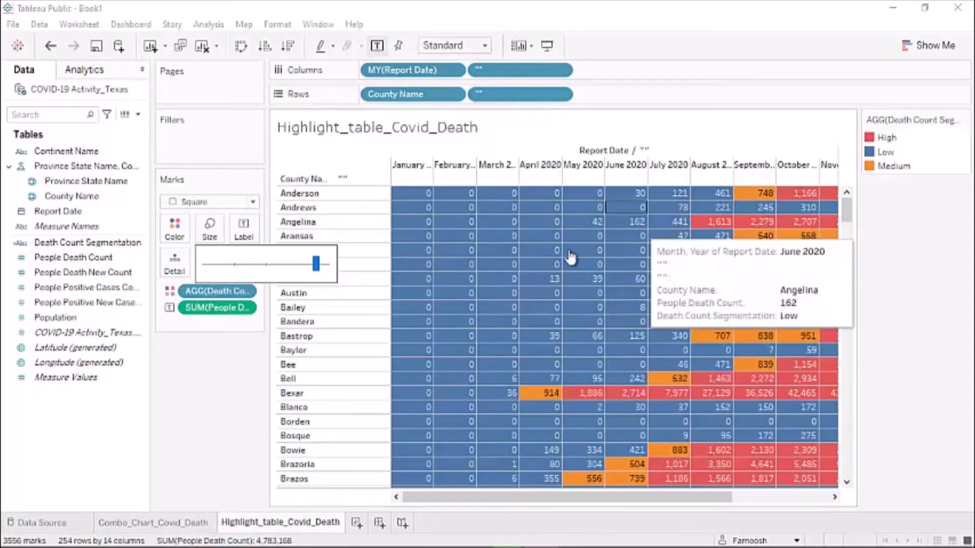
left_click(188, 380)
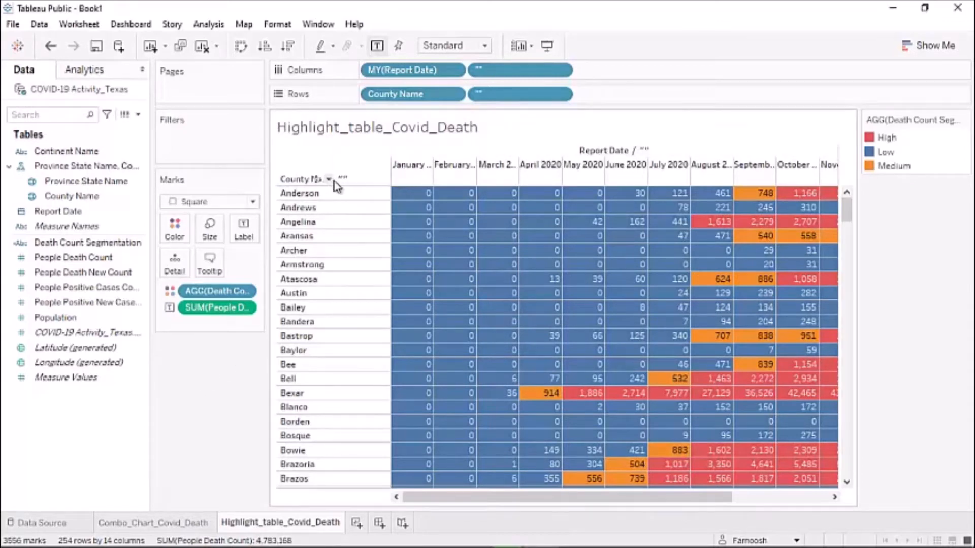
left_click_drag(334, 180, 559, 77)
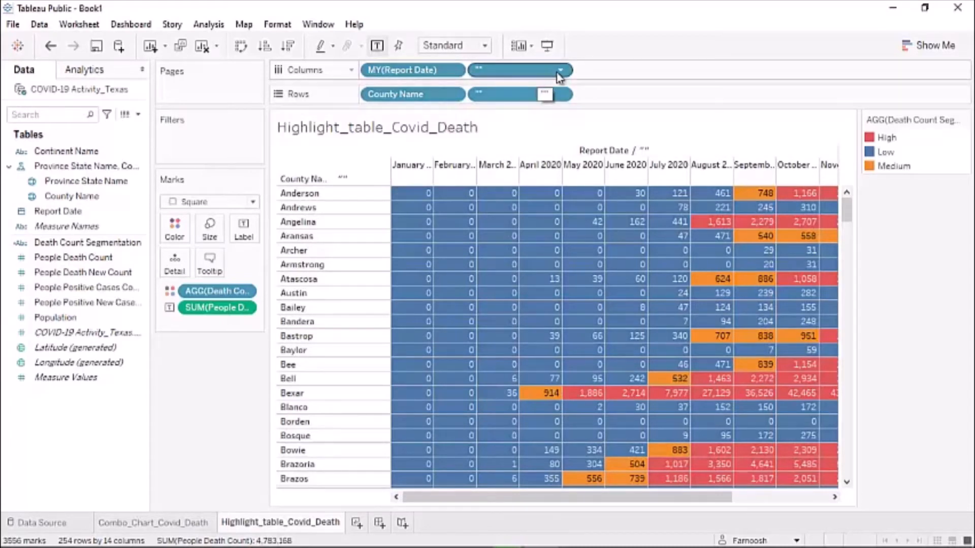
- Uncheck Show Header on the blank "" fields in both Columns and Rows
left_click_drag(558, 75, 559, 75)
left_click(558, 74)
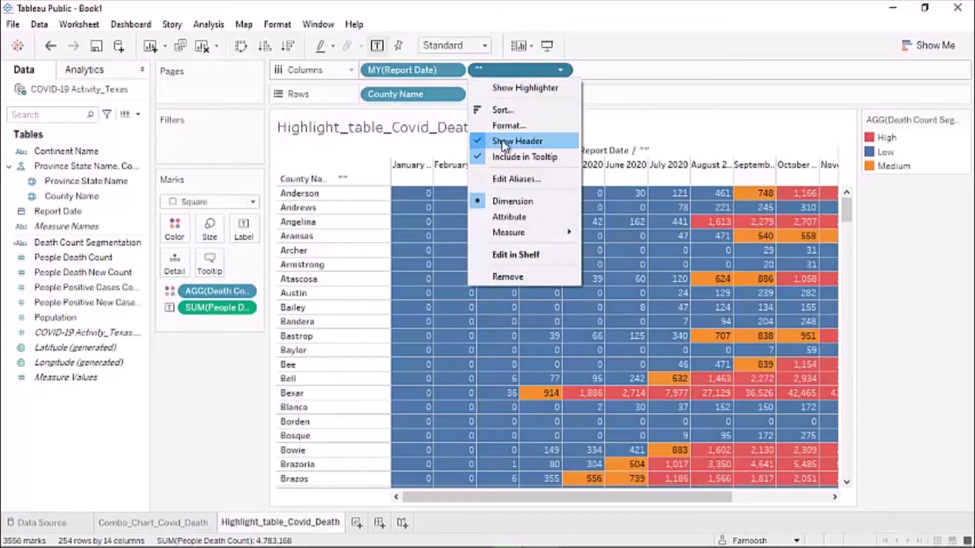
left_click(486, 141)
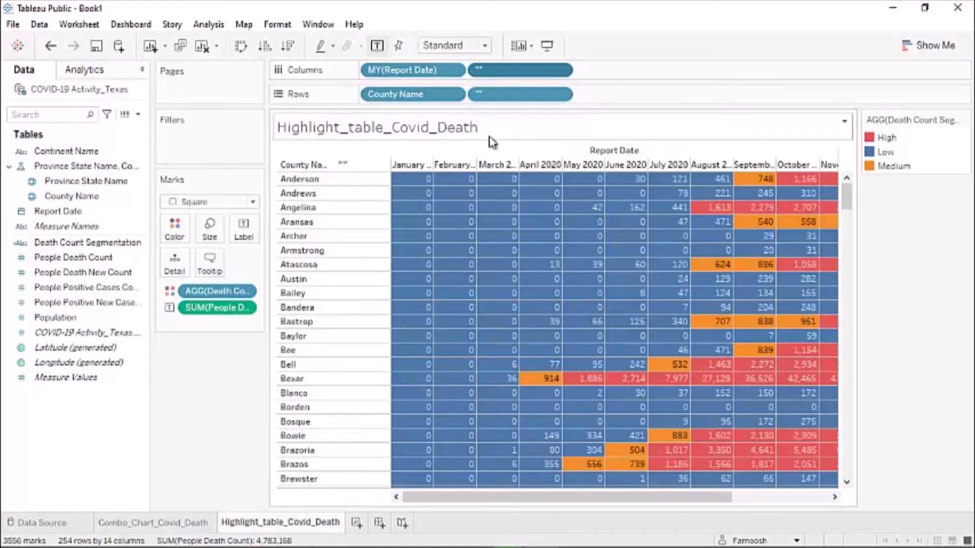
left_click(553, 94)
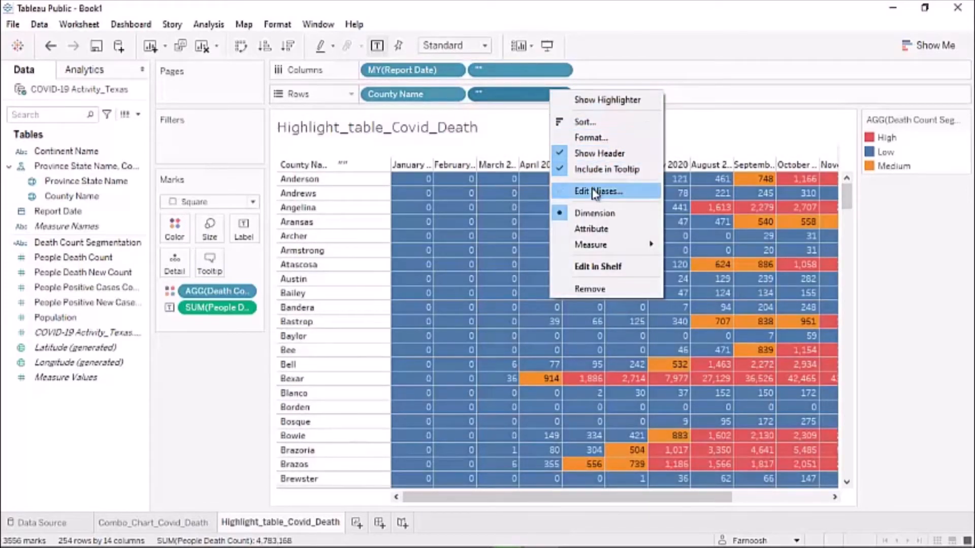
left_click(598, 153)
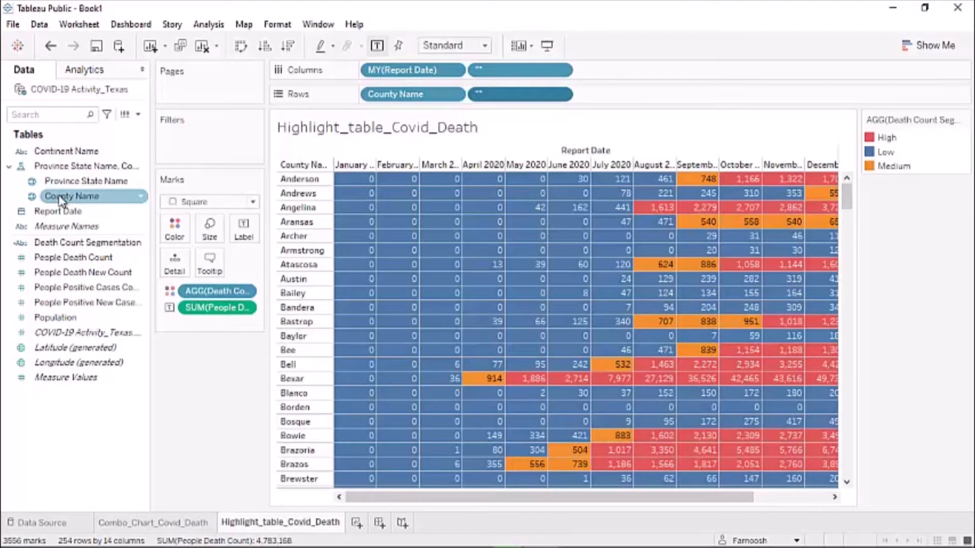
- Add a County Name filter that uses all counties
left_click_drag(61, 199, 186, 142)
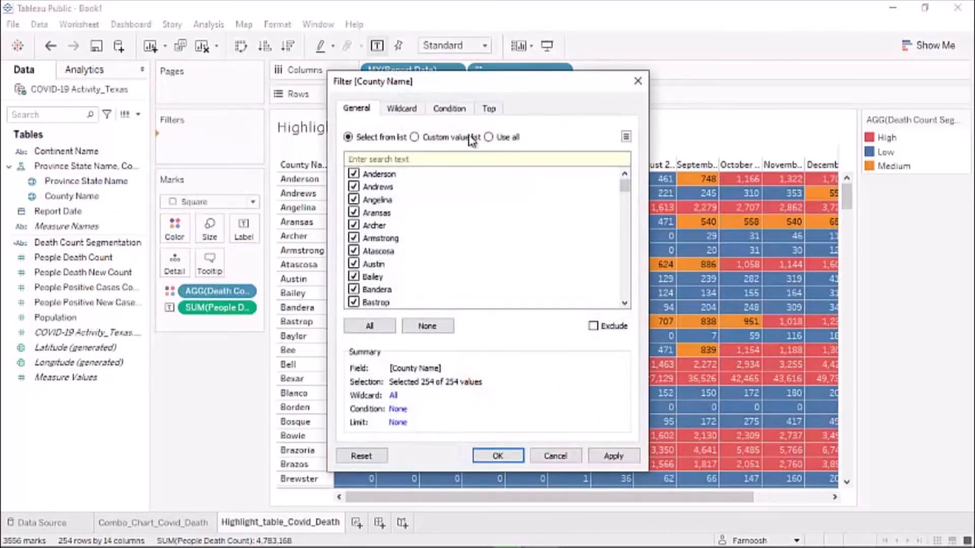
left_click(489, 137)
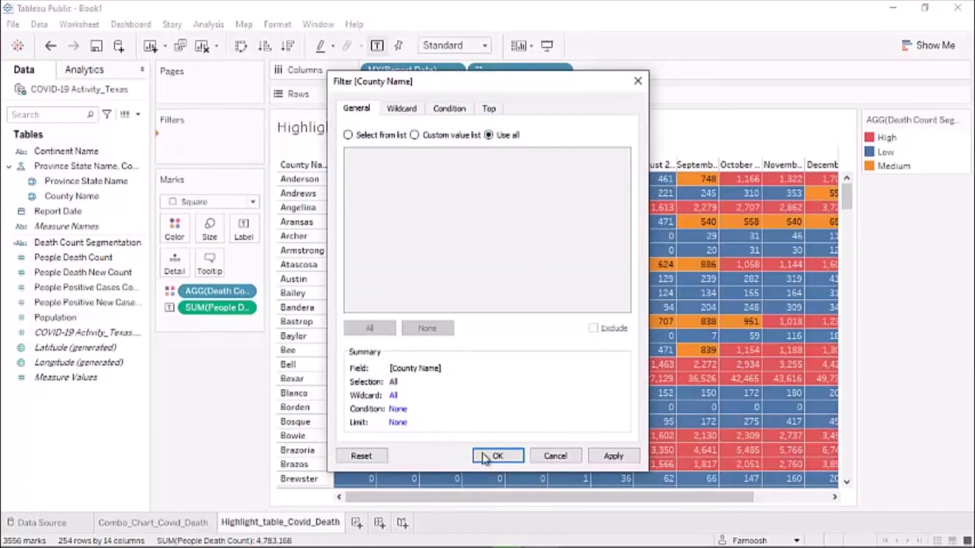
left_click(495, 457)
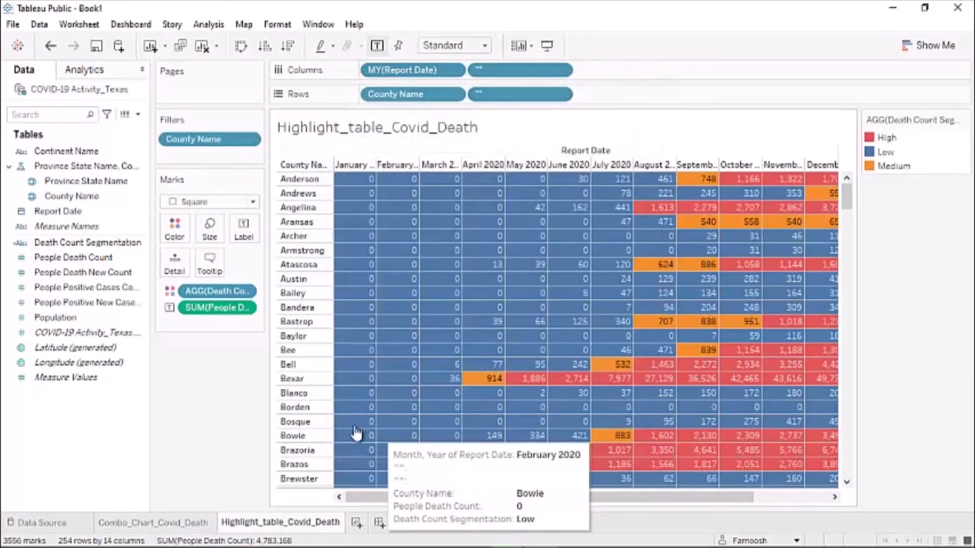
- Show the County Name filter card as a Multiple Values (dropdown) list
right_click(243, 140)
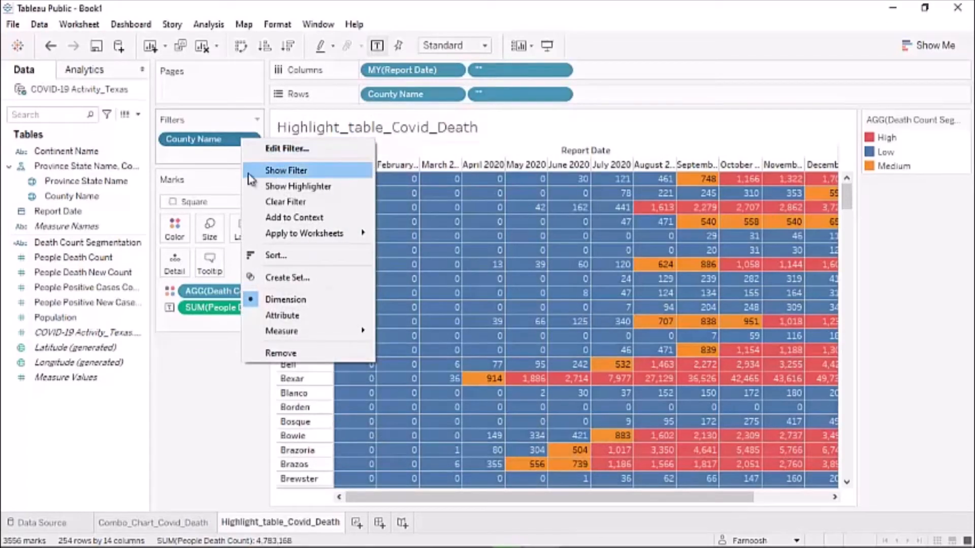
left_click(297, 172)
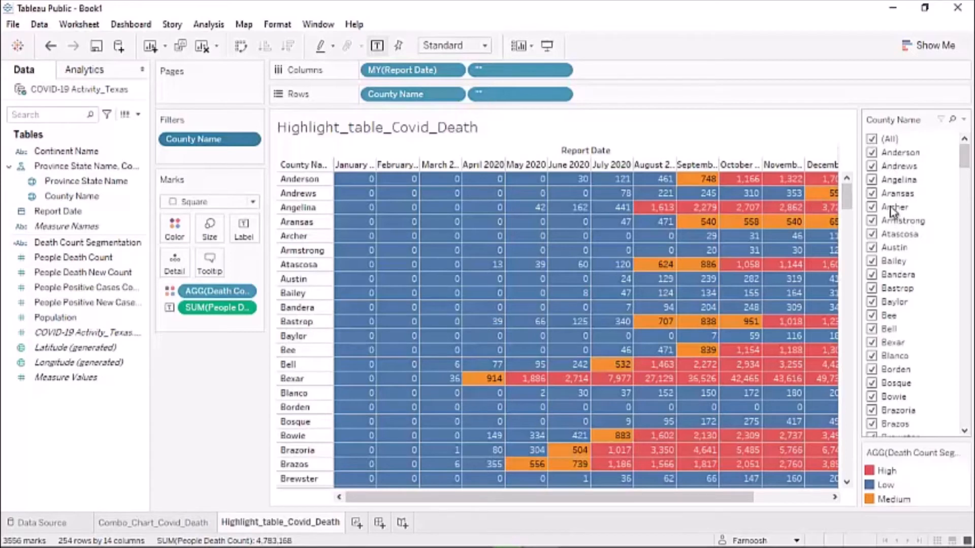
left_click(963, 121)
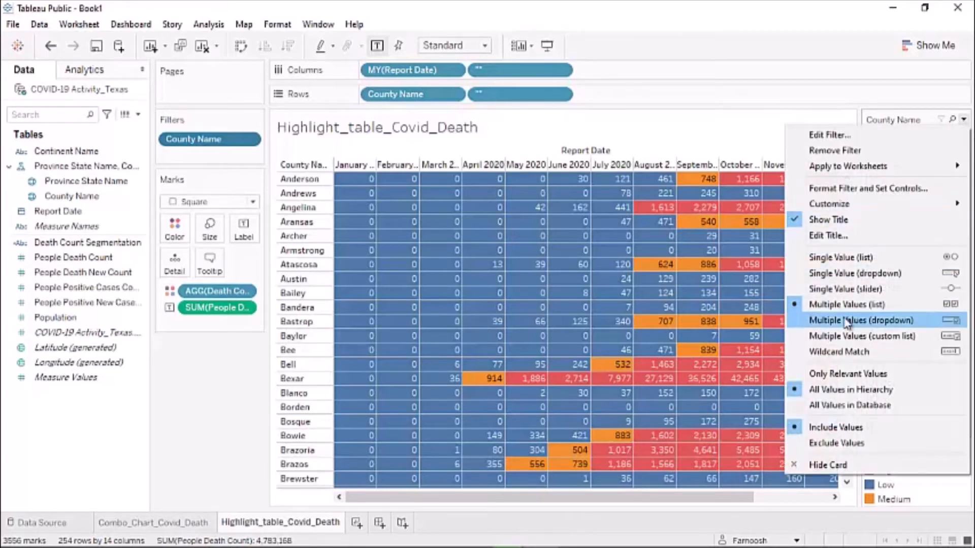
left_click(880, 319)
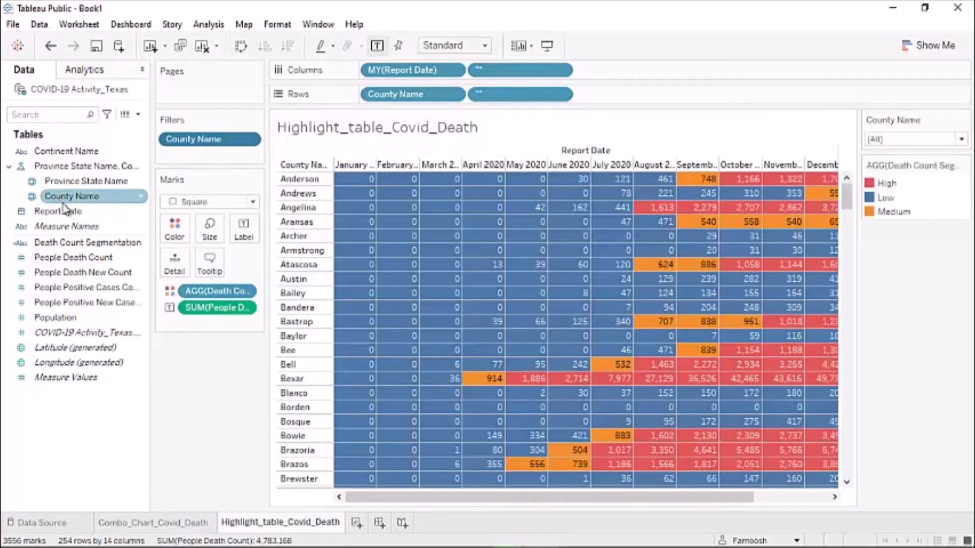
- Add a Report Date range-of-dates filter, show its slider, and move the start to 6/29/2020
left_click_drag(59, 216, 186, 152)
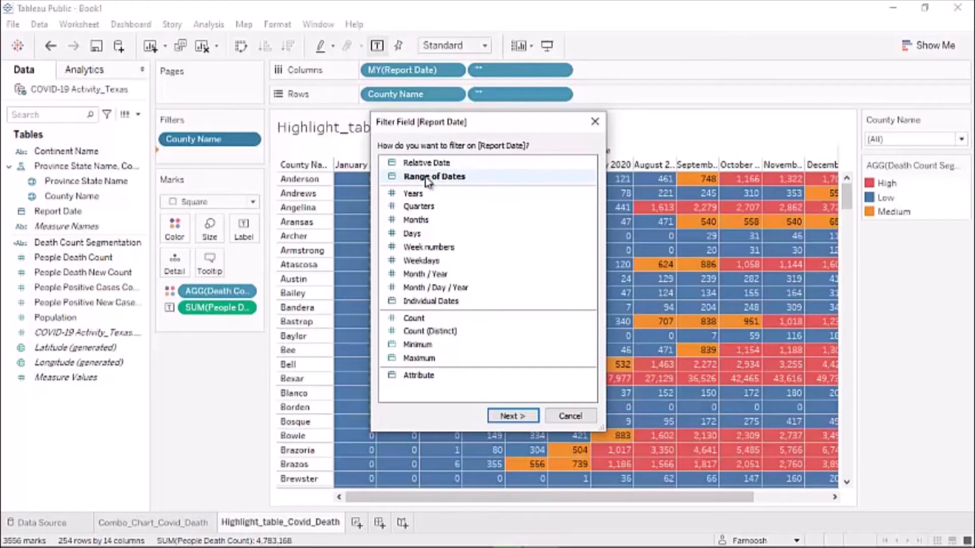
left_click(426, 179)
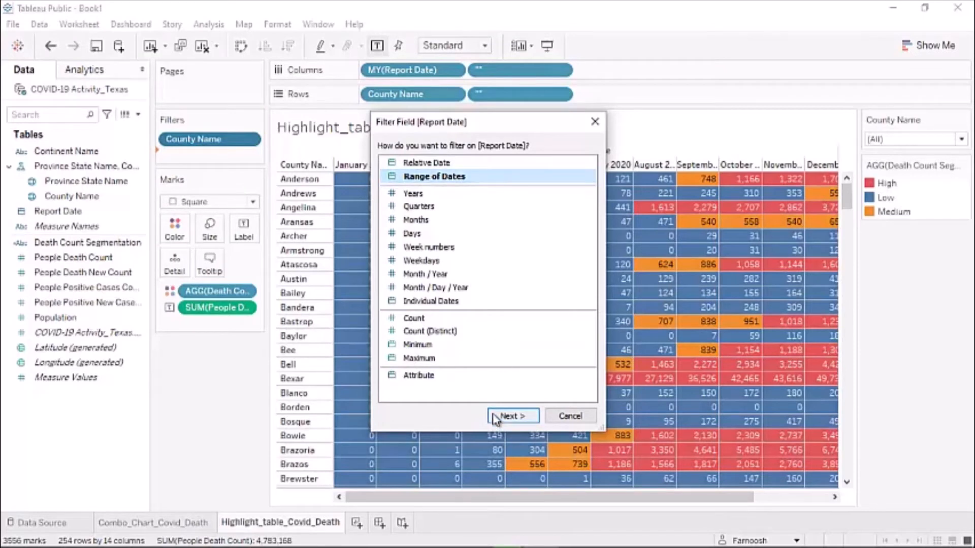
left_click(508, 416)
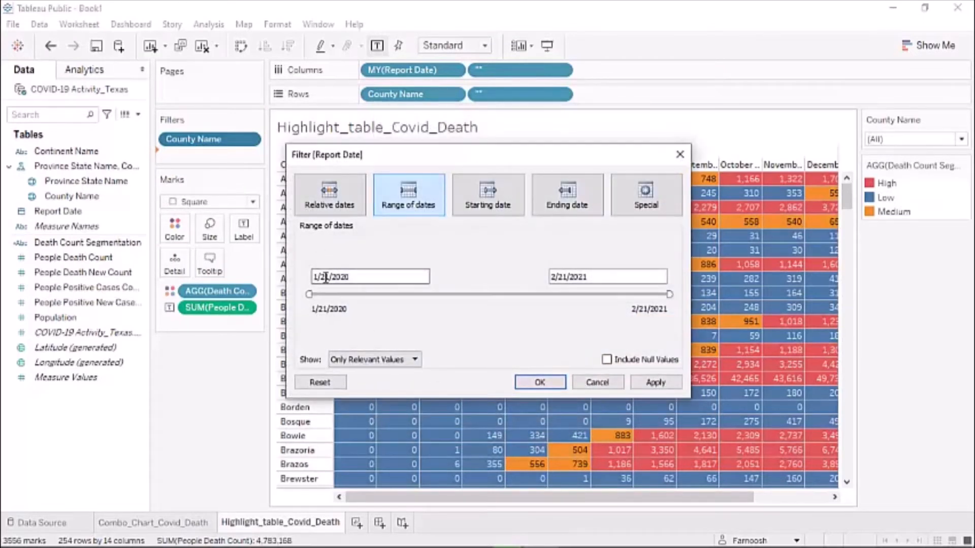
left_click(530, 382)
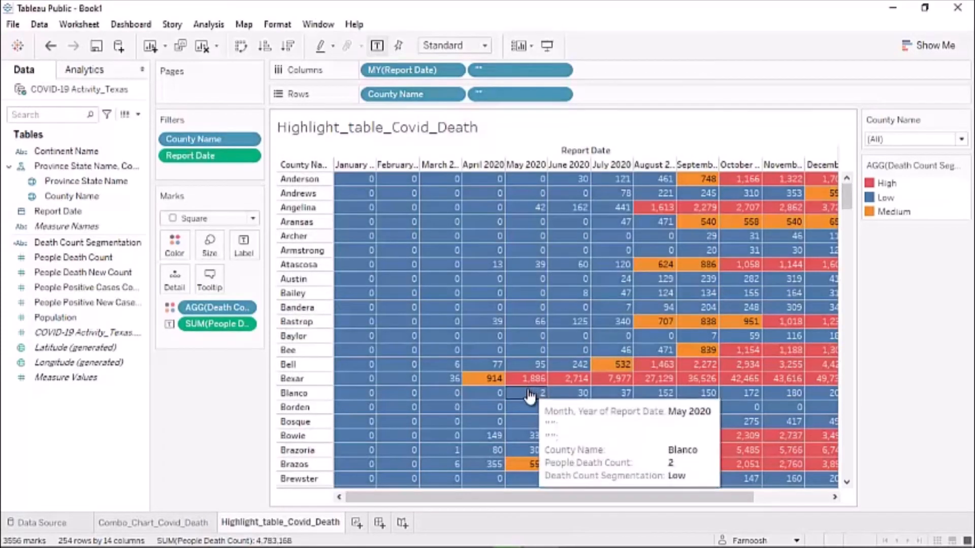
right_click(225, 161)
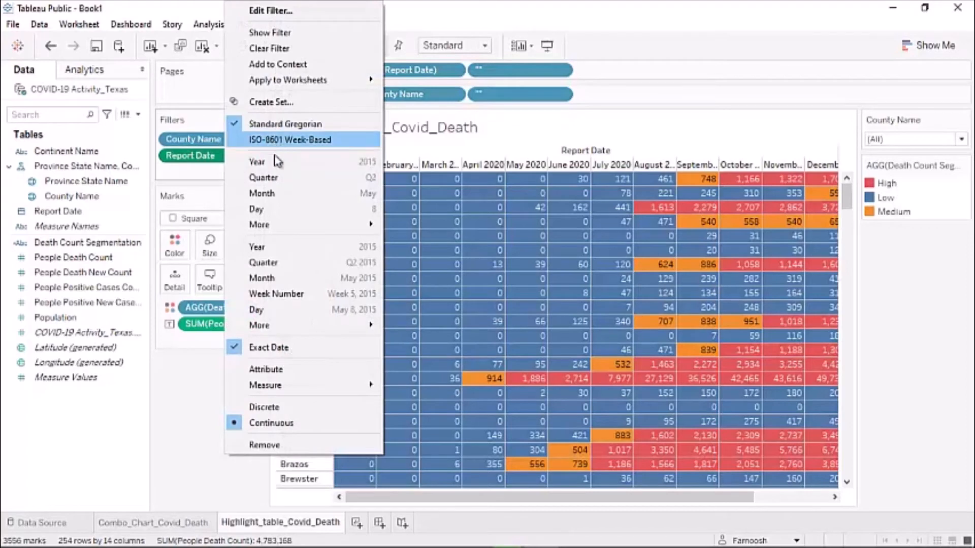
left_click(274, 34)
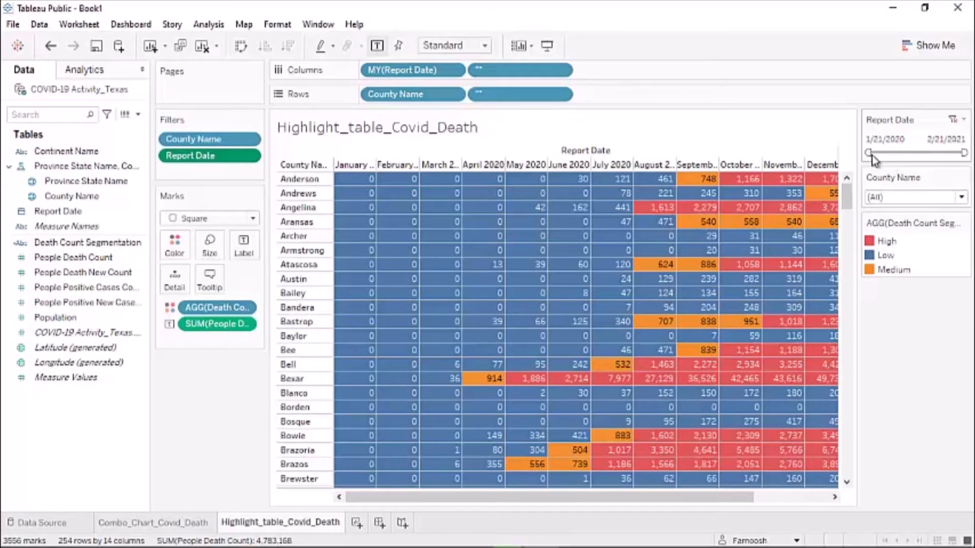
left_click_drag(870, 153, 905, 154)
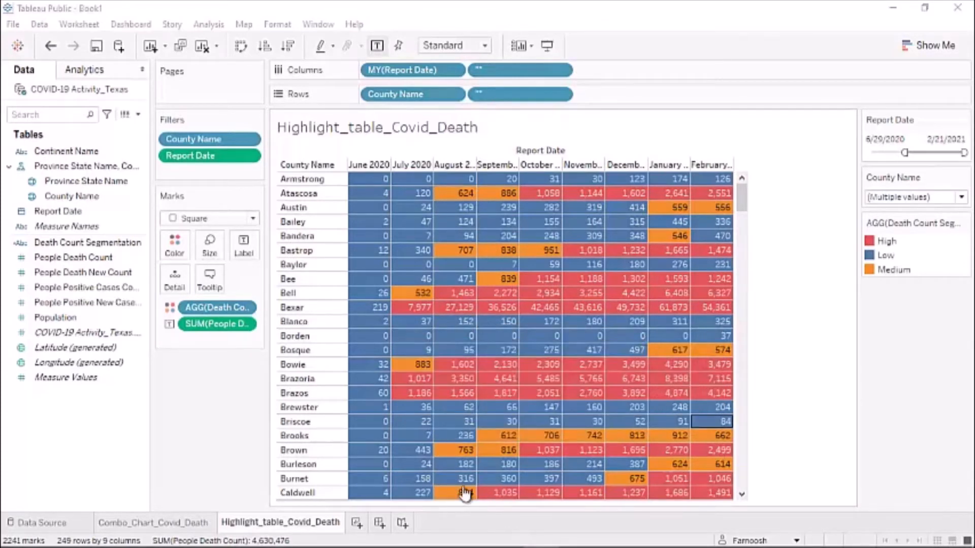
- Create a new Sheet 3 and rename it Density_Map_Covid19_Texas
left_click(357, 528)
double_click(357, 524)
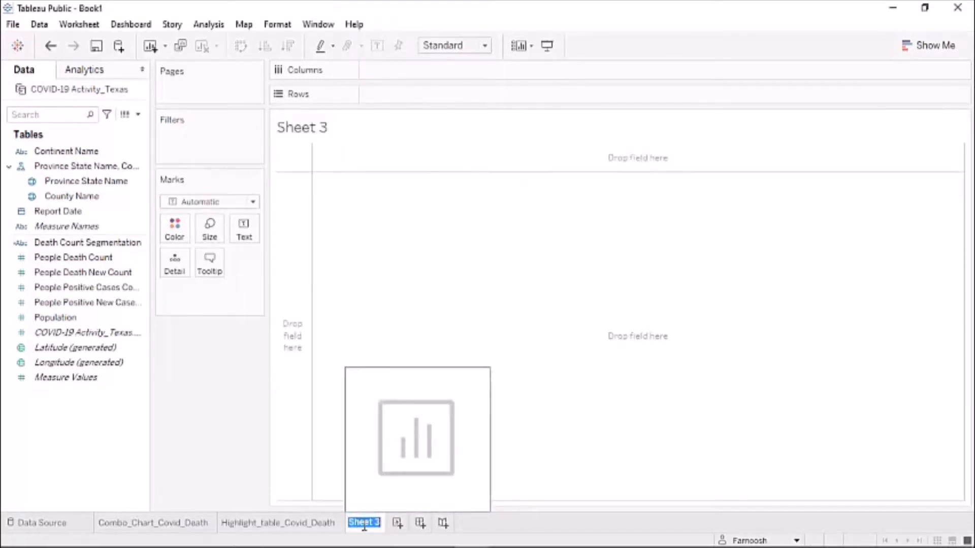
type("Density_M")
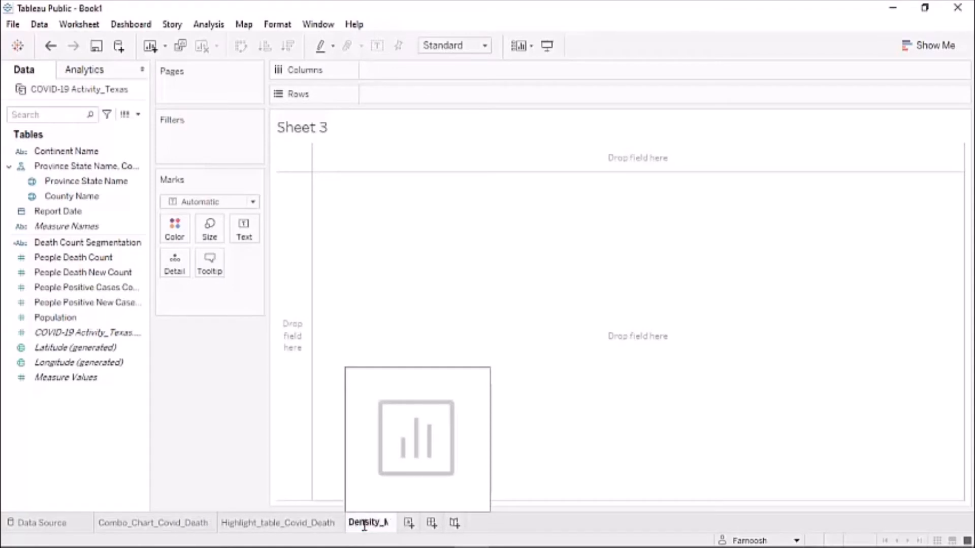
type("ap")
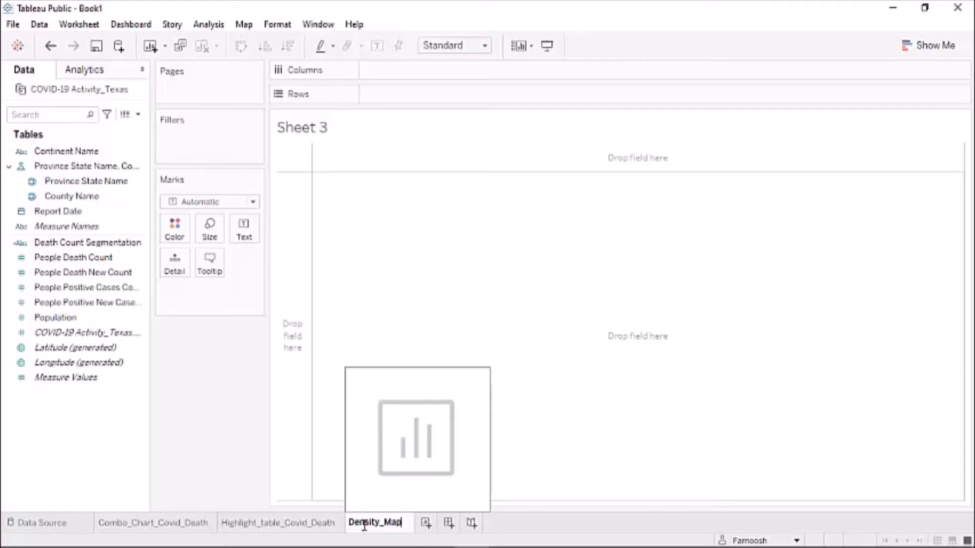
type("_")
type("Cov")
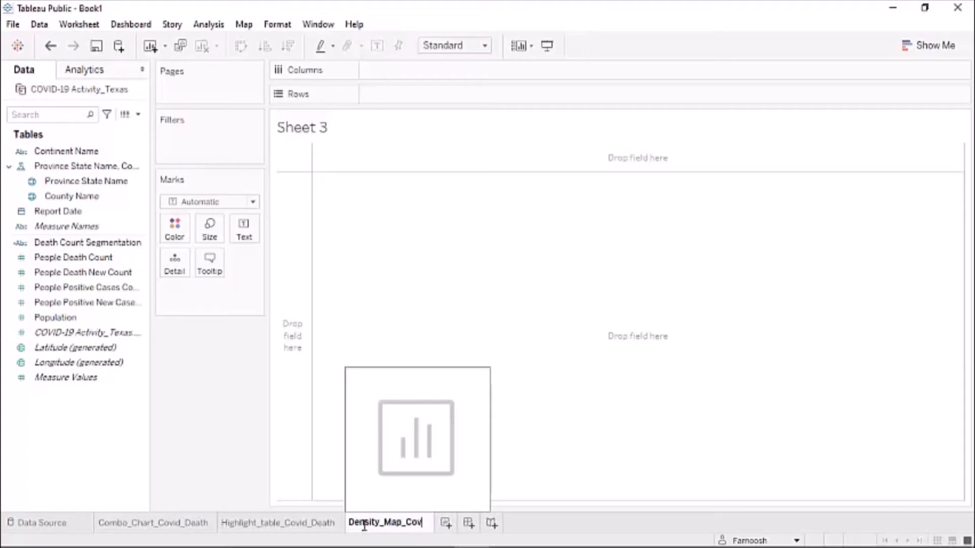
type("id1")
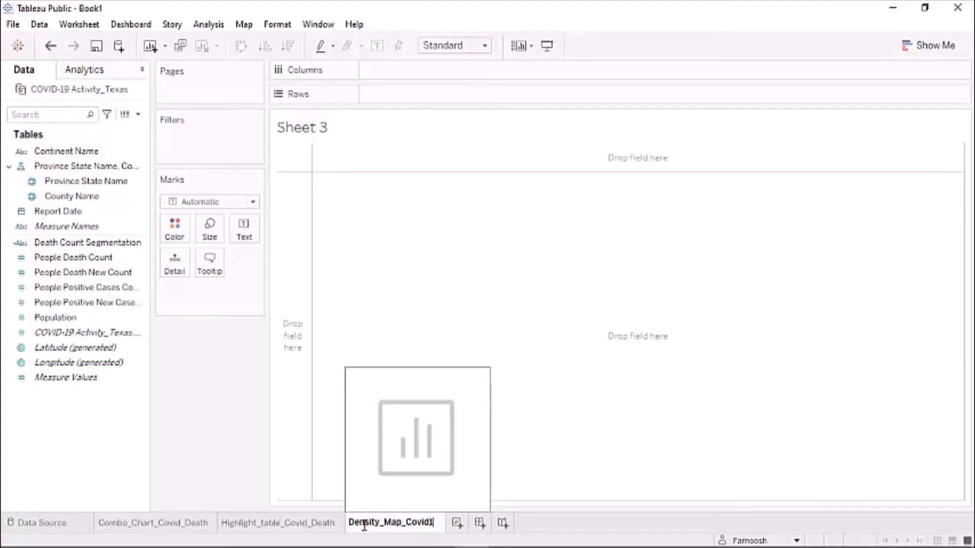
type("9_")
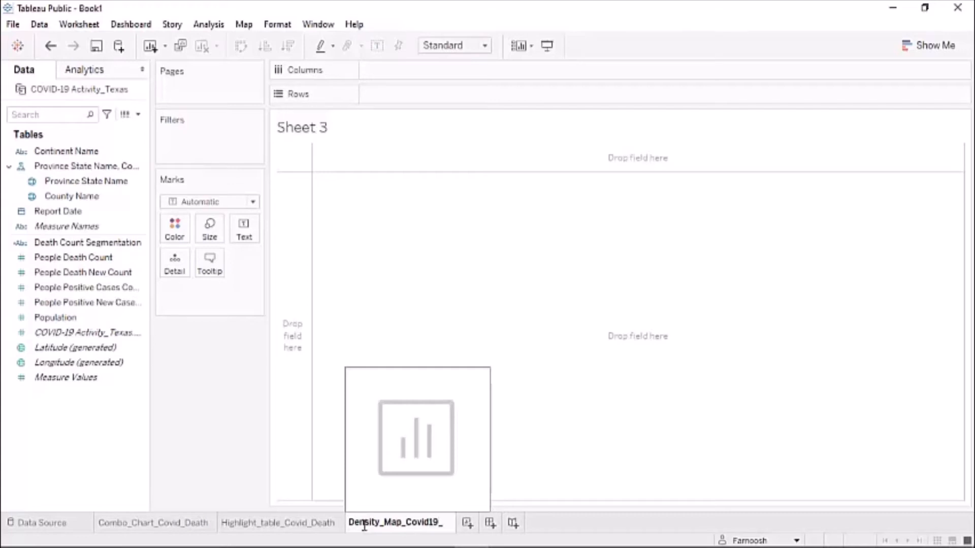
type("Texas")
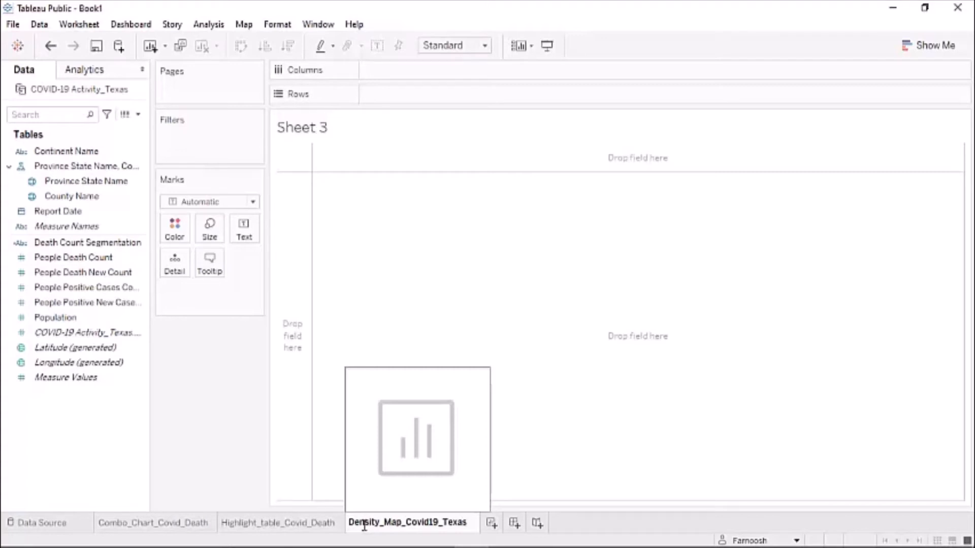
key("Return")
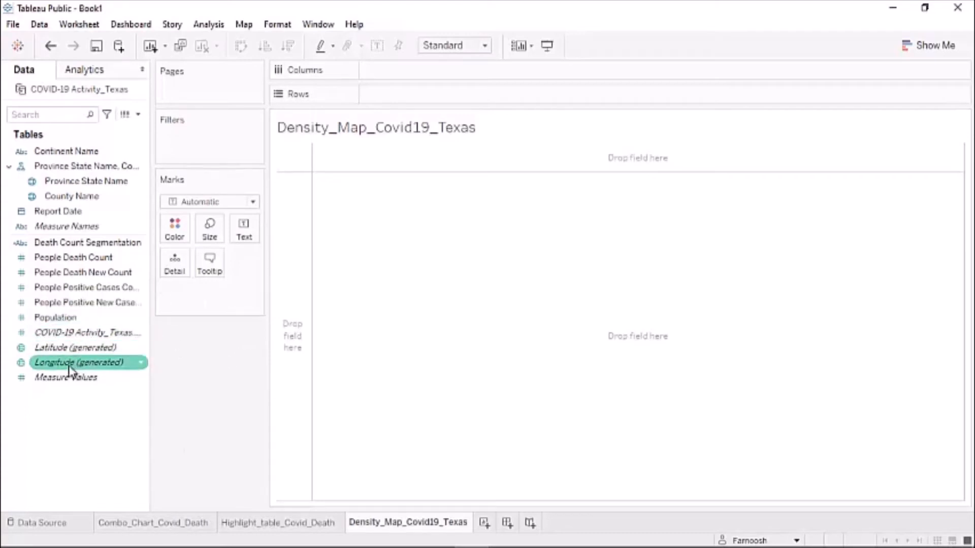
- Place Longitude (generated) on Columns and two copies of Latitude (generated) on Rows
left_click_drag(146, 369, 427, 83)
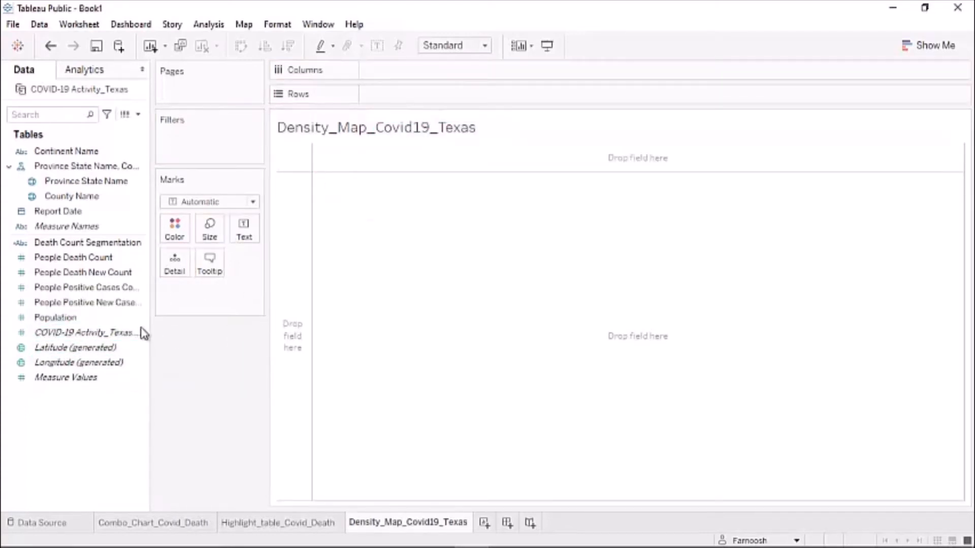
mouse_move(53, 364)
left_mouse_down()
mouse_move(208, 311)
mouse_move(384, 32)
mouse_move(383, 89)
mouse_move(389, 83)
left_mouse_up()
left_click(68, 351)
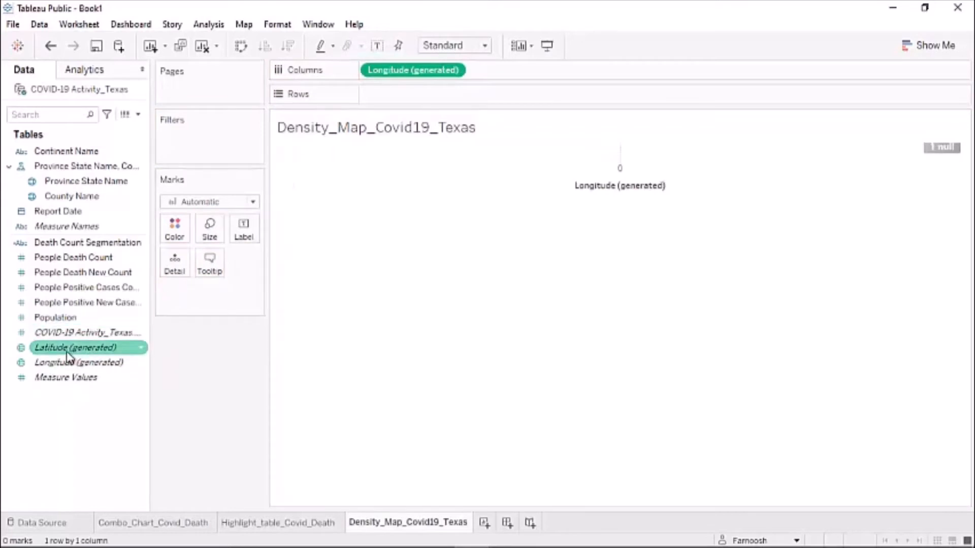
mouse_move(62, 357)
left_mouse_down()
mouse_move(270, 311)
mouse_move(404, 120)
mouse_move(398, 109)
left_mouse_up()
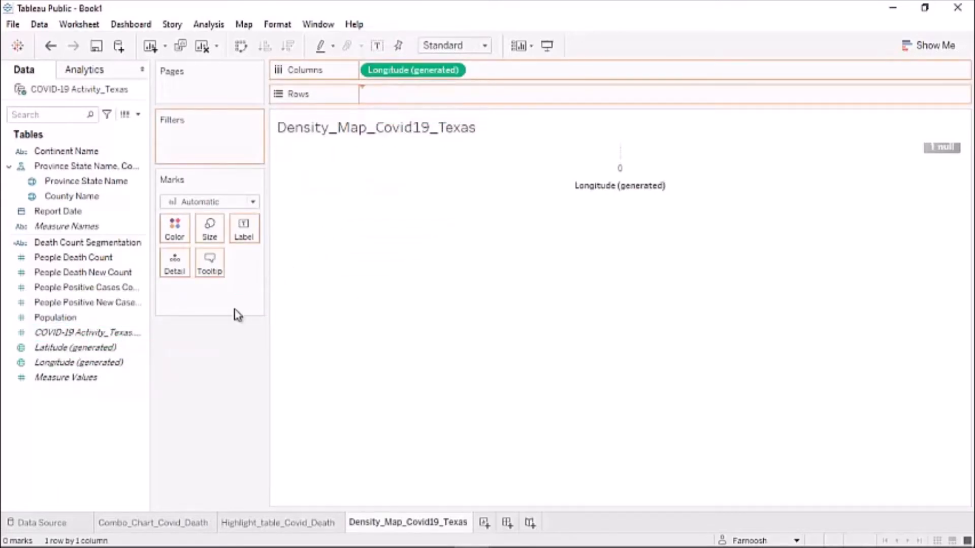
left_click(87, 347)
mouse_move(70, 351)
left_mouse_down()
mouse_move(368, 243)
mouse_move(522, 109)
mouse_move(507, 104)
left_mouse_up()
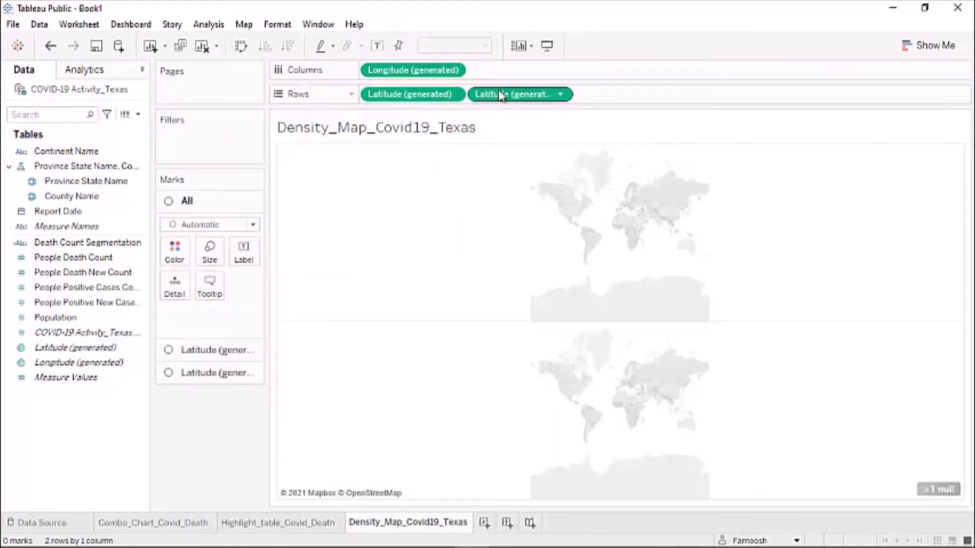
- Overlay the two latitude maps as a dual axis and select the first layer's marks
left_click(560, 95)
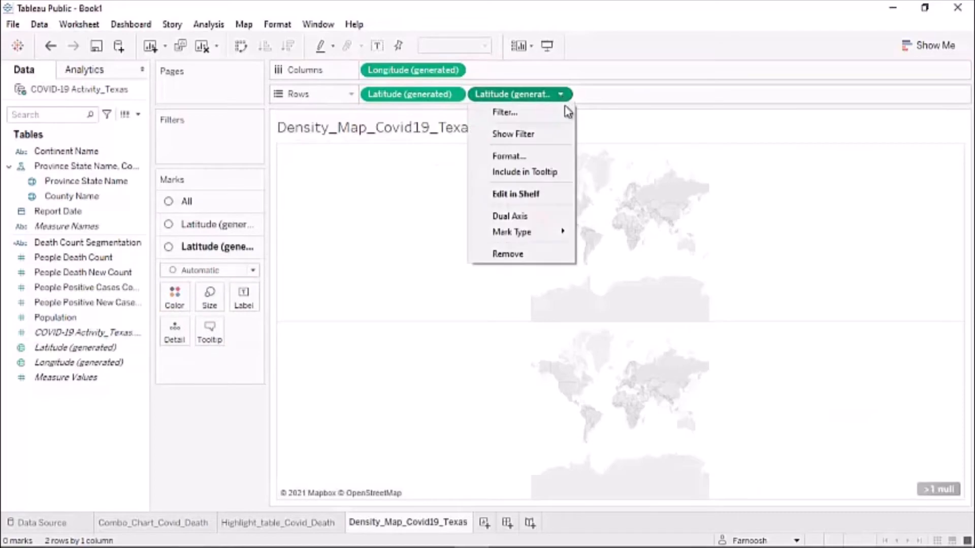
left_click(521, 216)
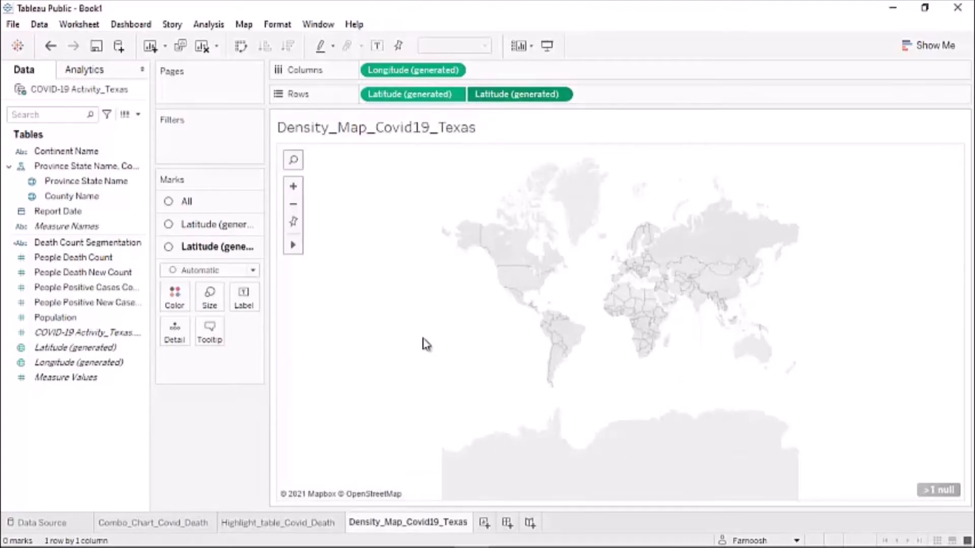
left_click(201, 226)
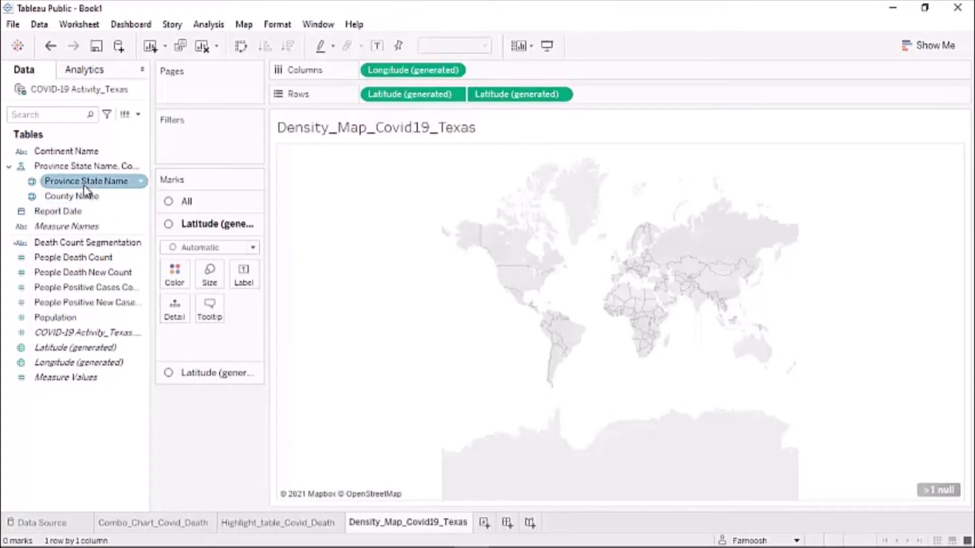
- On the first layer, add Province State Name to Detail and set the mark type to Map
left_click_drag(84, 188, 174, 318)
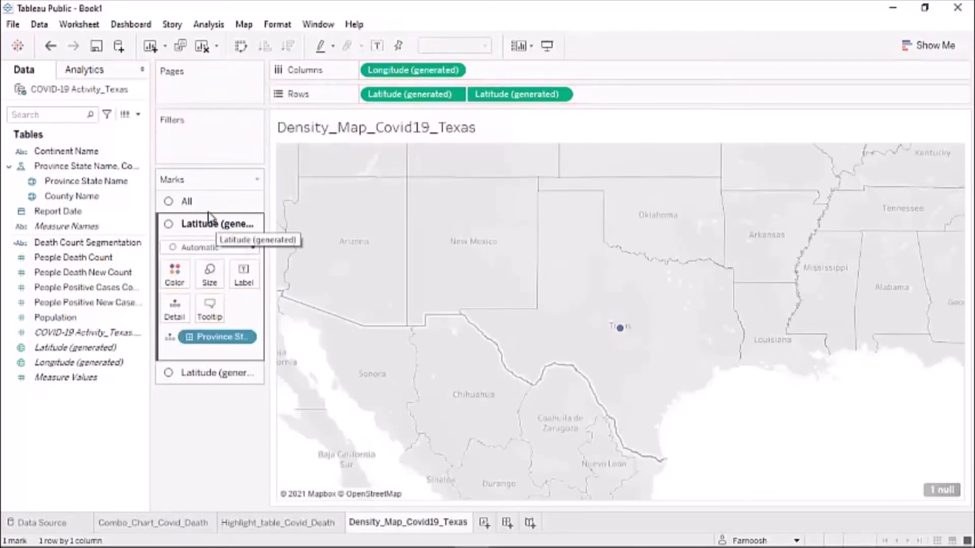
left_click(253, 248)
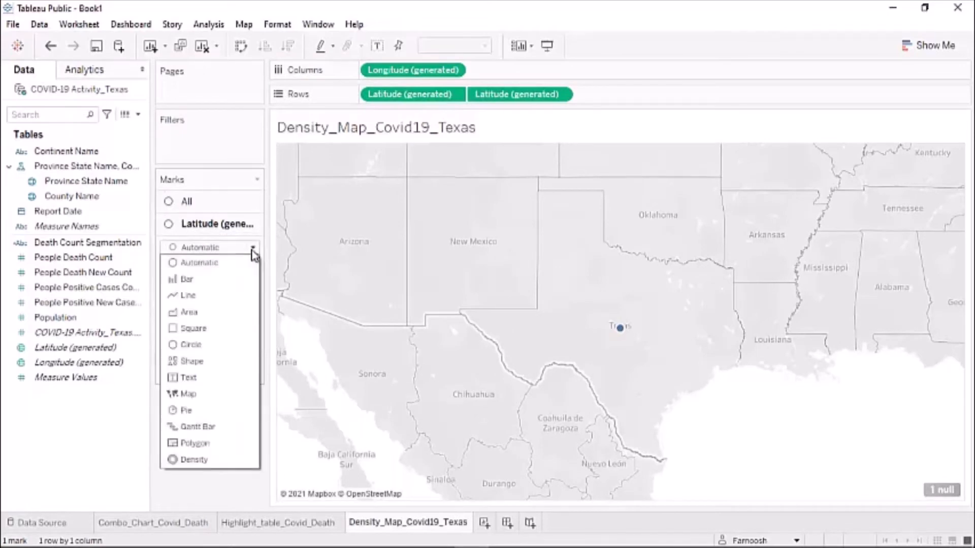
left_click(188, 396)
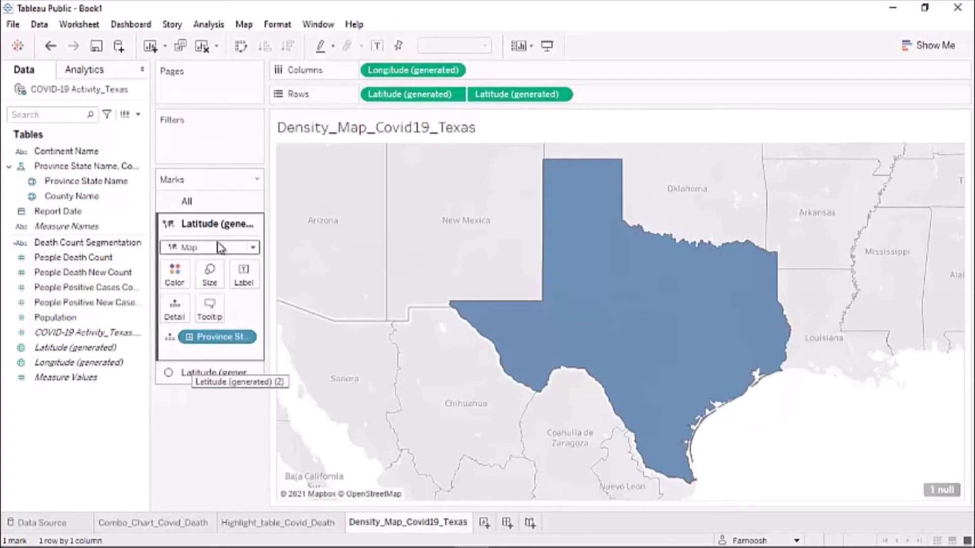
- On the second layer, add County Name to Detail and size the circles by Population
left_click(196, 374)
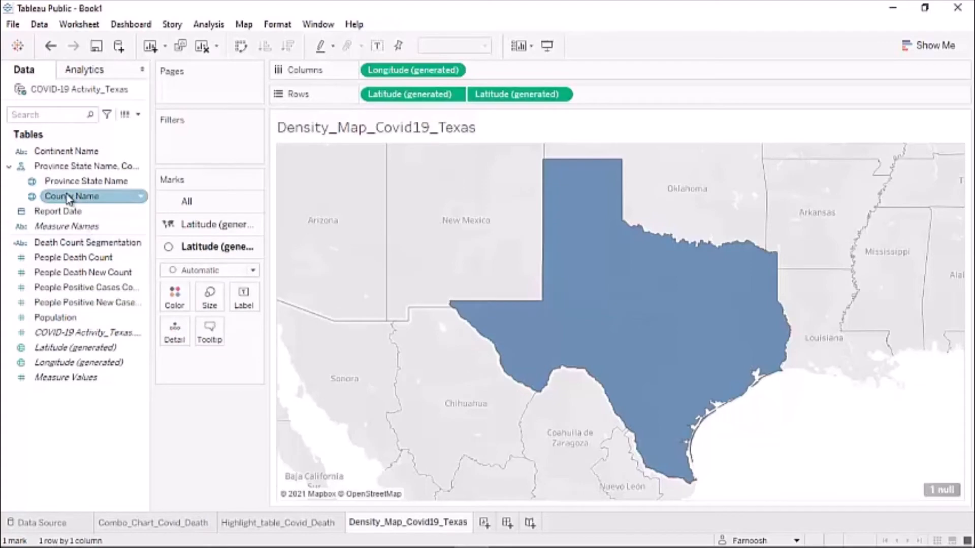
left_click_drag(66, 195, 176, 334)
left_click(51, 302)
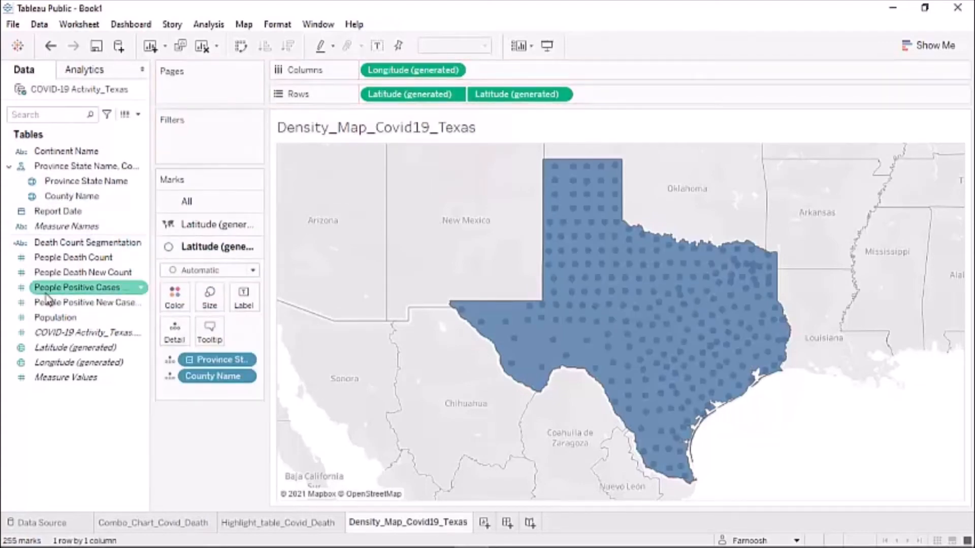
left_click(61, 318)
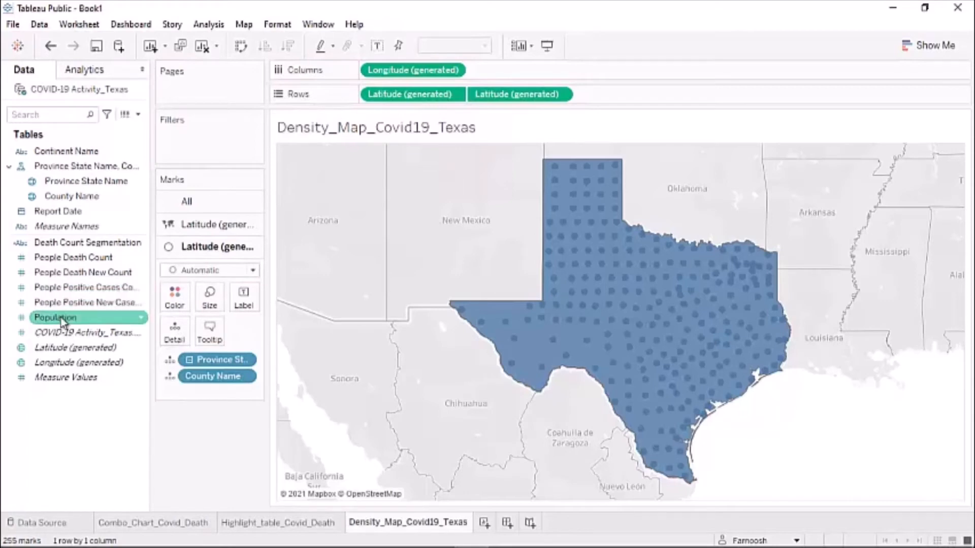
left_click_drag(61, 320, 213, 305)
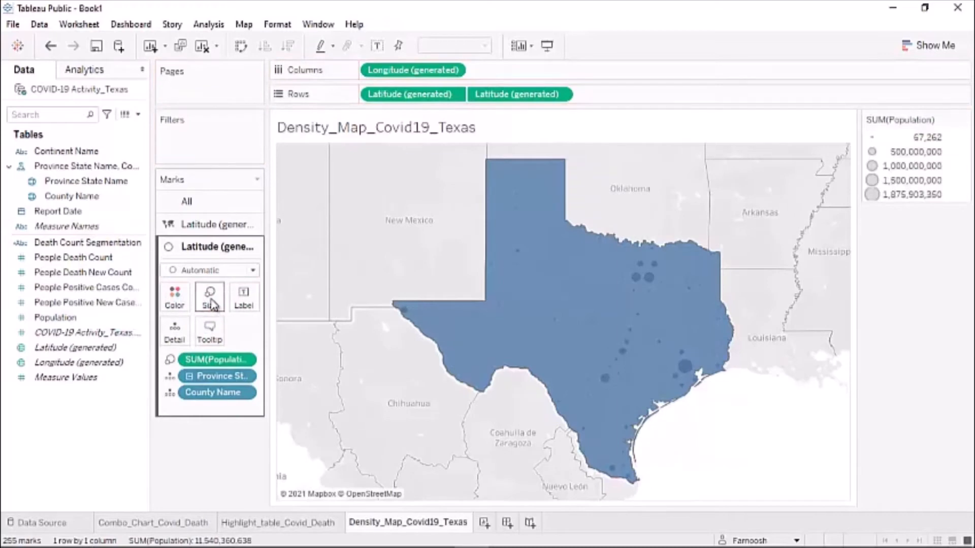
- Colour the county marks by People Death Count
left_click(38, 253)
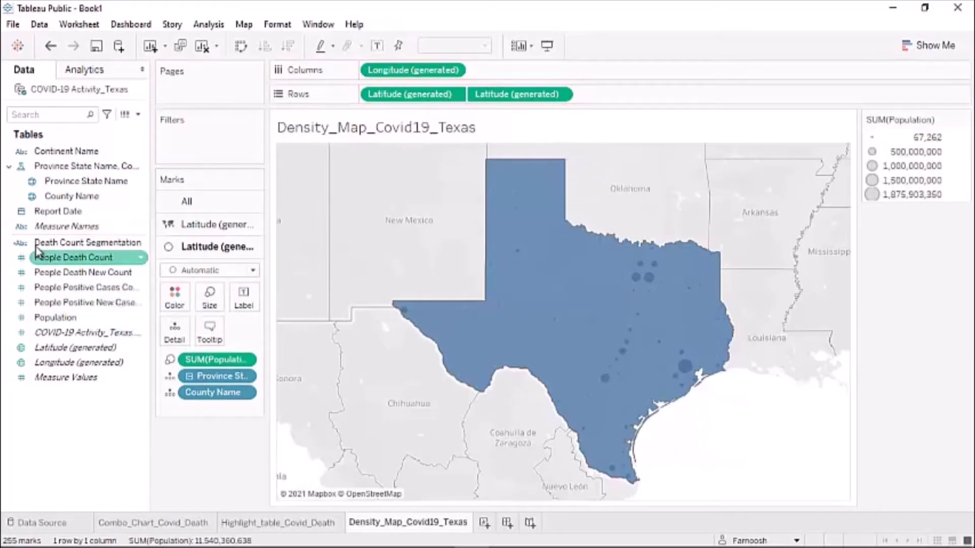
left_click(36, 242)
left_click(74, 259)
left_click_drag(74, 259, 175, 299)
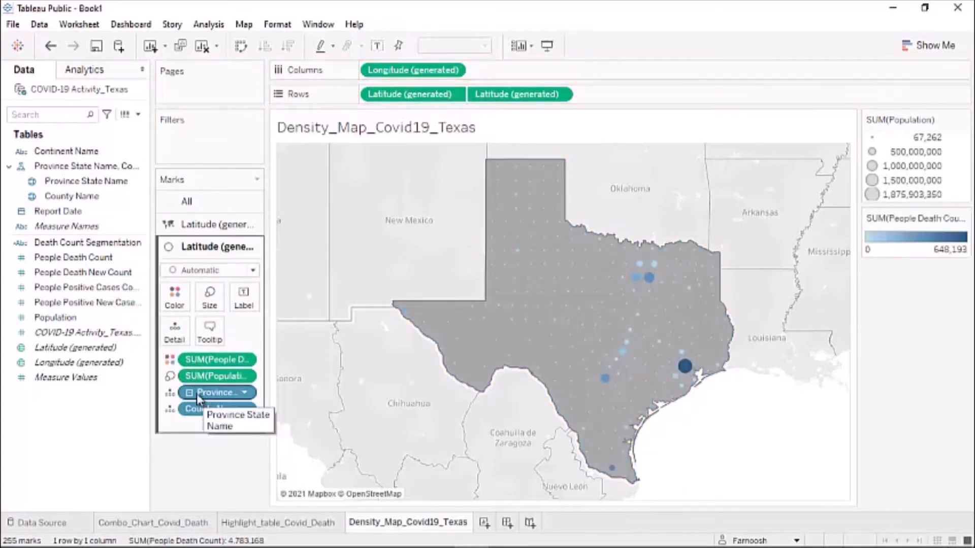
- Change the county marks' type from Automatic to Density
left_click(253, 272)
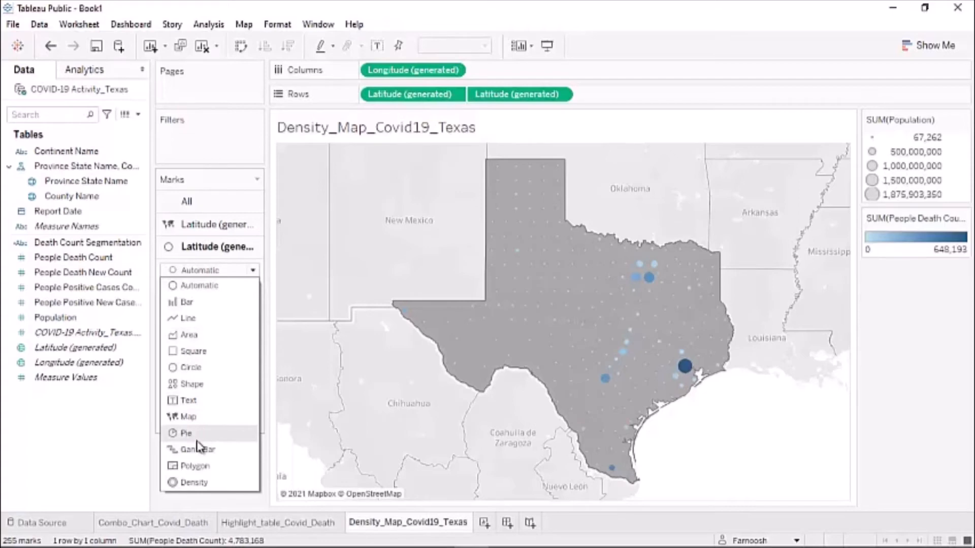
left_click(192, 483)
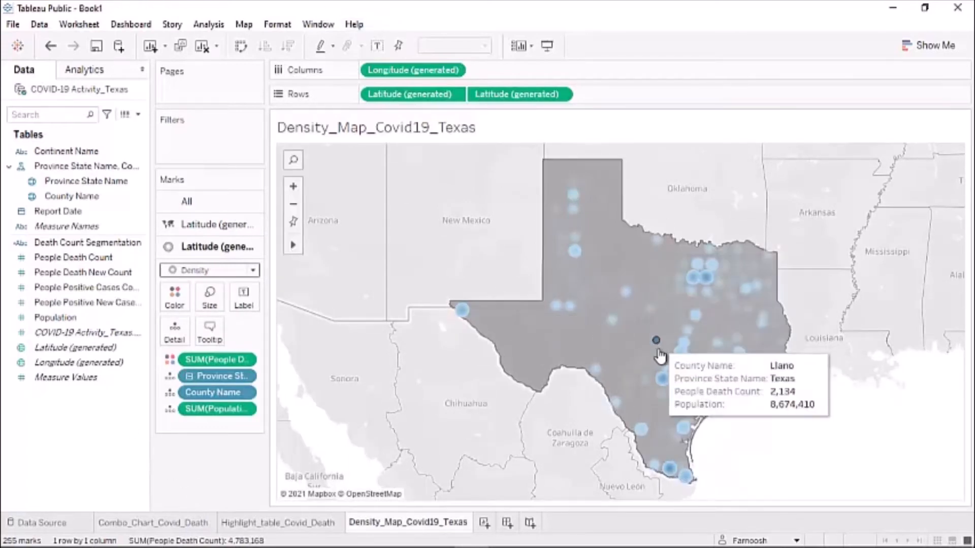
mouse_move(661, 384)
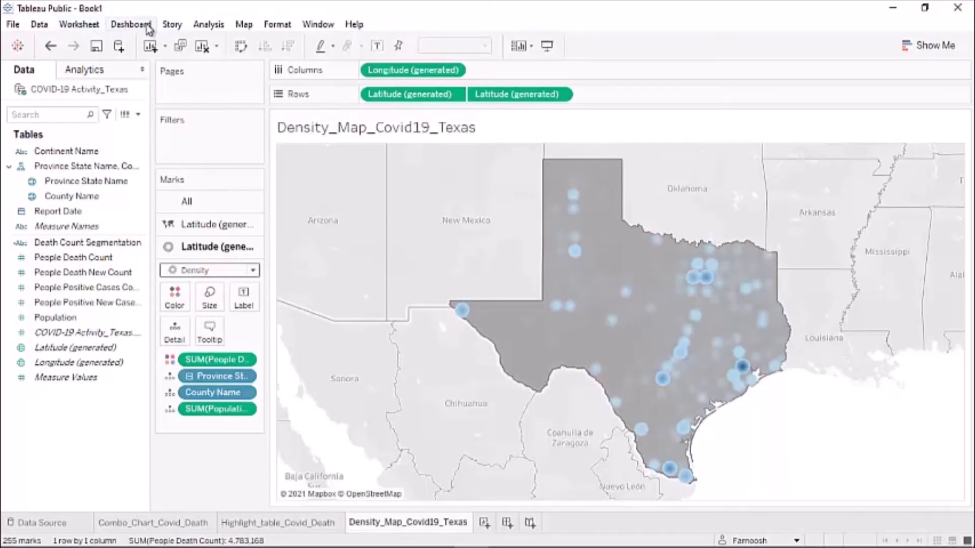
- In Map Layers, hide Base, Land Cover, Country/Region names, and State/Province borders and names
left_click(245, 25)
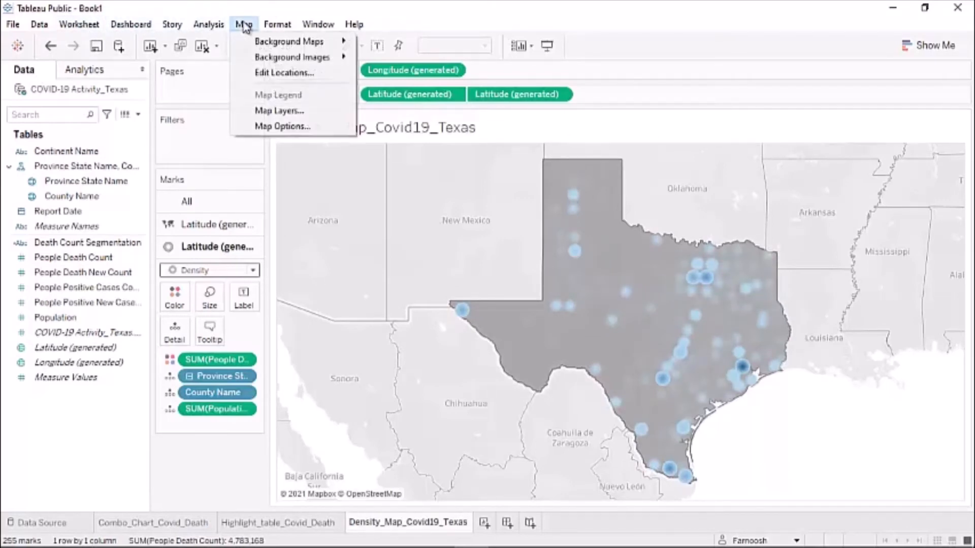
left_click(263, 111)
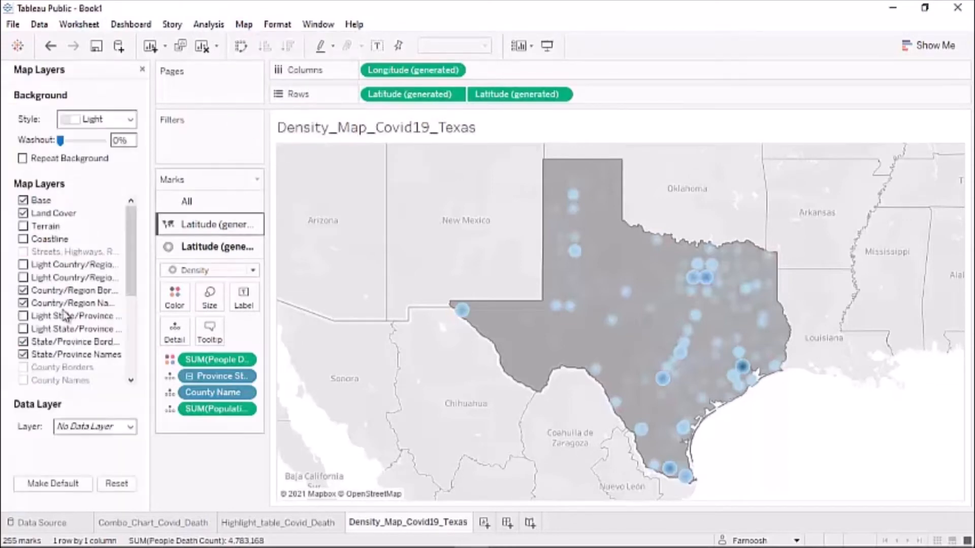
left_click(23, 200)
left_click(23, 213)
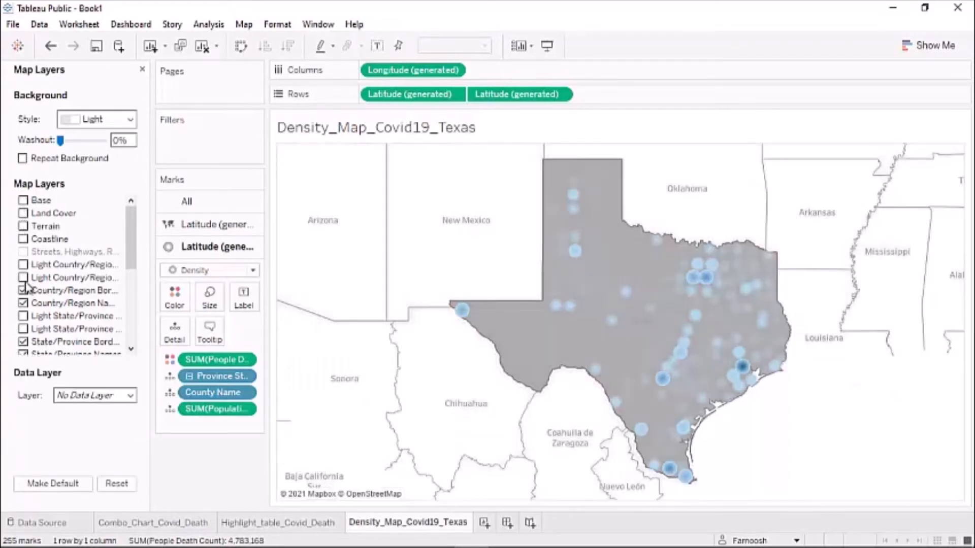
left_click(23, 304)
left_click(22, 341)
scroll(30, 305, "down", 1)
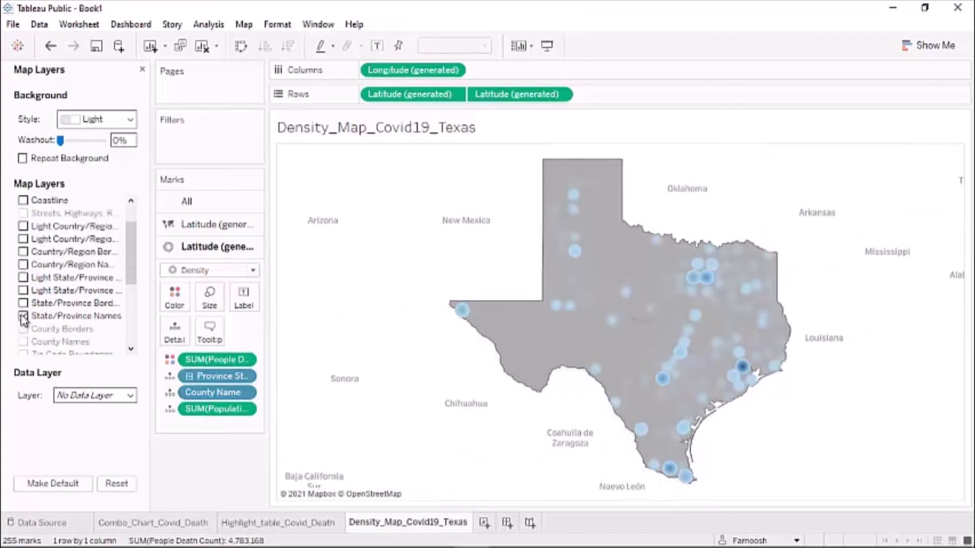
left_click(38, 319)
scroll(65, 303, "down", 3)
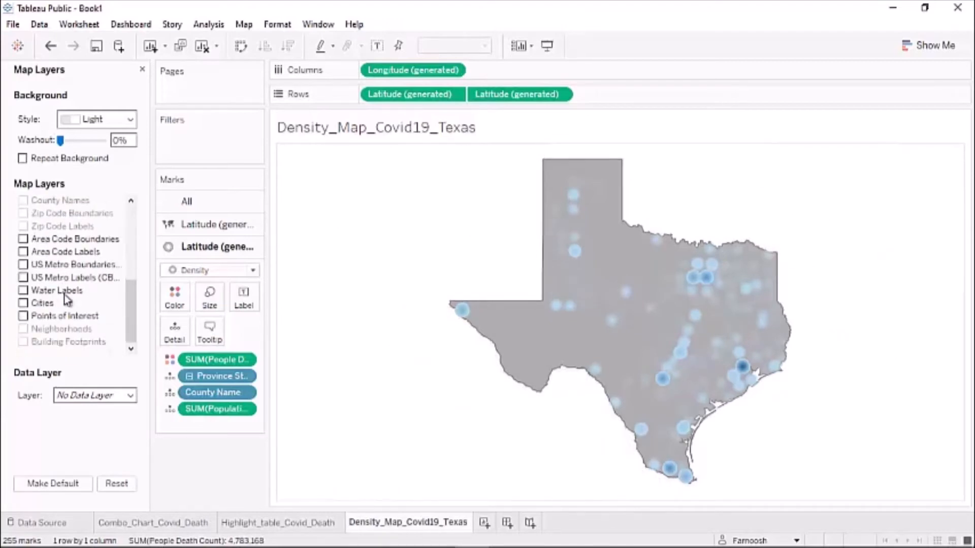
scroll(64, 292, "up", 2)
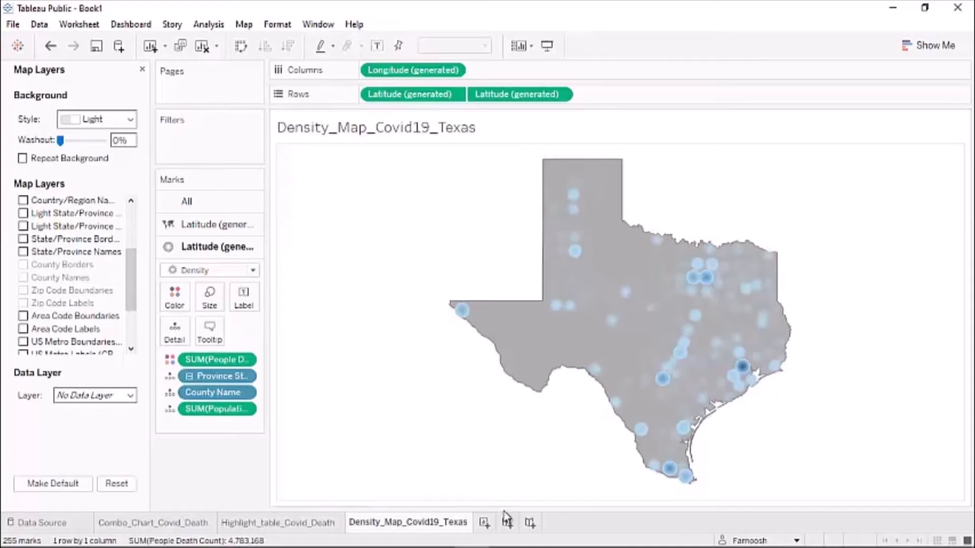
- Create a new Sheet 4 and rename it Bubble_Posisitve_Cases_Texas_county
left_click(484, 523)
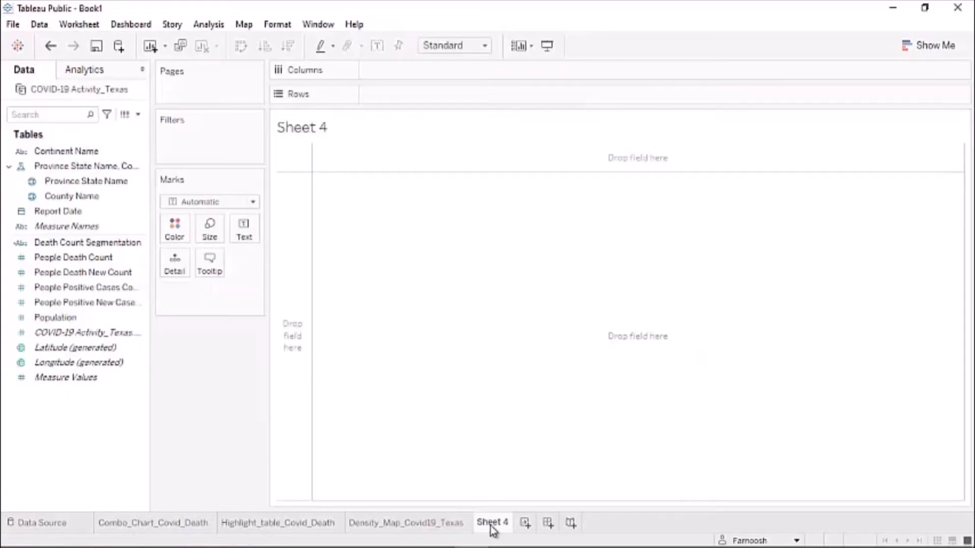
double_click(490, 524)
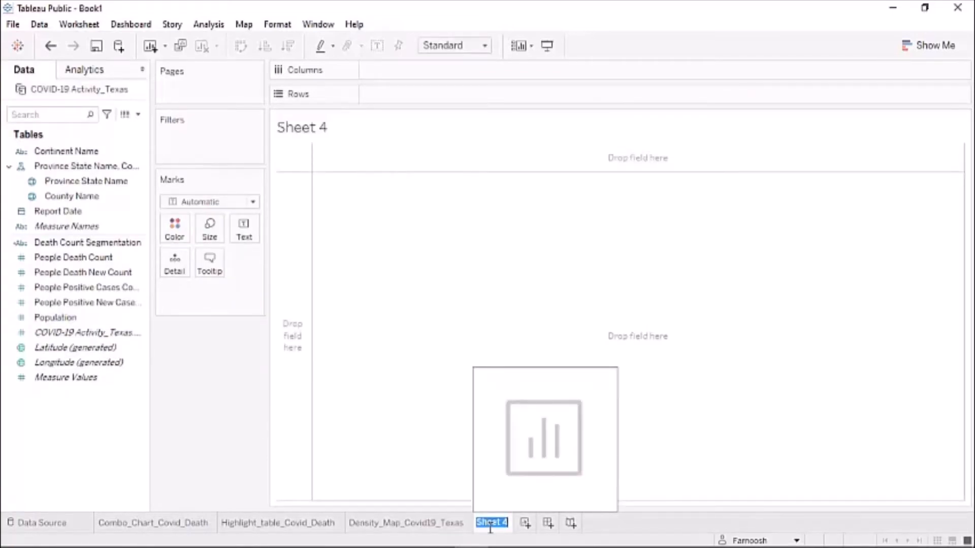
type("D")
type("ubble_Po")
type("sisitve")
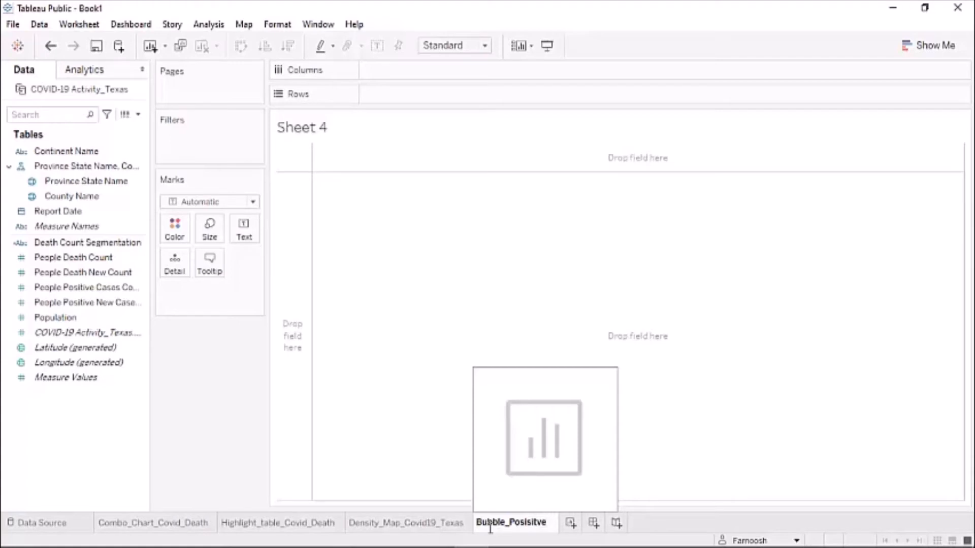
type("_Cases")
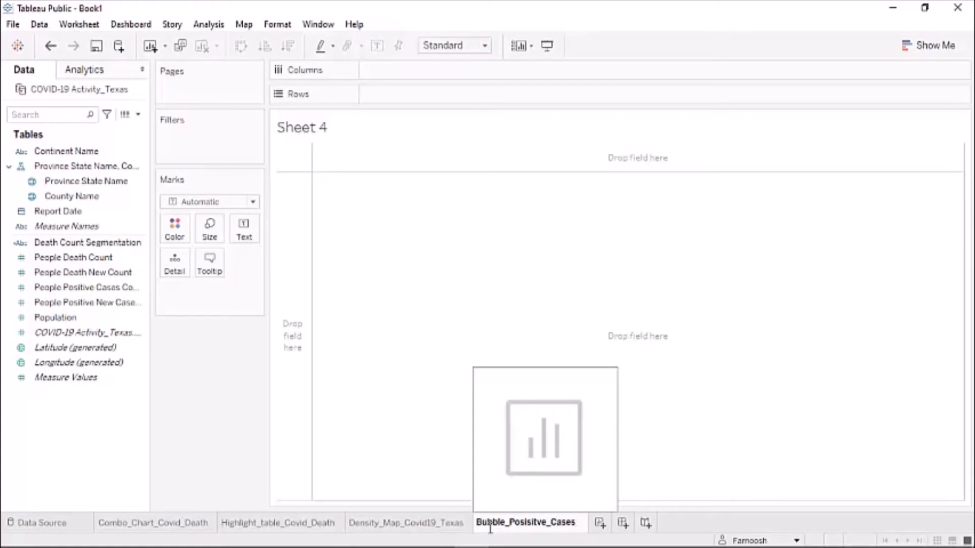
type("_Te")
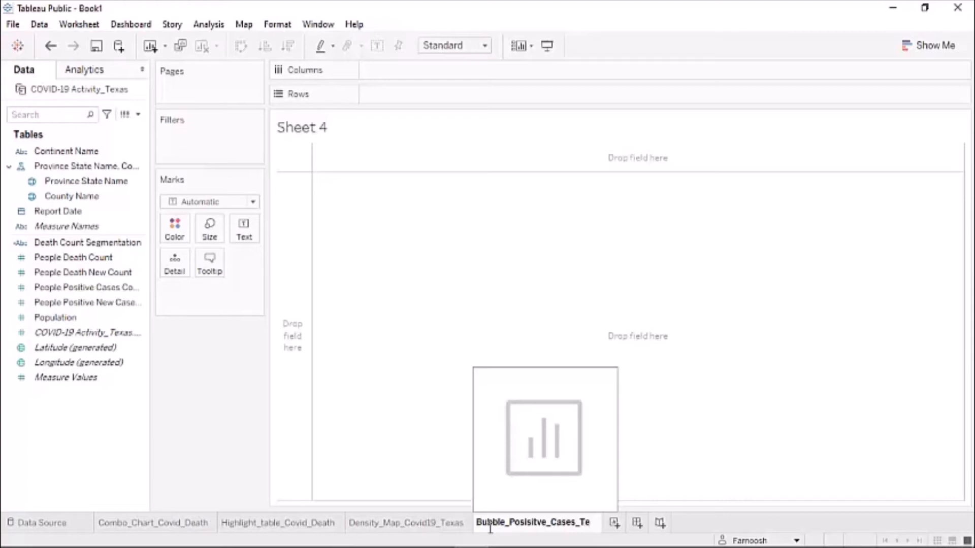
type("xas")
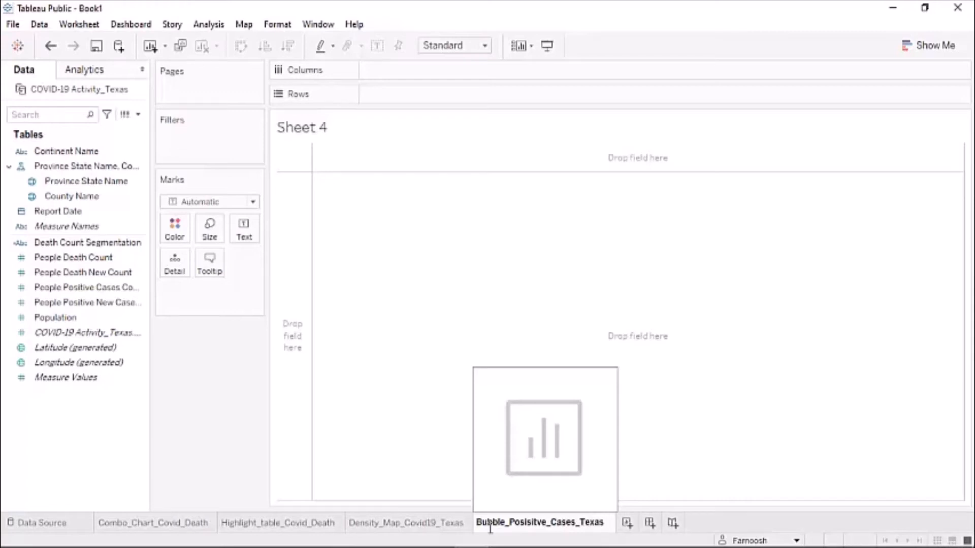
type("_coun")
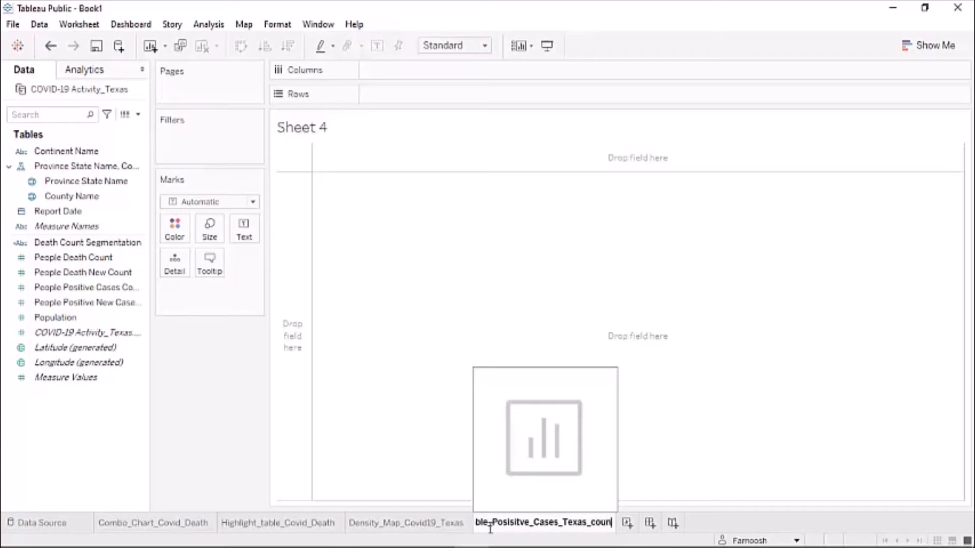
type("ty")
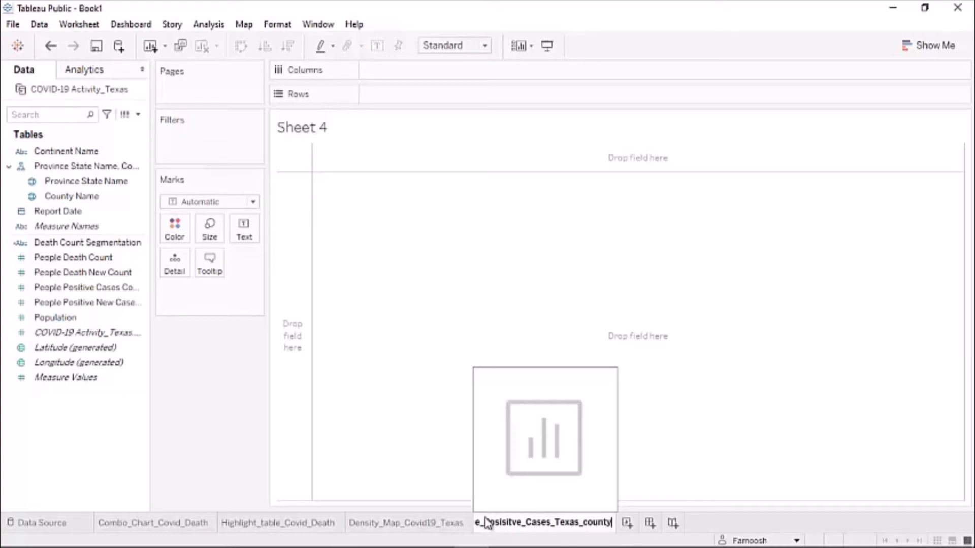
key("Return")
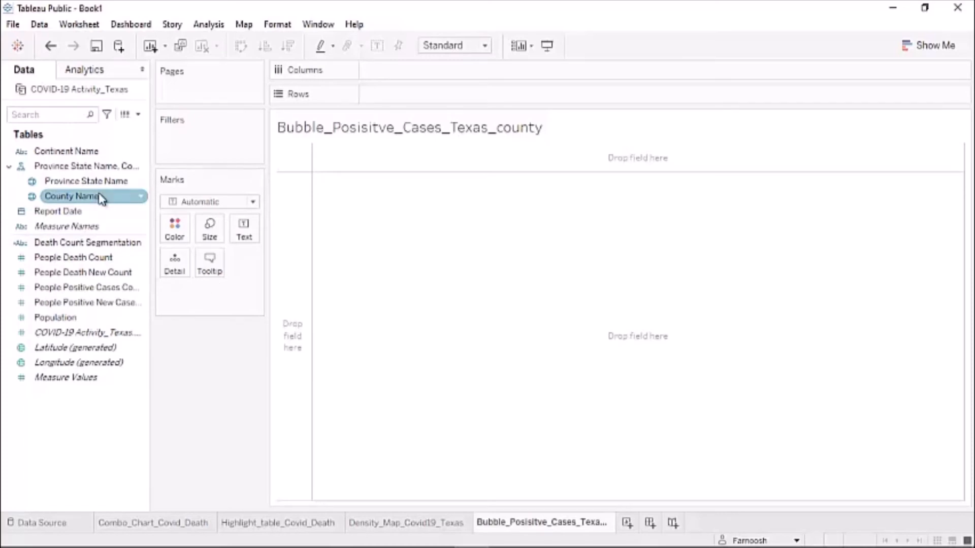
- Build a County Name by report year text table coloured by People Positive Cases Count
left_click_drag(101, 198, 151, 210)
left_click_drag(206, 227, 251, 243)
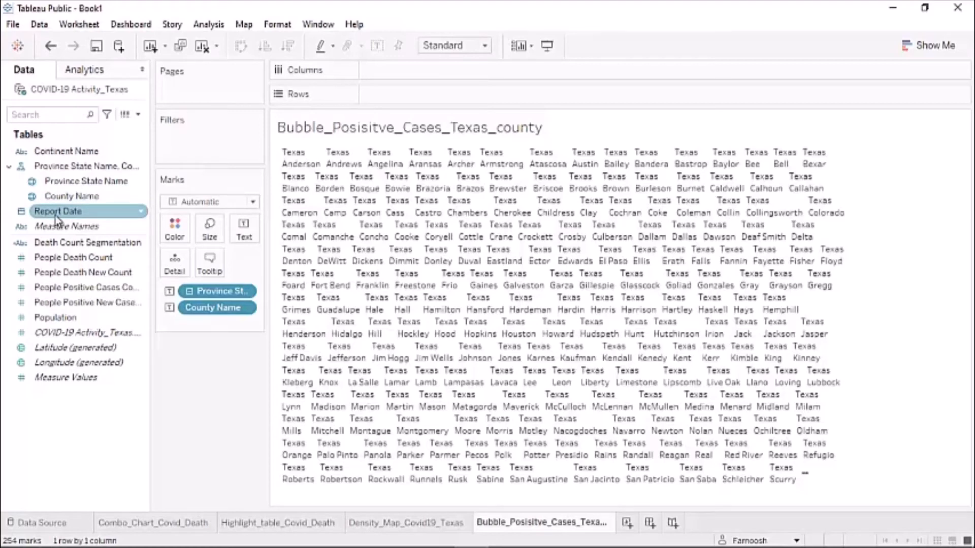
left_click_drag(55, 215, 235, 345)
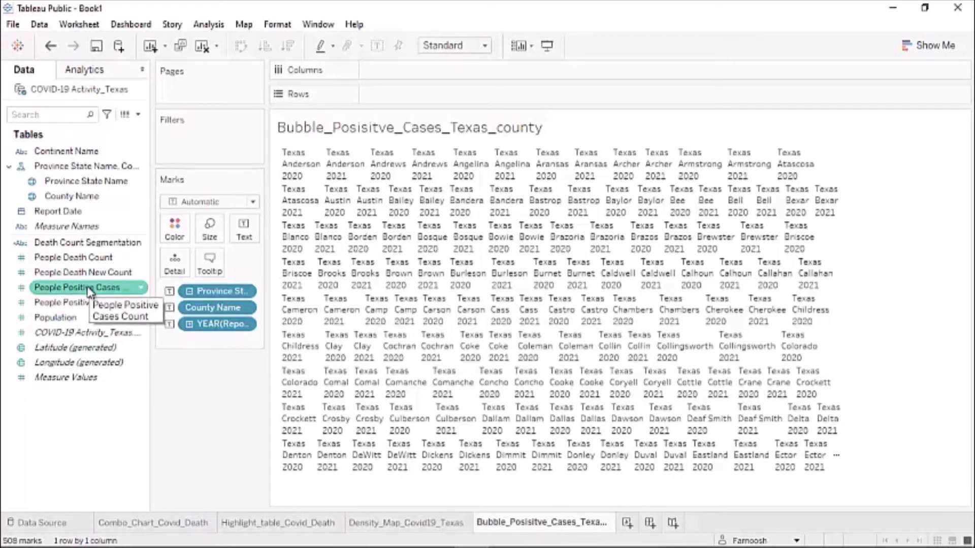
mouse_move(89, 292)
left_mouse_down()
mouse_move(117, 284)
mouse_move(168, 238)
mouse_move(152, 228)
mouse_move(190, 370)
left_mouse_up()
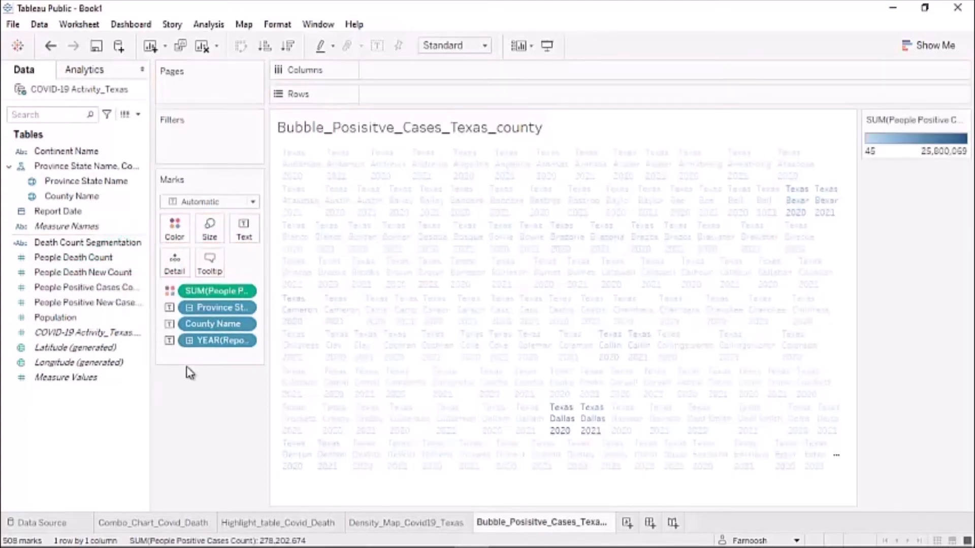
- Size the marks by People Positive Cases Count, turning the view into a treemap
left_click(87, 288)
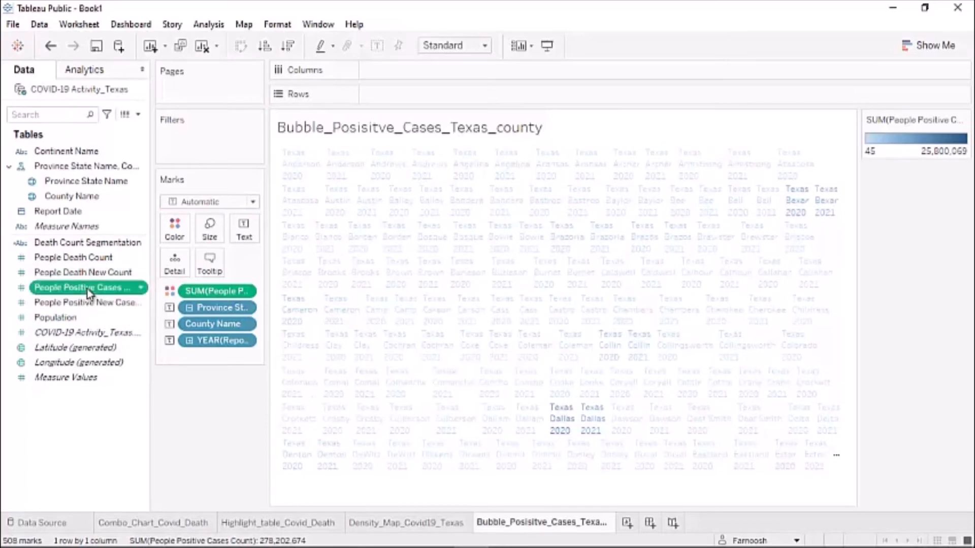
left_click(86, 289)
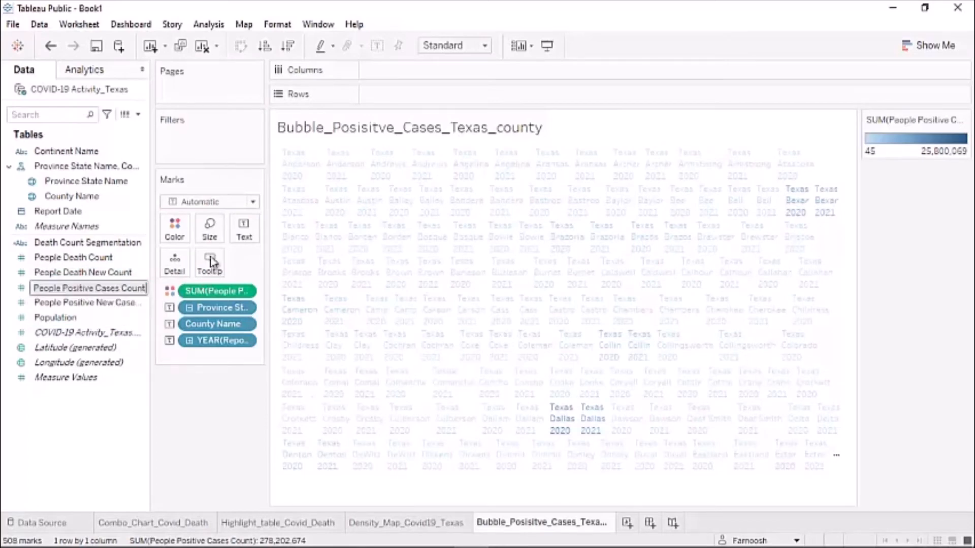
left_click(53, 272)
left_click(53, 288, "ctrl")
left_click(51, 289)
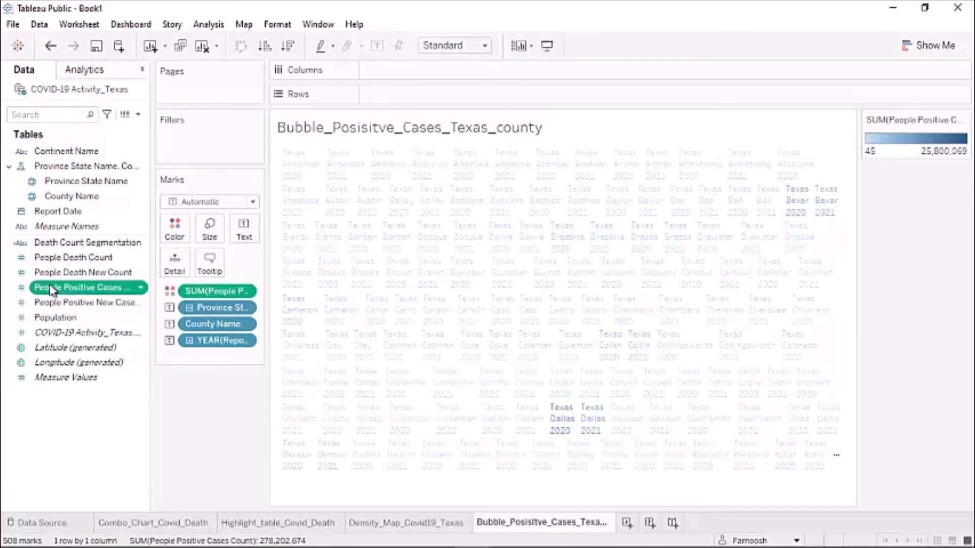
left_click_drag(51, 289, 209, 230)
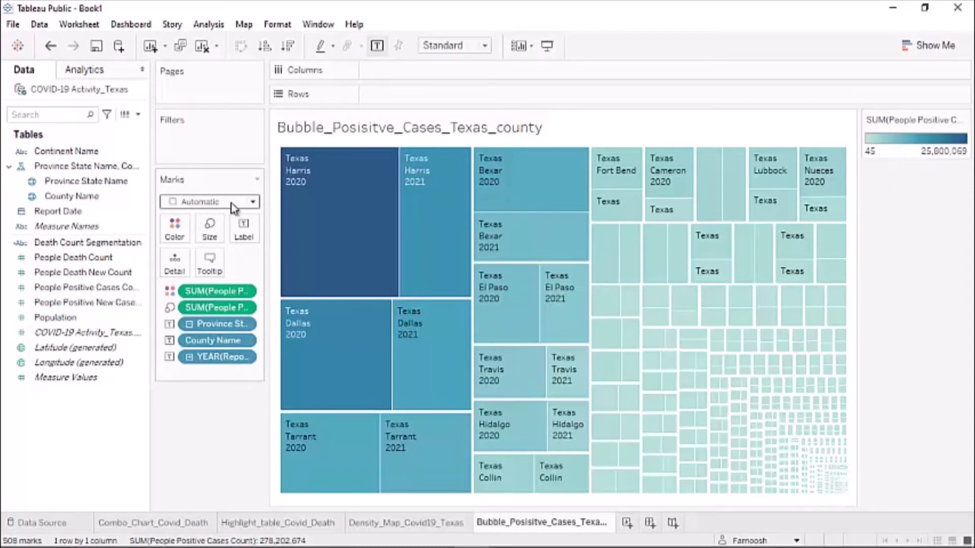
- Change the mark type to Circle for packed bubbles, briefly opening and closing Show Me
left_click(253, 203)
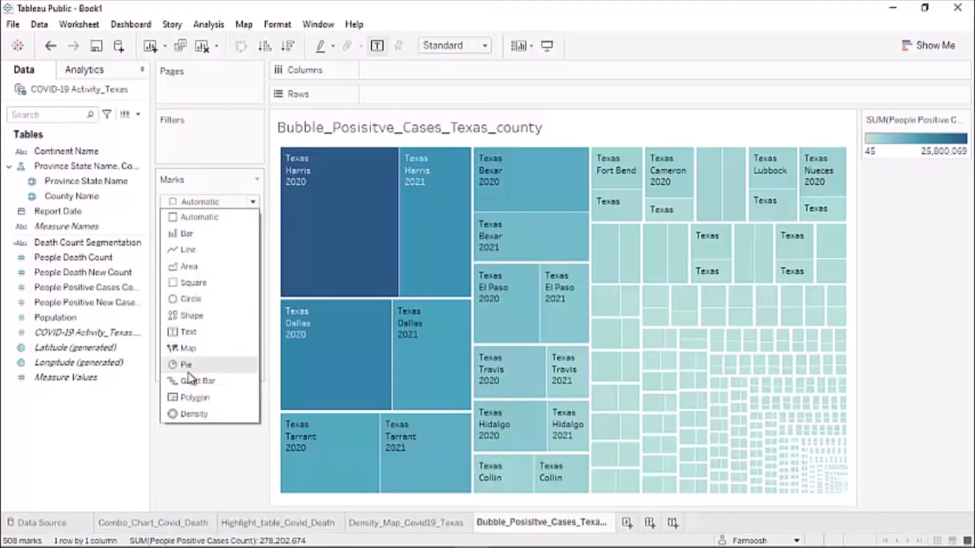
left_click(190, 303)
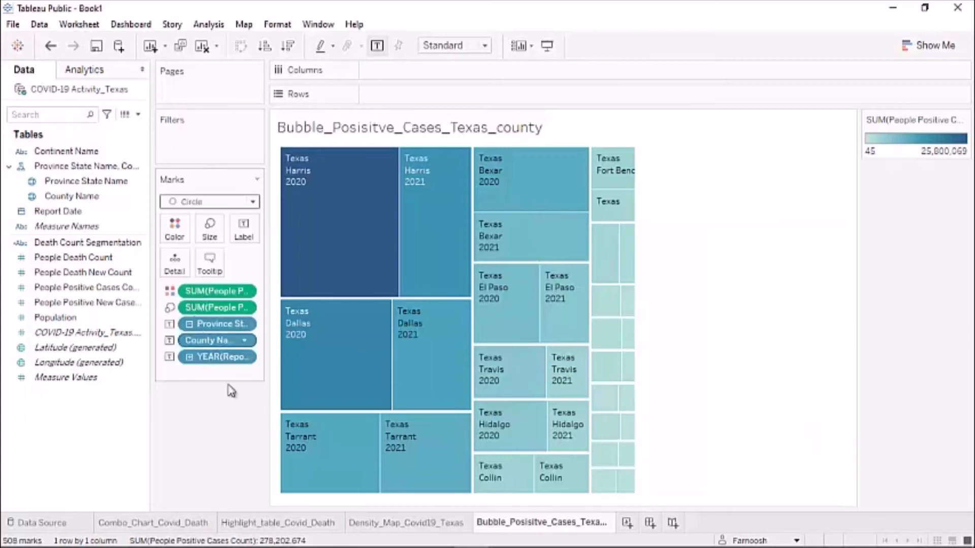
left_click(921, 47)
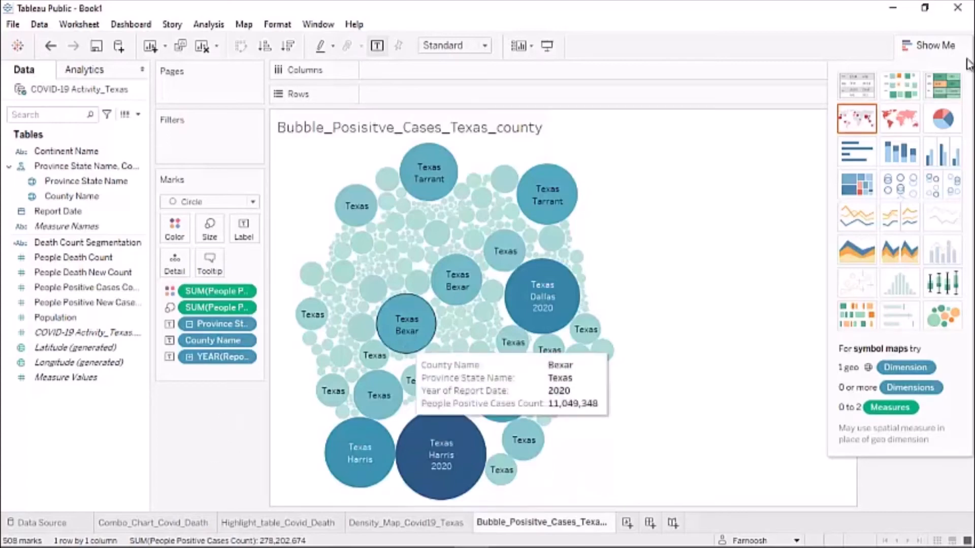
left_click(927, 48)
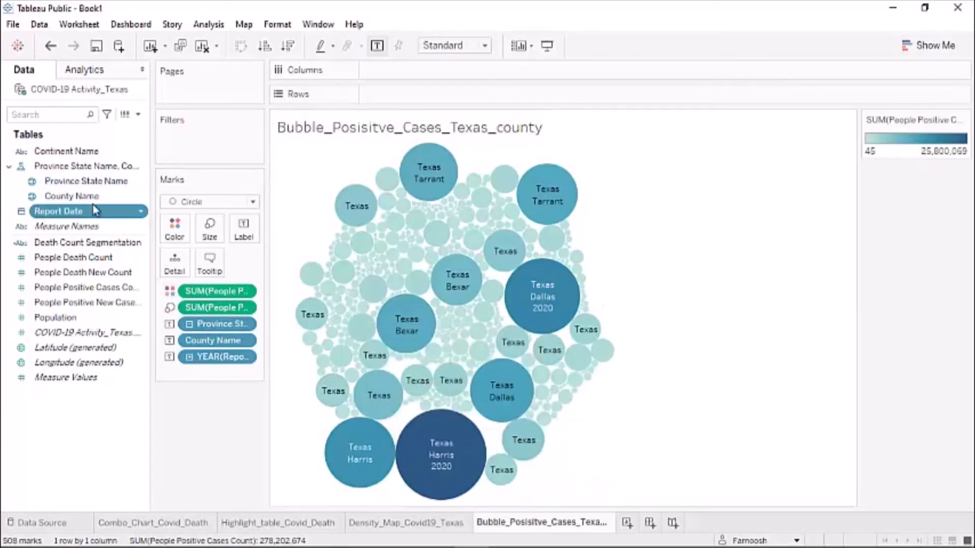
- Add a Report Date range filter, show its slider, and move the start to 8/11/2020
left_click_drag(93, 209, 185, 137)
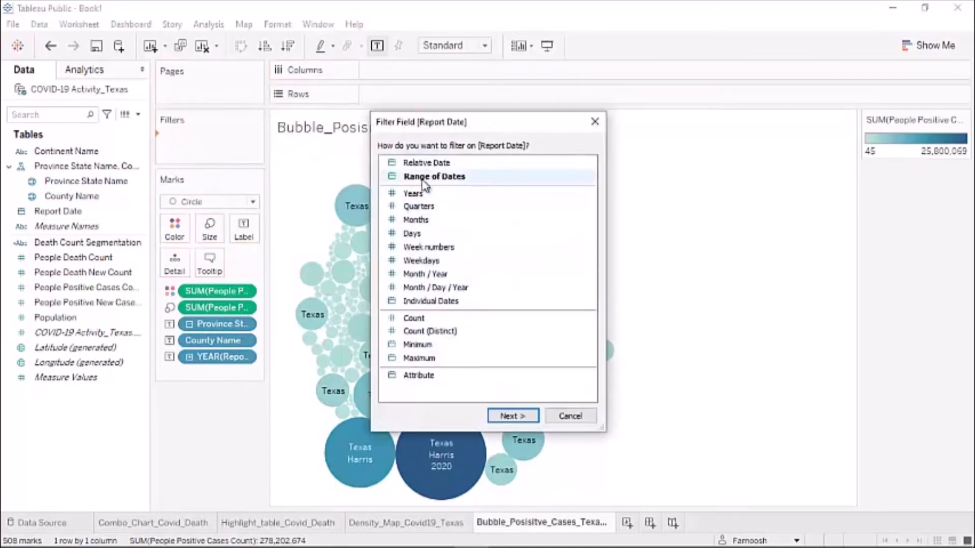
left_click(422, 182)
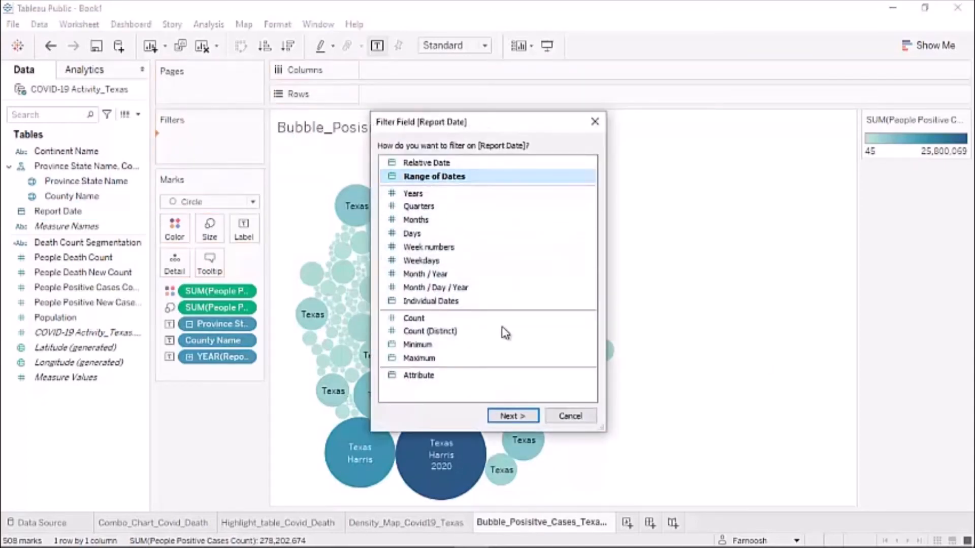
left_click(518, 422)
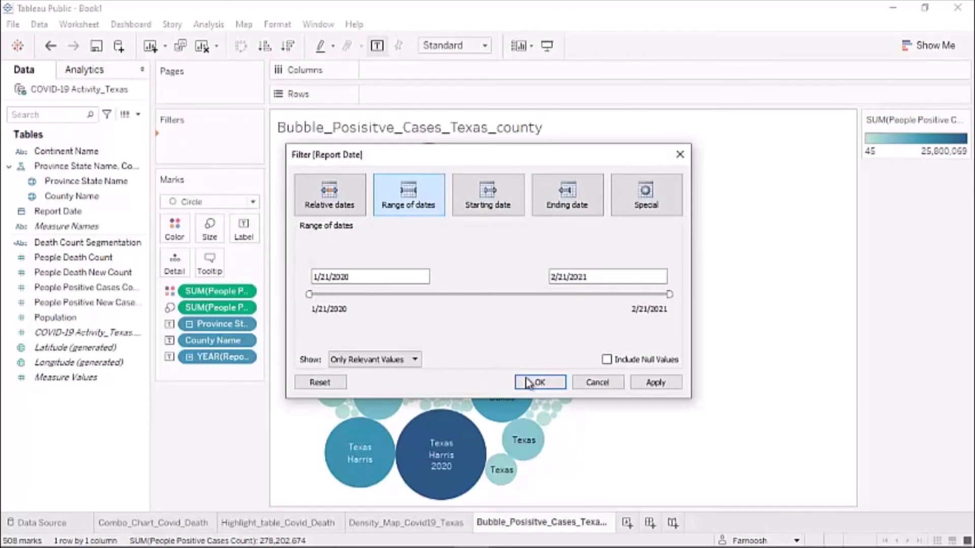
left_click(529, 383)
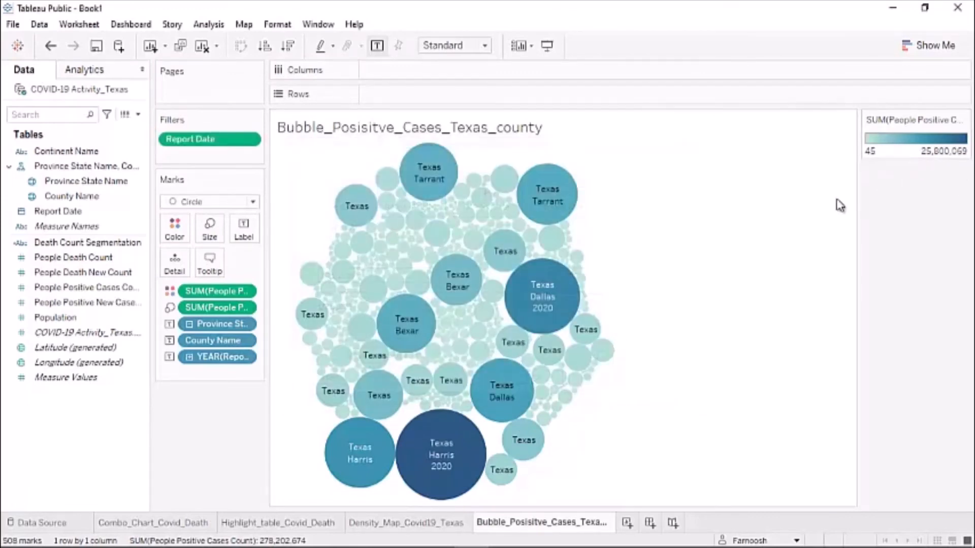
left_click(249, 142)
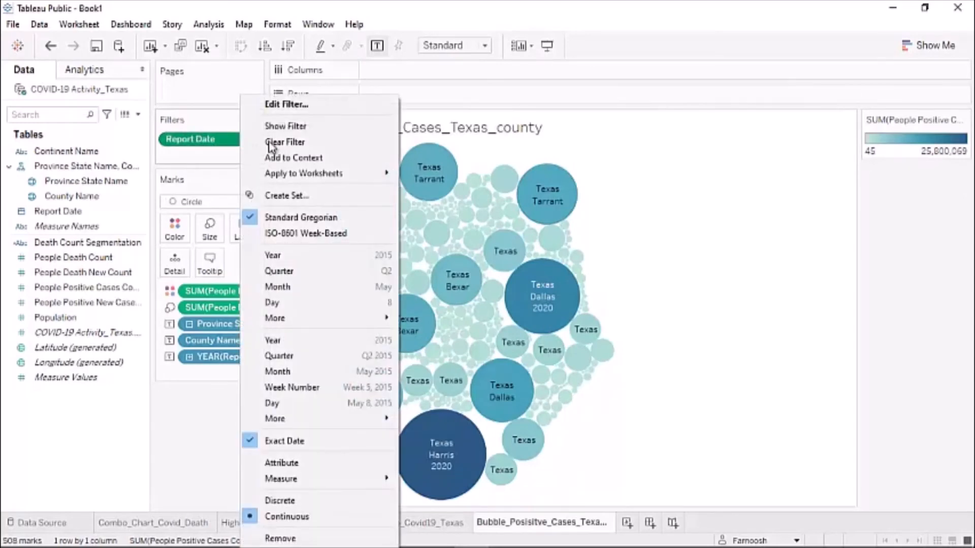
left_click(312, 128)
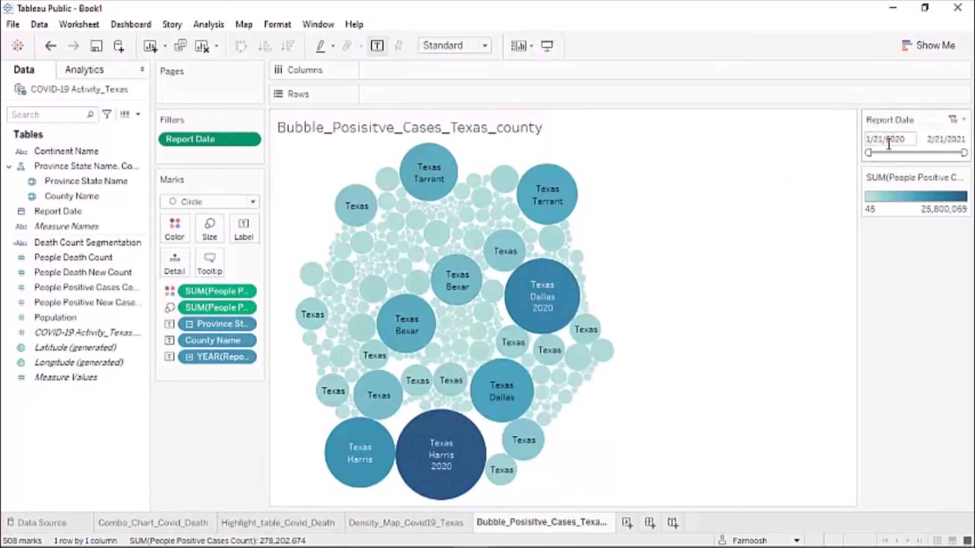
left_click_drag(868, 152, 880, 152)
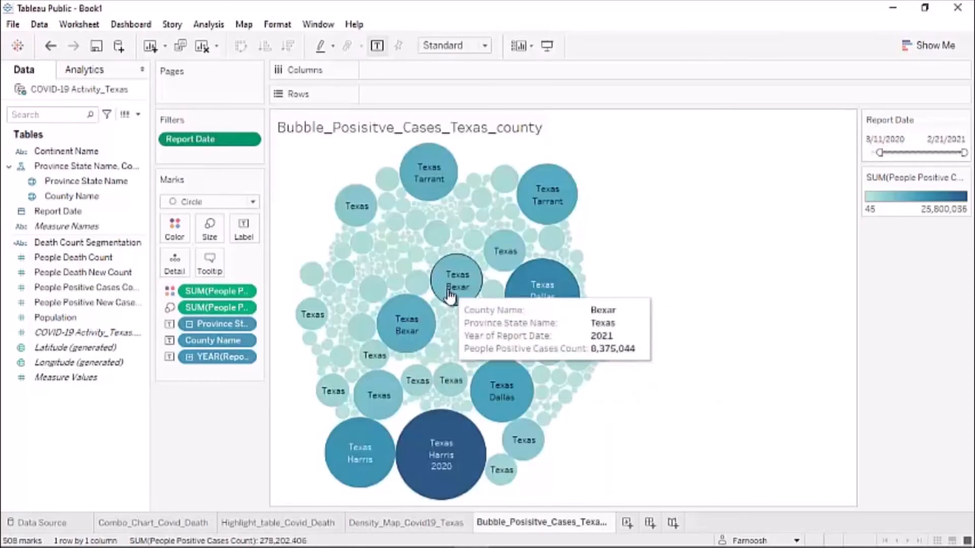
- Apply the Orange gradient palette to the bubble colours through Edit Colors on the Marks card
left_click(175, 229)
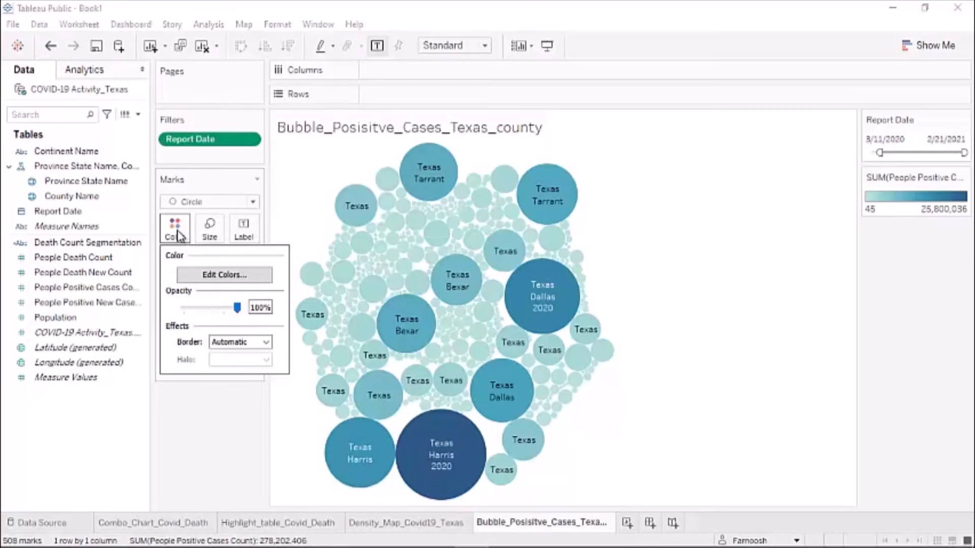
left_click(208, 276)
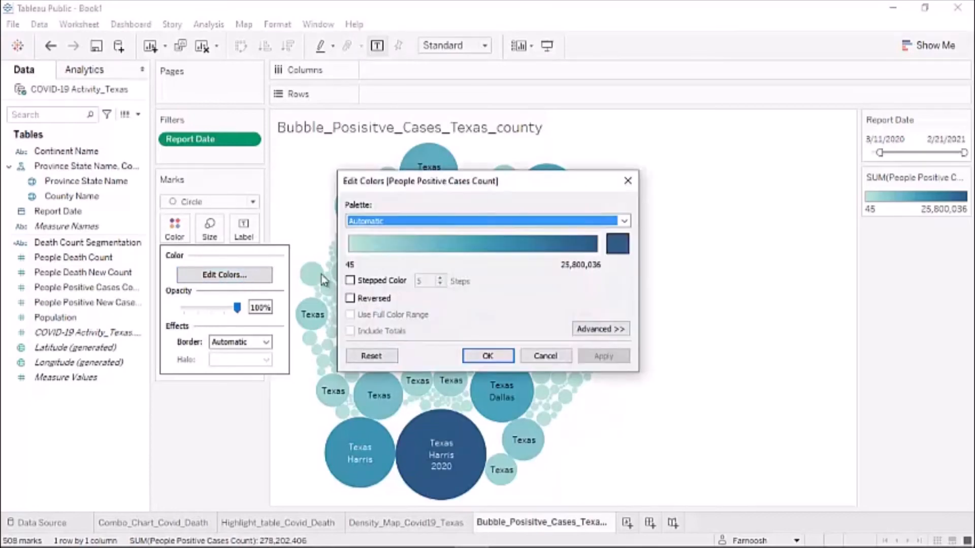
left_click(624, 221)
left_click(382, 255)
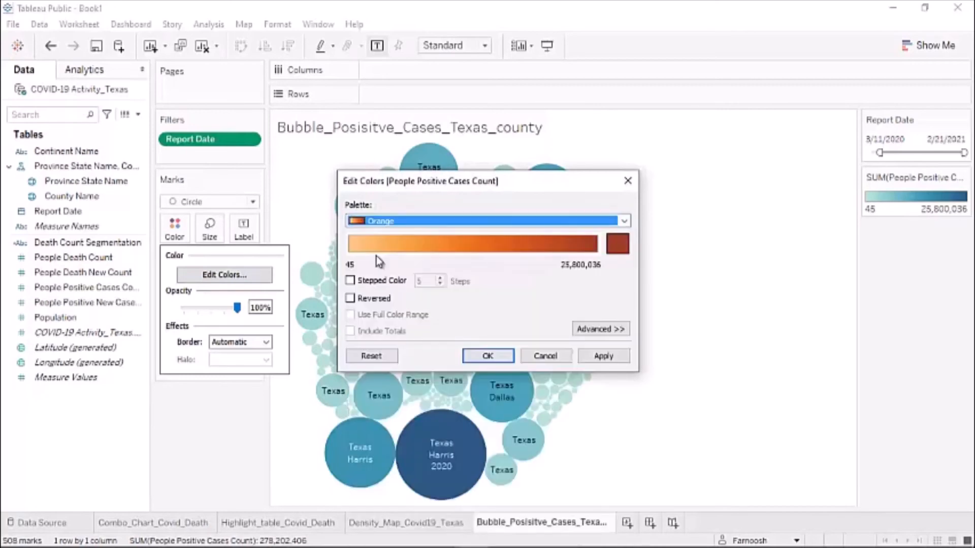
left_click(487, 354)
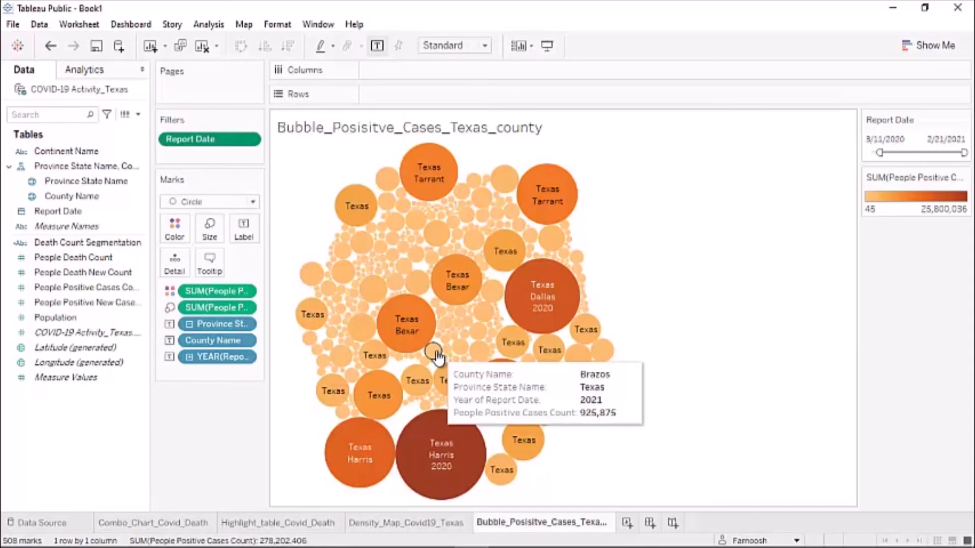
- Add a new worksheet and rename it from Sheet 5 to Chart_Age_Group
left_click(627, 523)
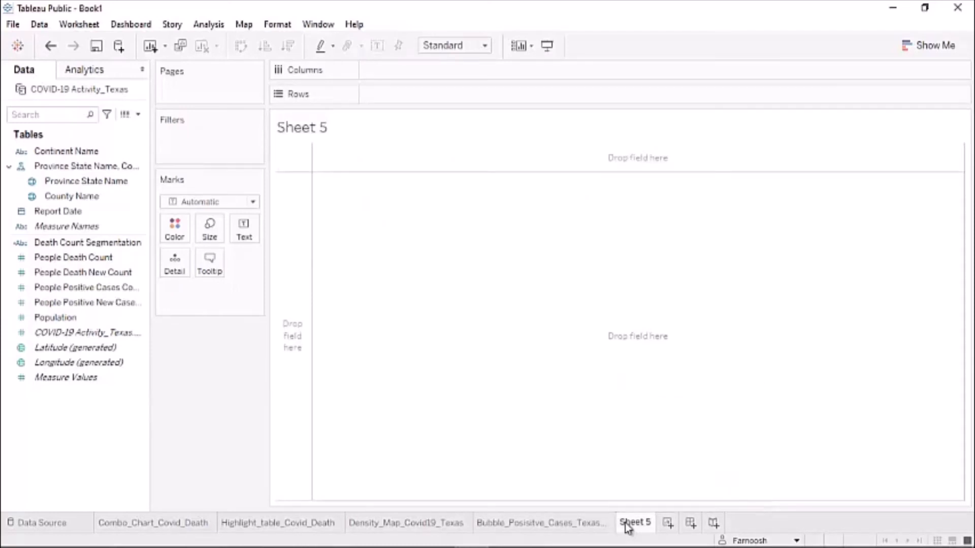
double_click(625, 523)
mouse_move(623, 518)
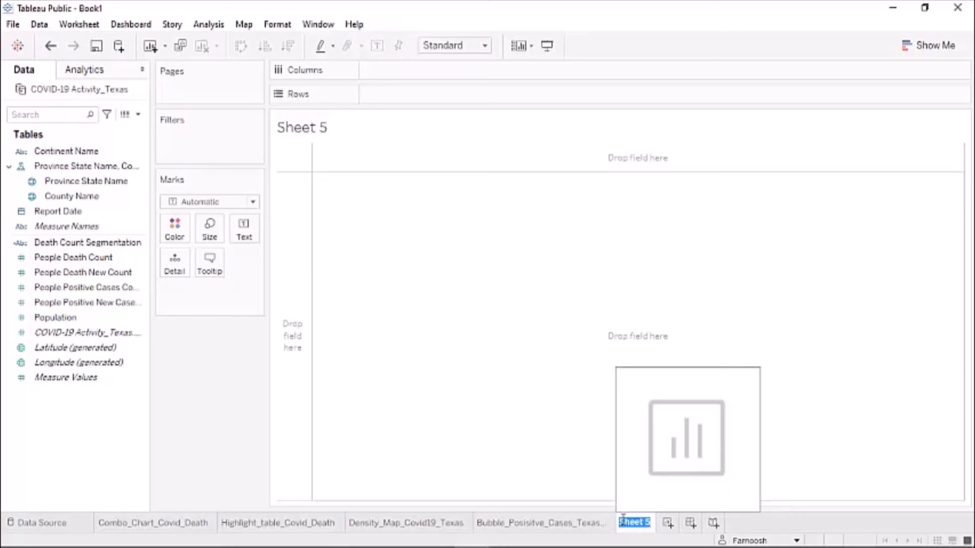
type("Chart_Age")
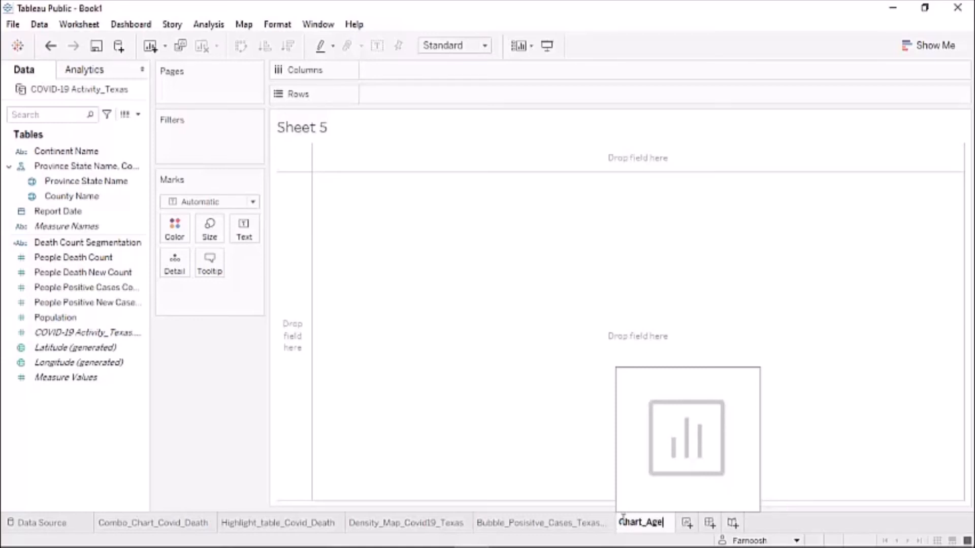
type("_")
type("Group")
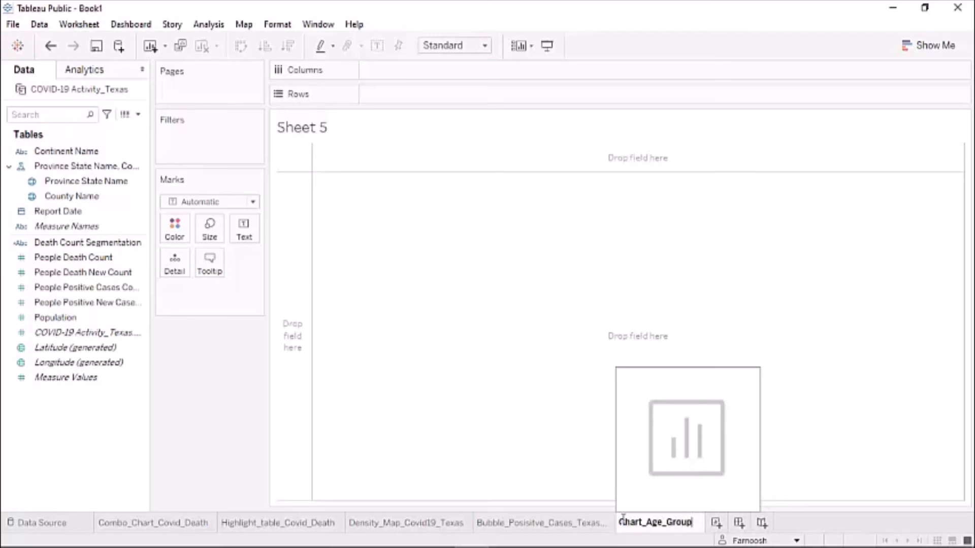
key("Return")
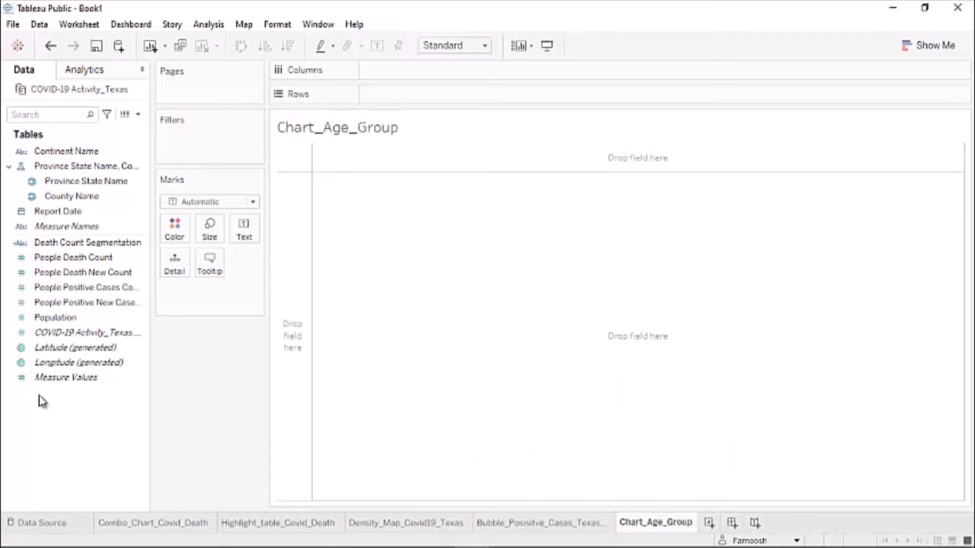
left_click(37, 320)
- Start a new data source from the Data menu and pick Web Data Connector
left_click(39, 24)
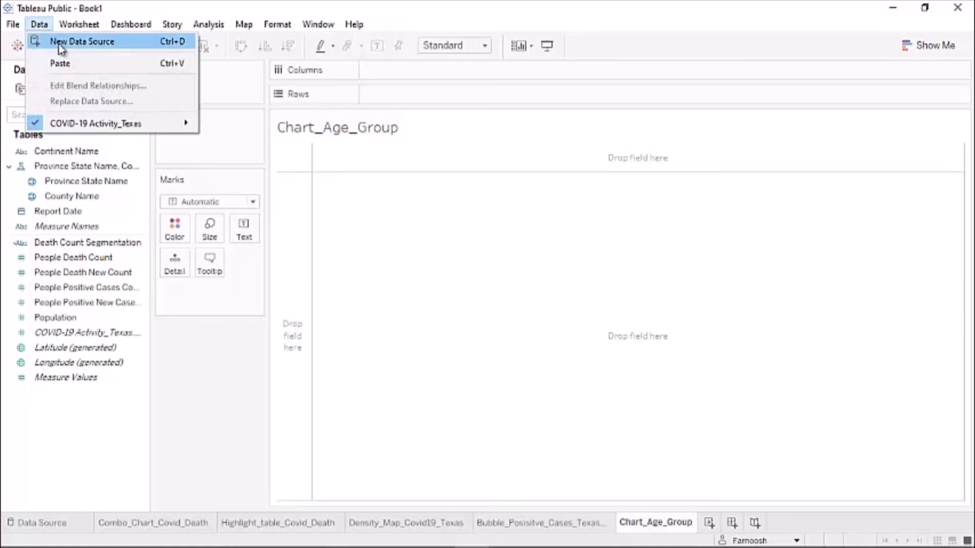
left_click(122, 46)
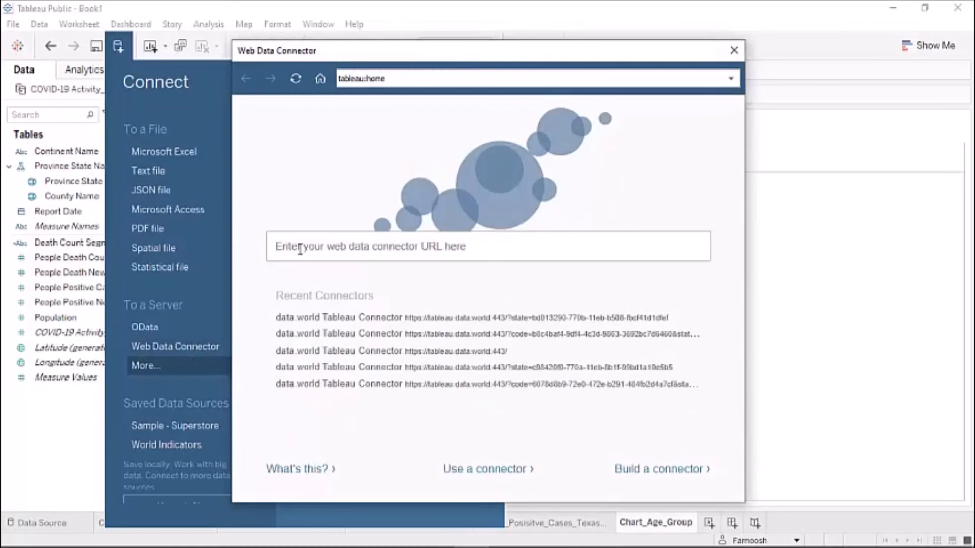
- Load tableau.data.world in the Web Data Connector address box to reach its sign-in page
left_click(300, 249)
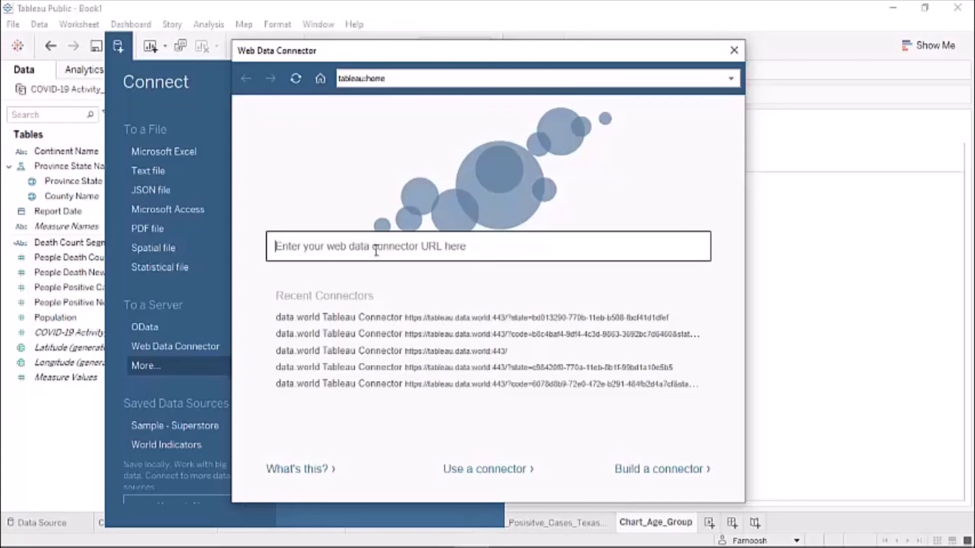
type("h")
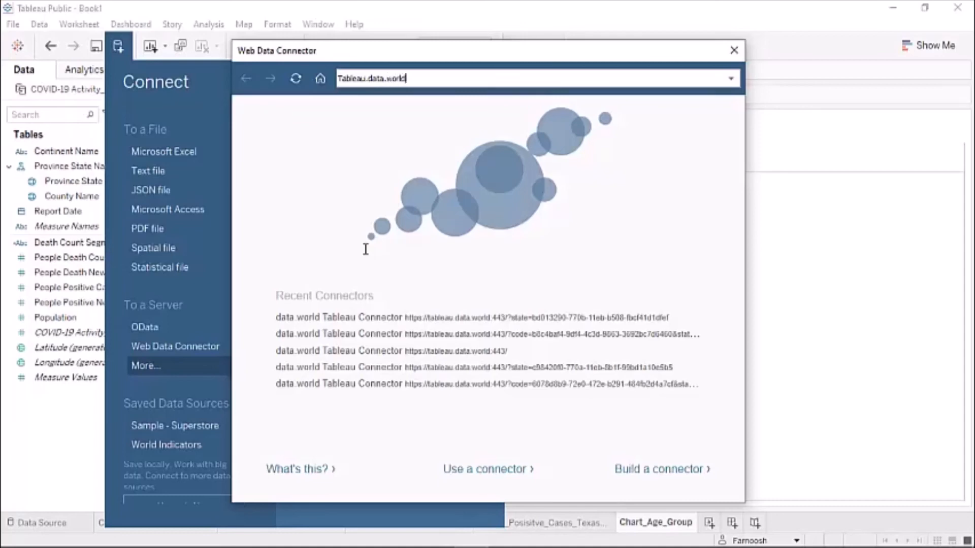
key("Return")
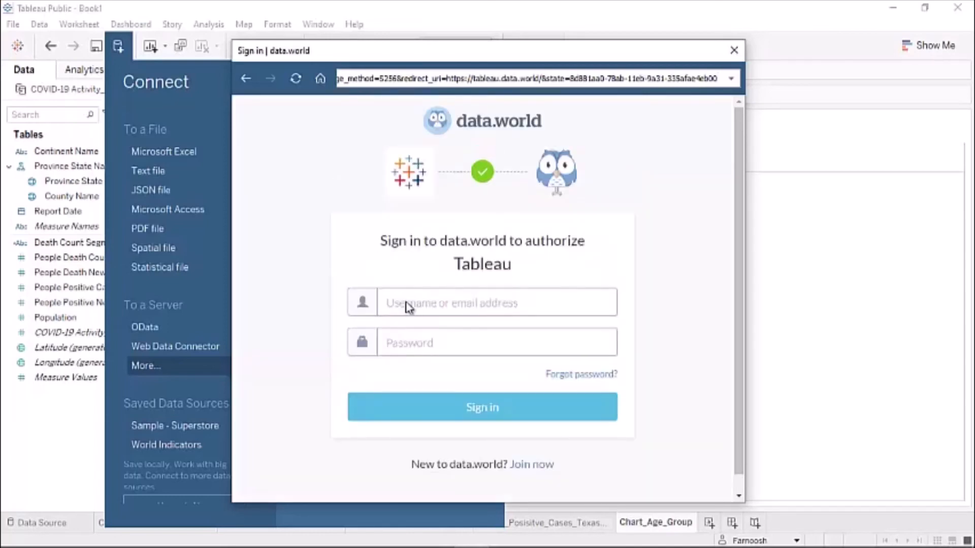
- Sign in to data.world with the account username and password, then authorize Tableau
left_click(410, 300)
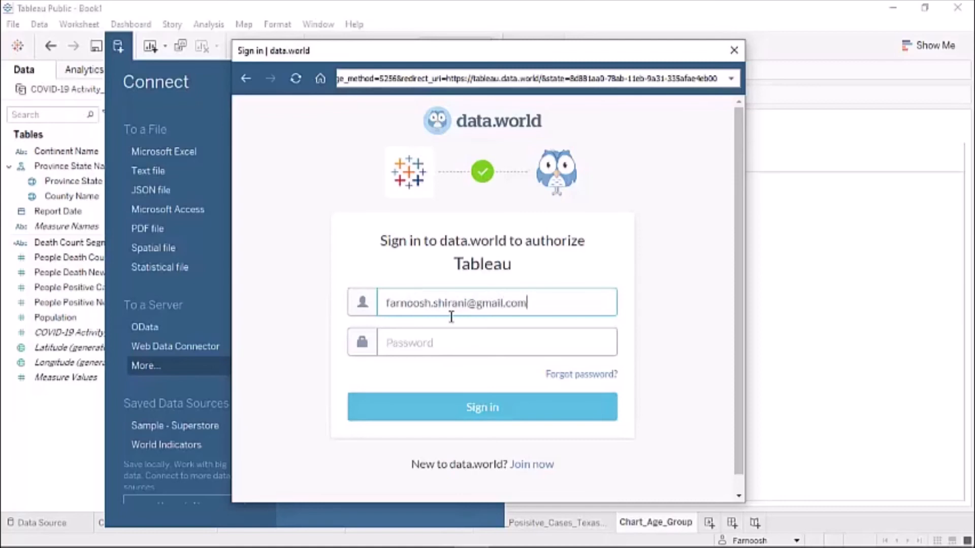
left_click(429, 350)
type("••")
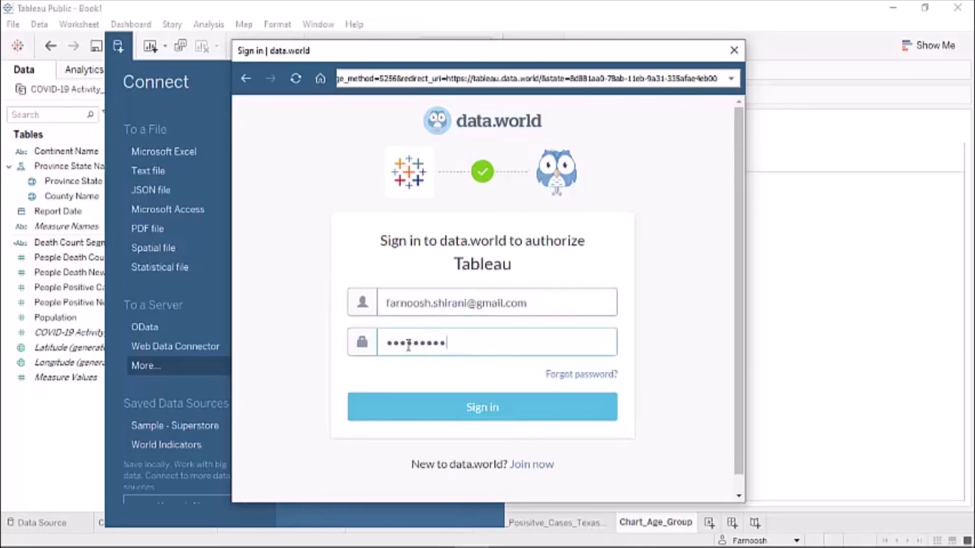
left_click(453, 408)
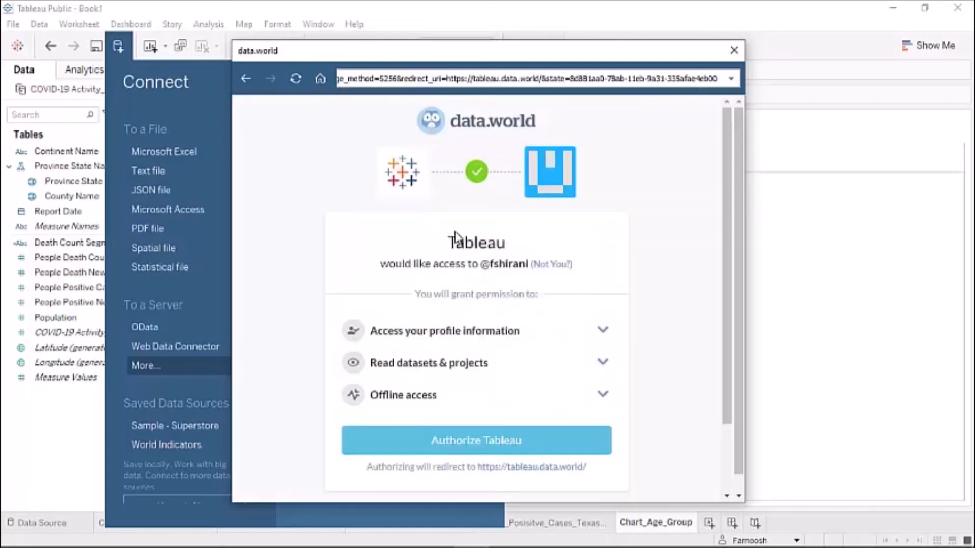
scroll(473, 284, "down", 1)
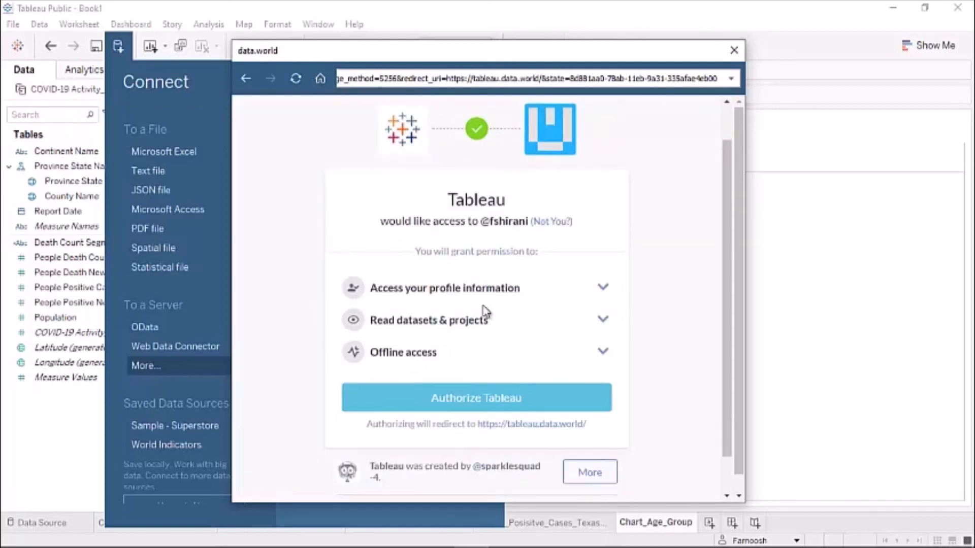
left_click(466, 400)
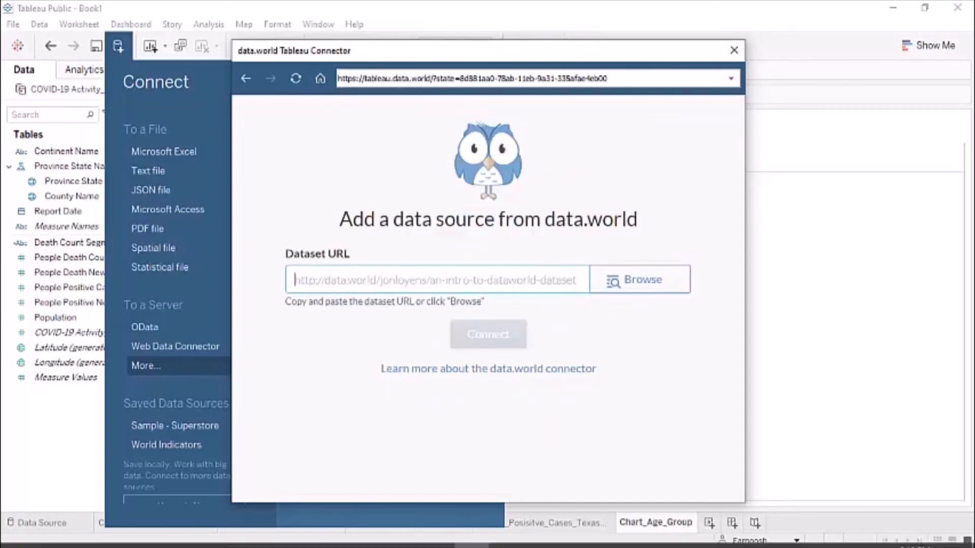
- Copy the Coronavirus in Texas data.world URL from step 35 of the lab doc, then return to Tableau
left_click(401, 533)
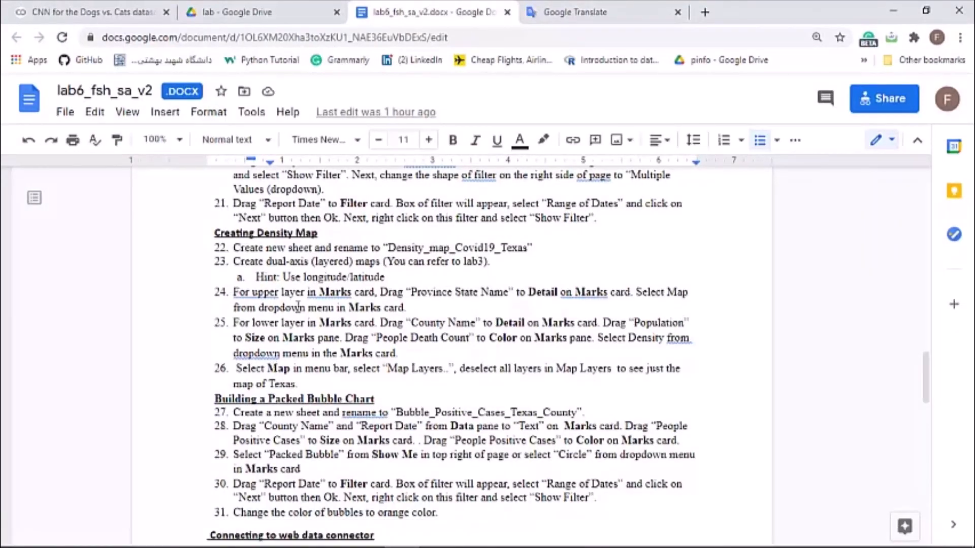
scroll(353, 315, "down", 3)
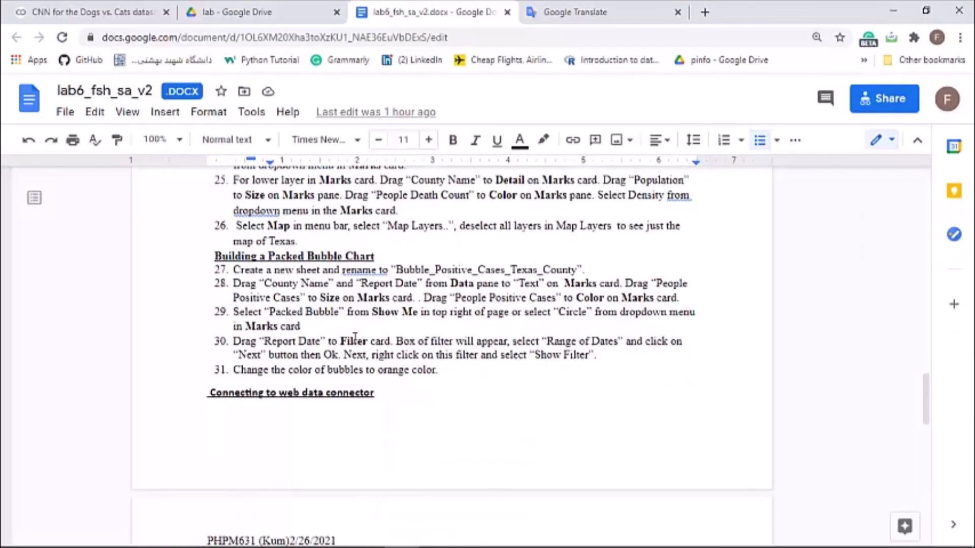
scroll(353, 349, "down", 7)
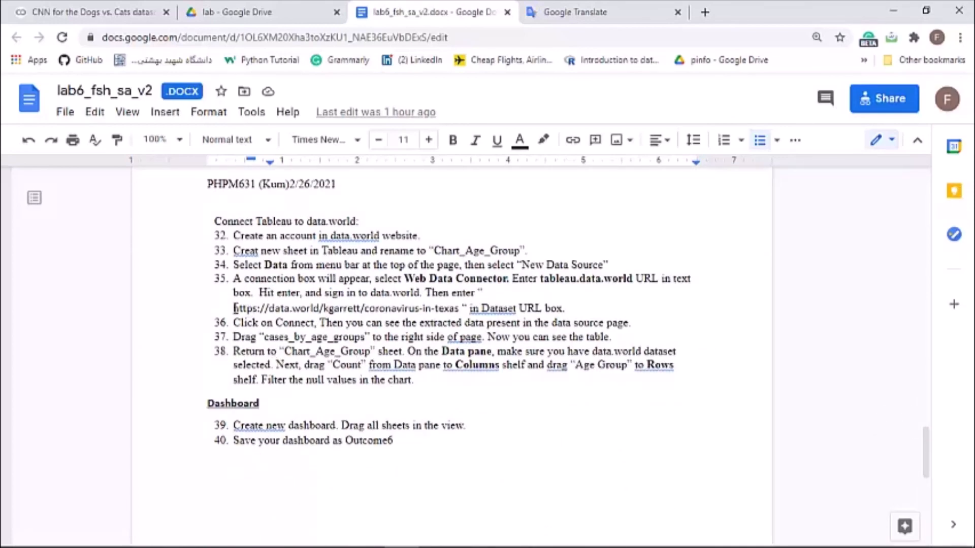
left_click_drag(235, 308, 456, 307)
key("ctrl+c")
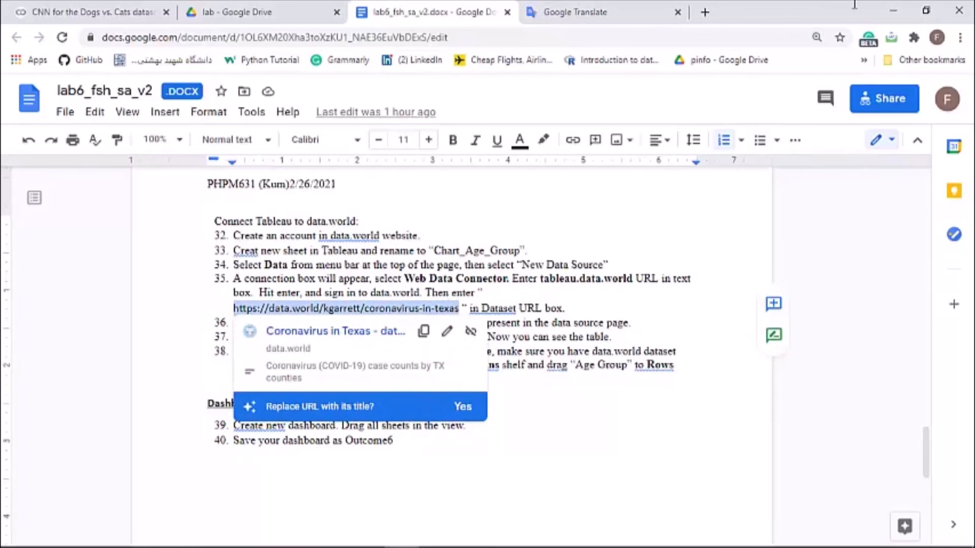
left_click(894, 10)
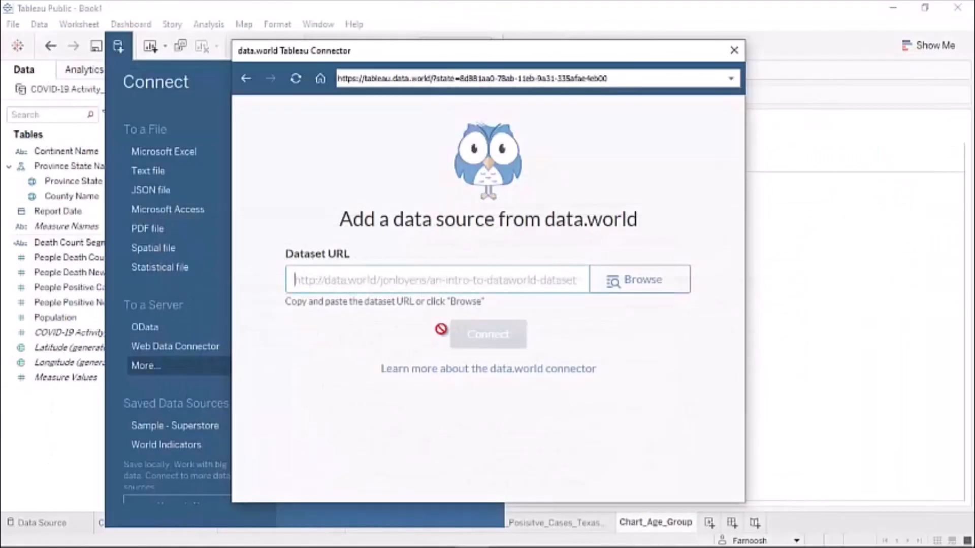
- Paste the copied URL into Dataset URL and connect to kgarrett/coronavirus-in-texas
left_click(371, 287)
key("ctrl+v")
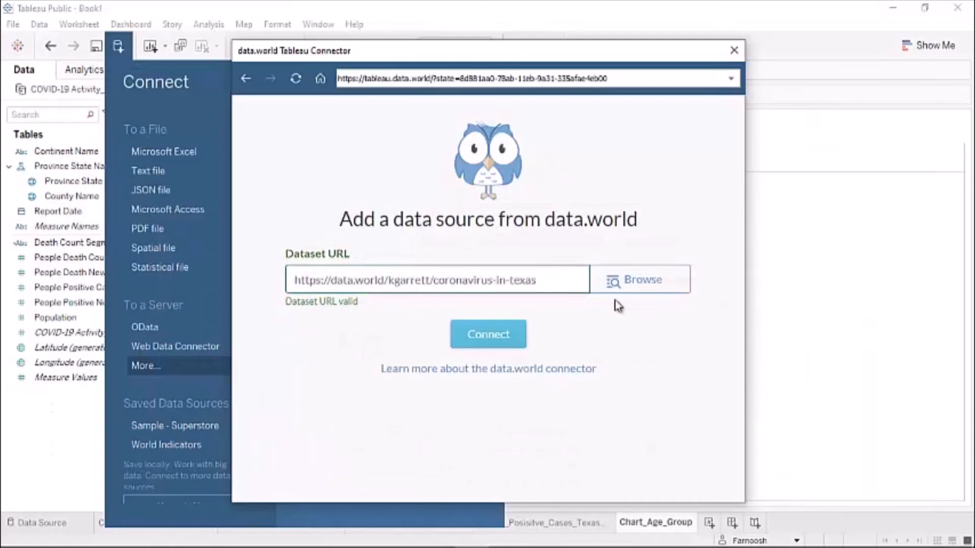
left_click(490, 338)
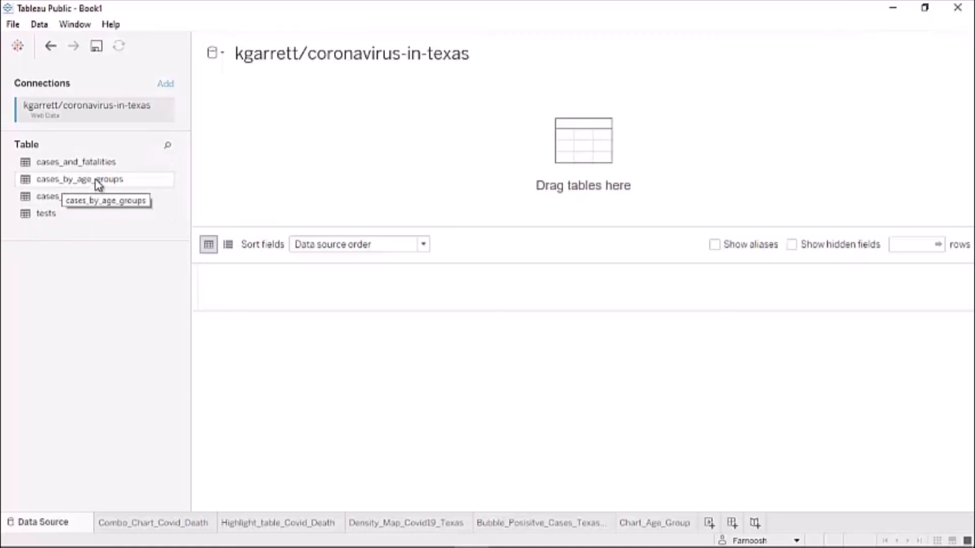
- Use cases_by_age_groups as the data source, load its rows, and go to Chart_Age_Group
left_click_drag(99, 184, 279, 170)
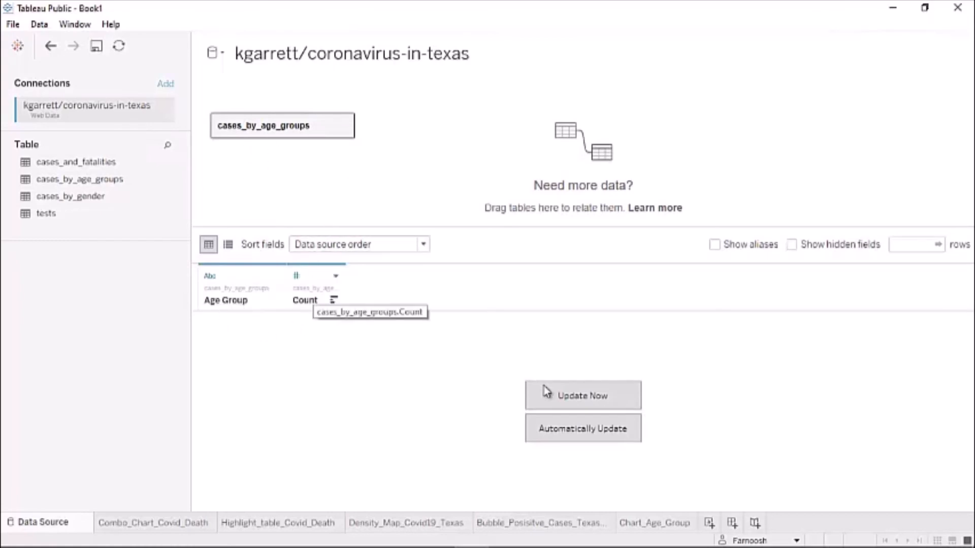
left_click(554, 405)
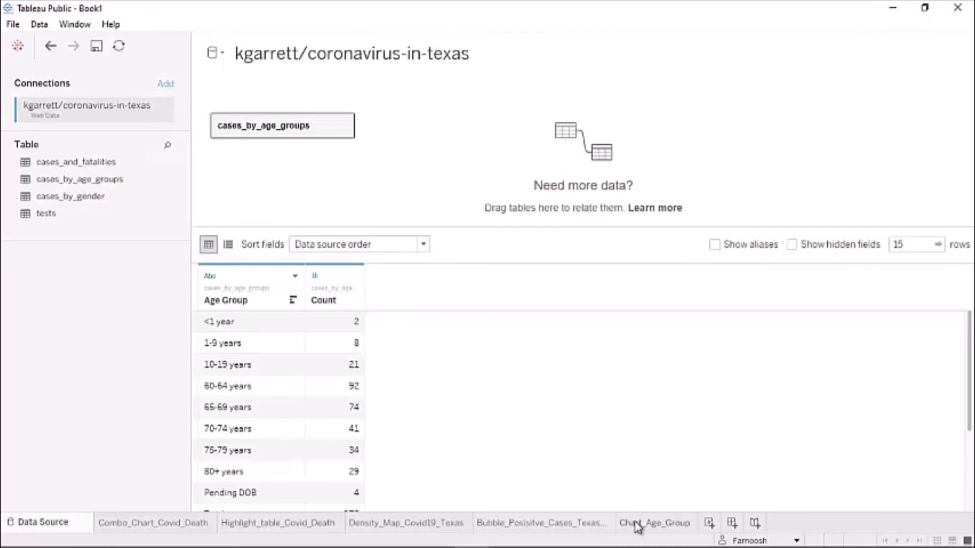
mouse_move(637, 527)
left_click(638, 528)
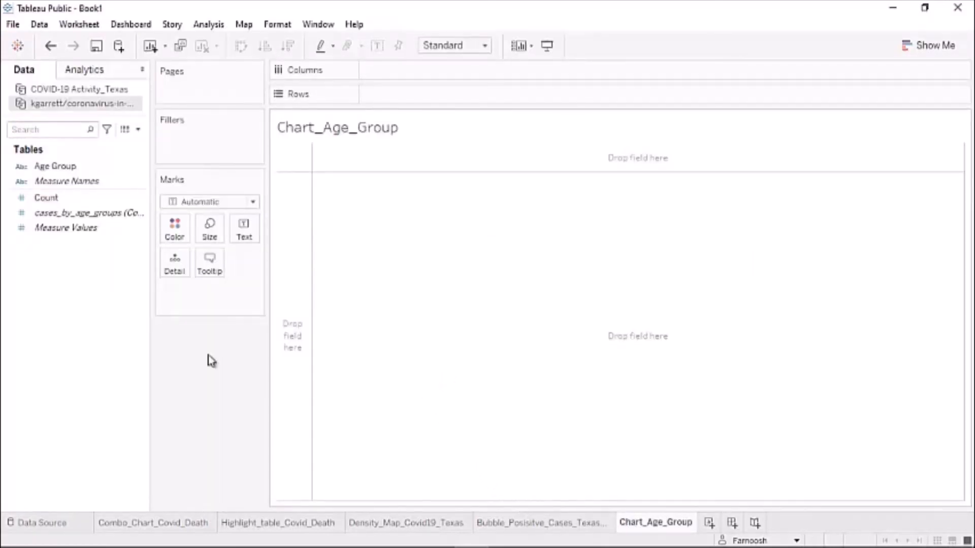
- Plot SUM(Count) on Columns against Age Group on Rows, filtering out the null value
left_click(50, 171)
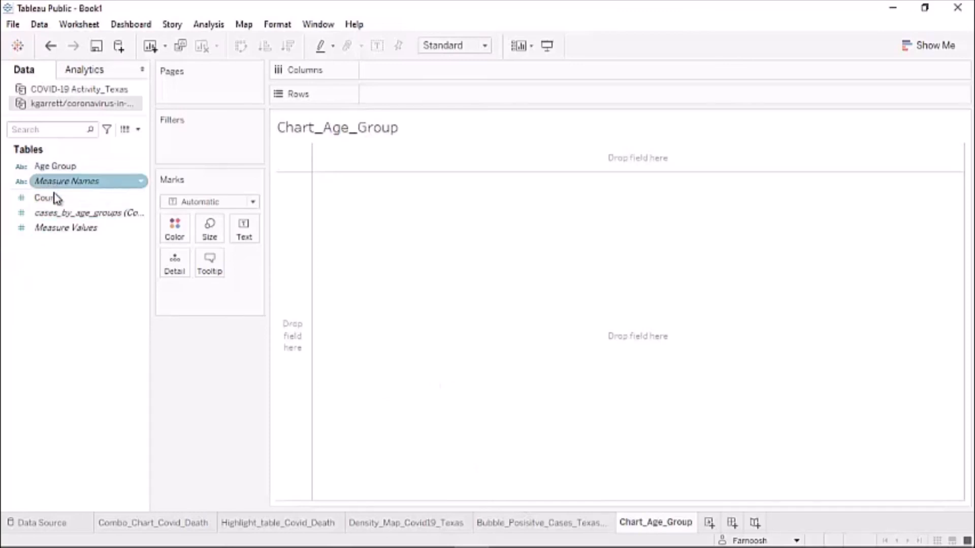
left_click_drag(53, 197, 396, 82)
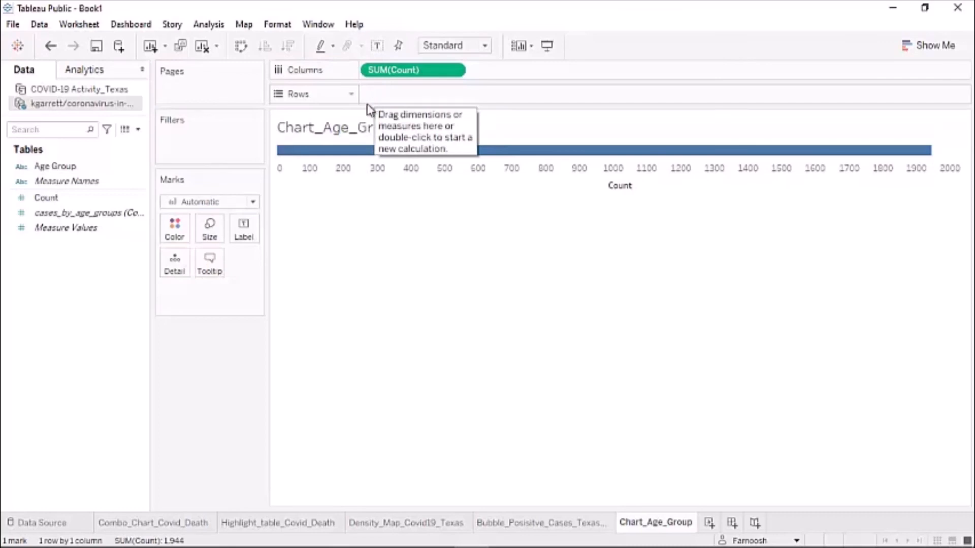
left_click(36, 200)
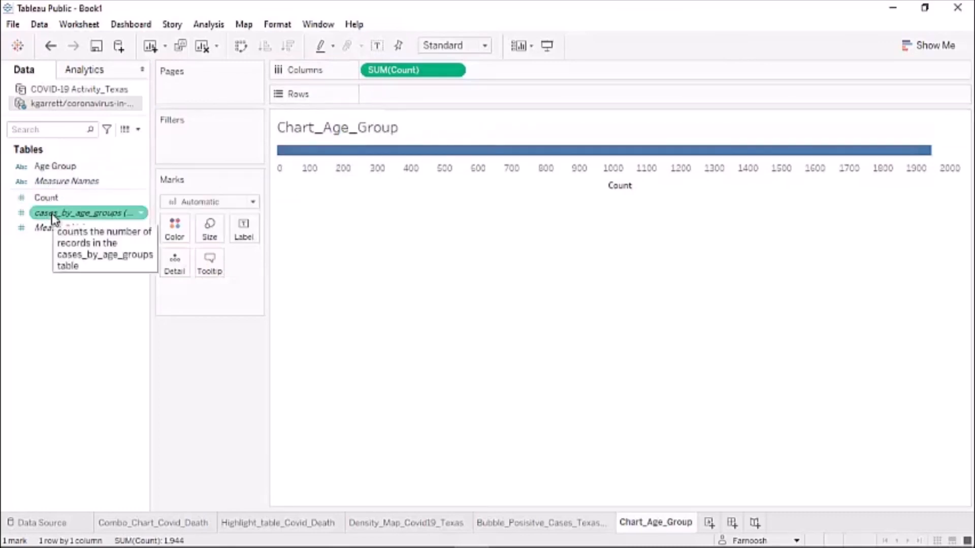
left_click(50, 167)
left_click_drag(76, 166, 394, 101)
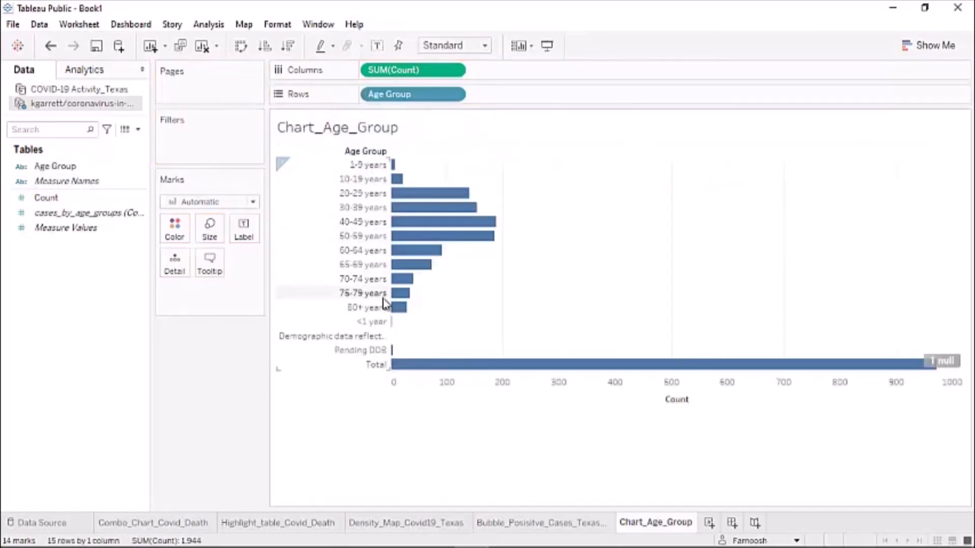
left_click(944, 361)
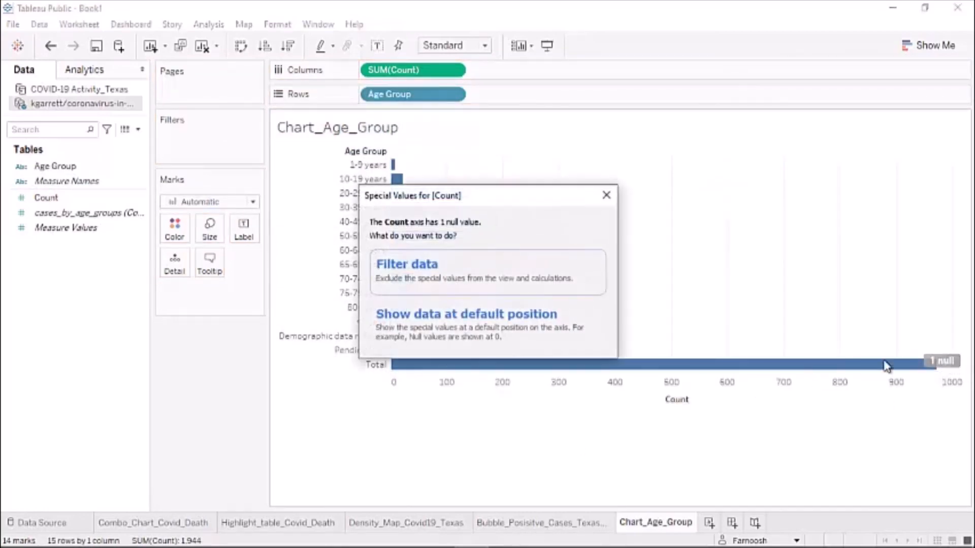
left_click(402, 274)
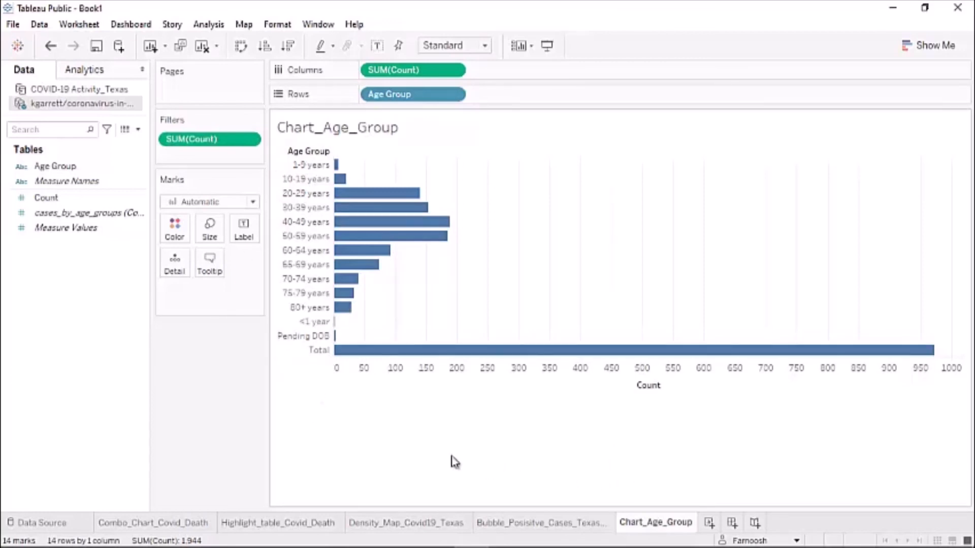
- Create Dashboard 1 with Combo_Chart_Covid_Death, the highlight table, Density_Map_Covid19_Texas and Chart_Age_Group
left_click(732, 523)
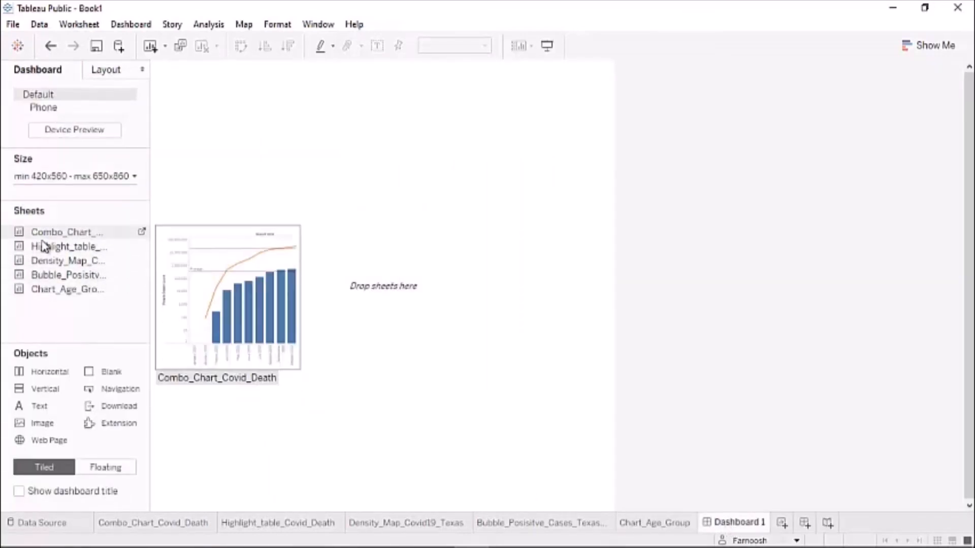
left_click_drag(44, 233, 283, 199)
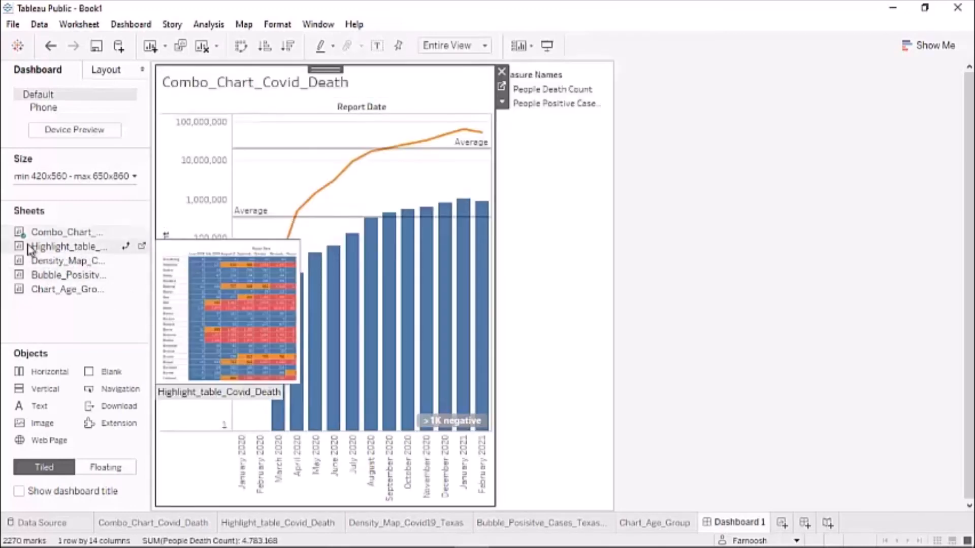
mouse_move(60, 260)
left_mouse_down()
mouse_move(216, 297)
mouse_move(239, 403)
mouse_move(233, 450)
mouse_move(135, 309)
mouse_move(98, 307)
left_mouse_up()
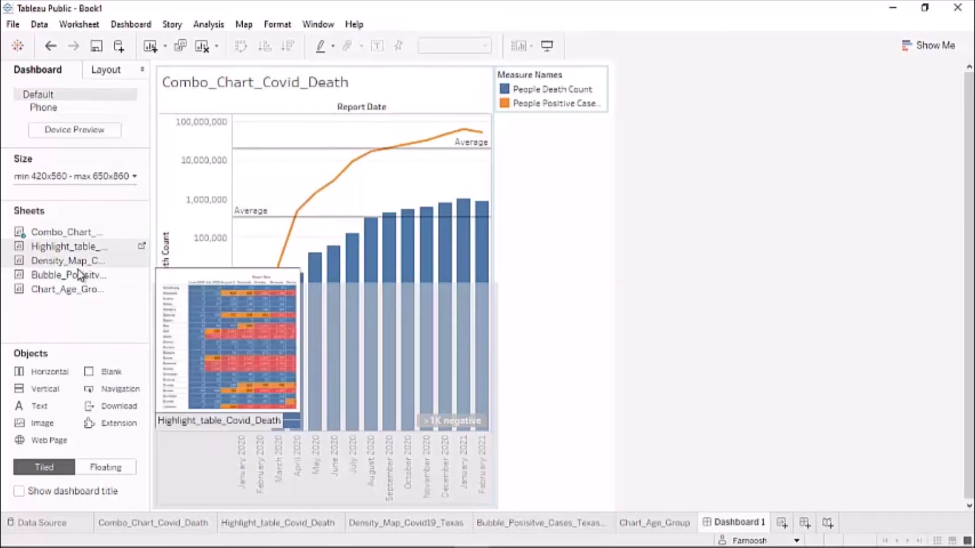
left_click_drag(51, 271, 436, 392)
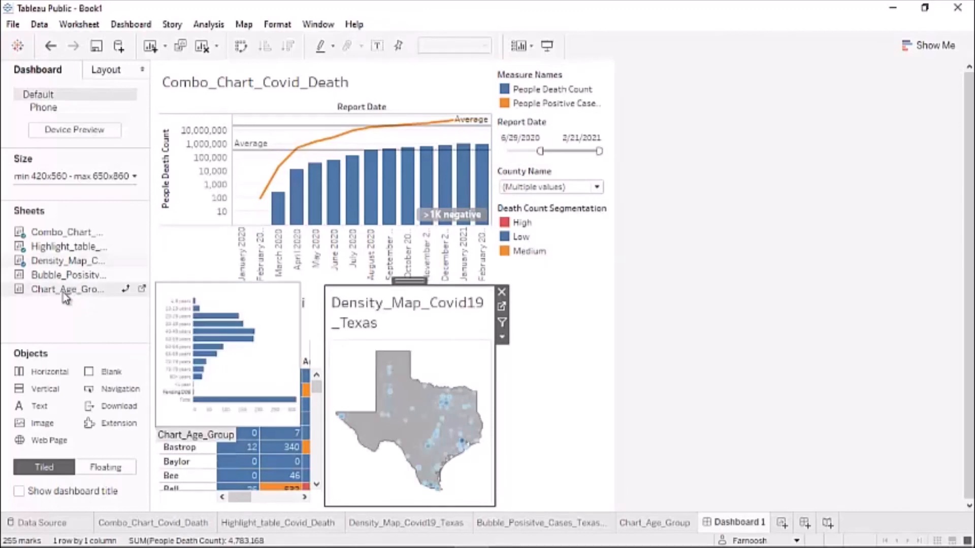
mouse_move(66, 291)
left_mouse_down()
mouse_move(474, 205)
mouse_move(391, 322)
left_mouse_up()
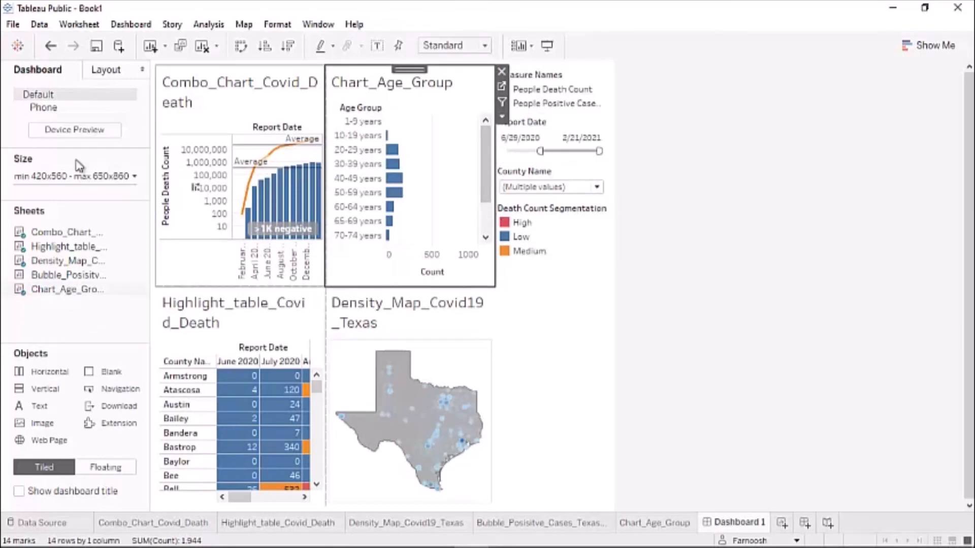
- Save the workbook to Tableau Public As, clearing Book1 and starting to type the new title
left_click(13, 25)
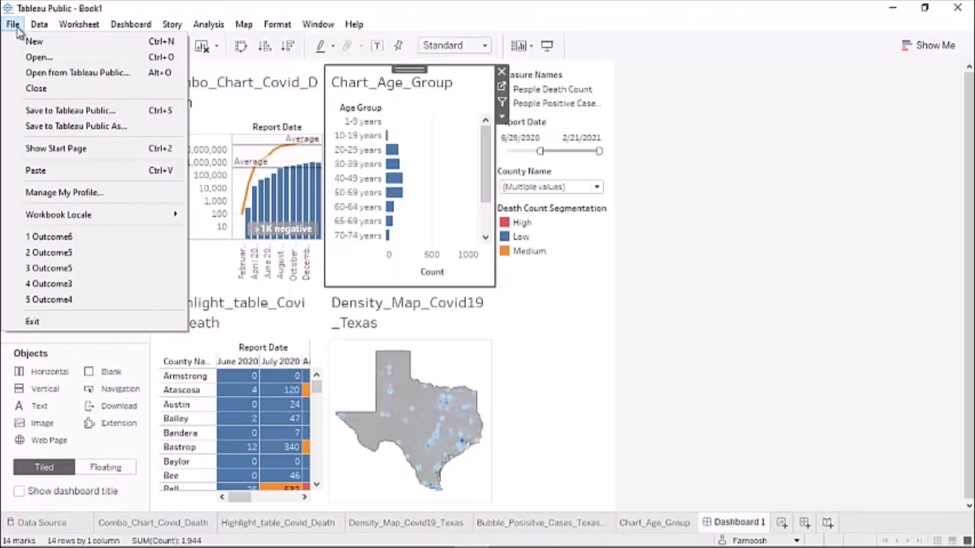
left_click(41, 127)
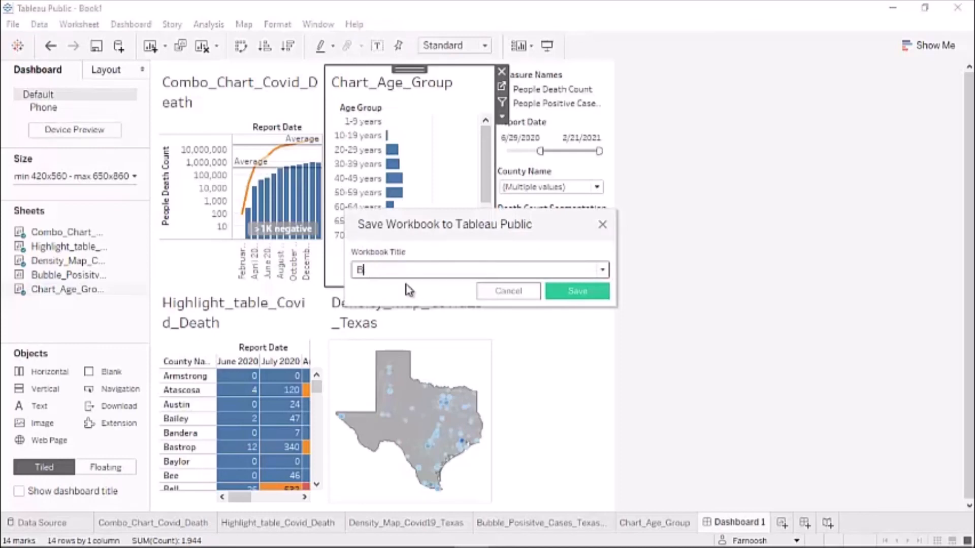
key("BackSpace")
type("C")
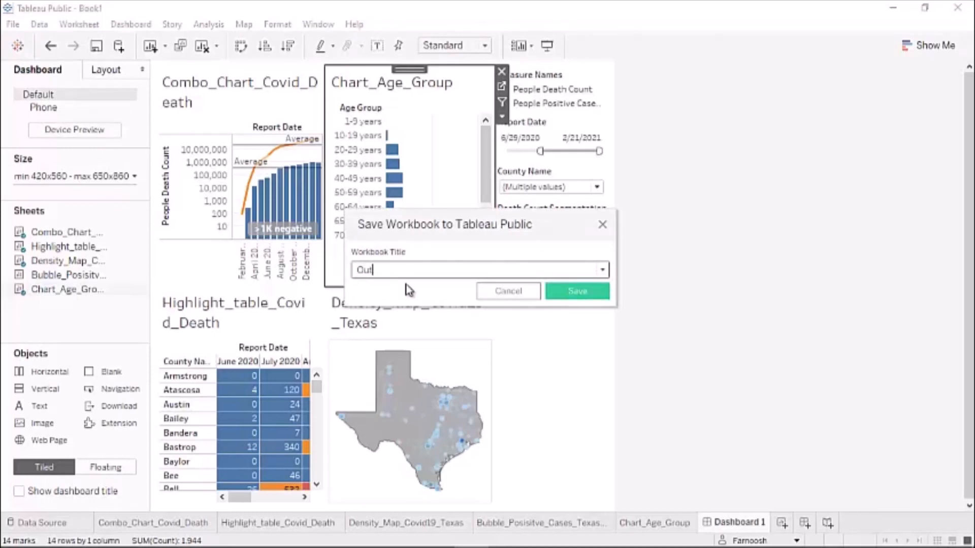